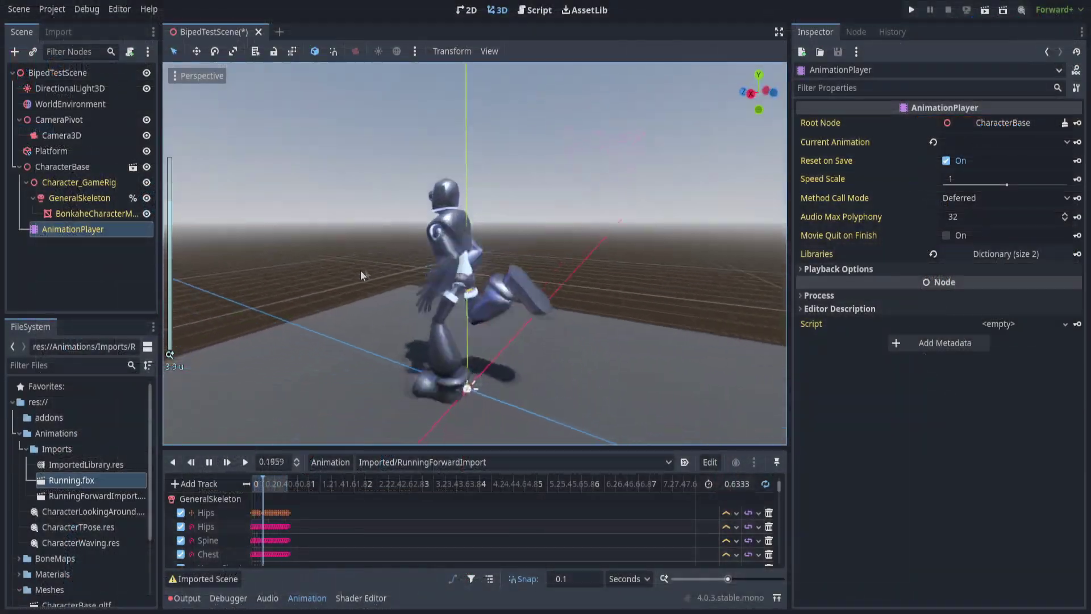
pyautogui.moveTo(361, 273); pyautogui.dragTo(289, 287, button='middle')
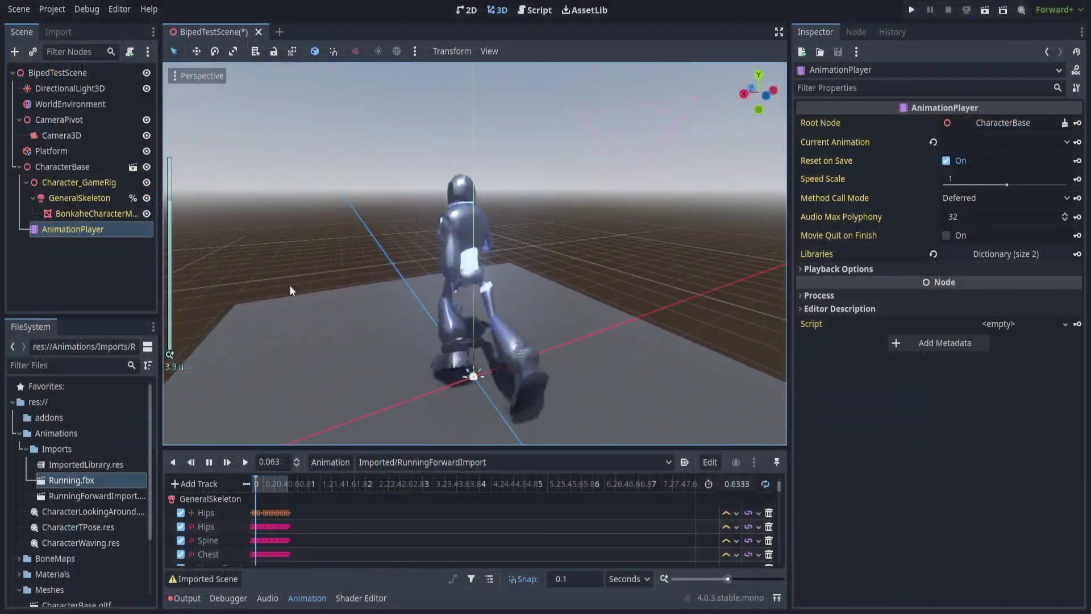
pyautogui.scroll(2, 631, 269)
pyautogui.moveTo(631, 269); pyautogui.dragTo(554, 322, button='middle')
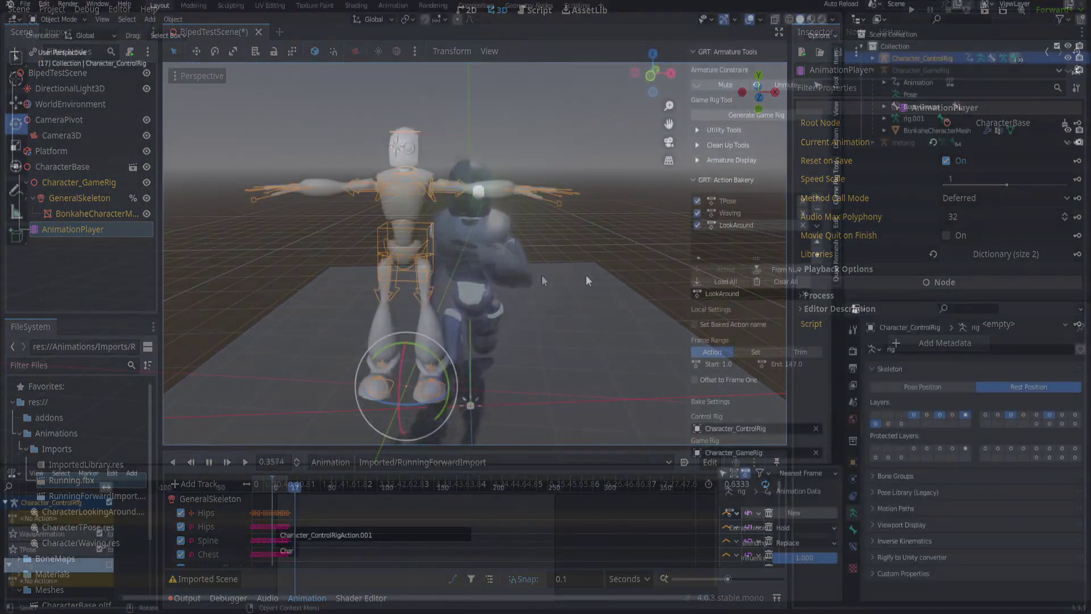
# Select the Character_ControlRig armature and put it into Pose Mode
pyautogui.scroll(2, 550, 235)
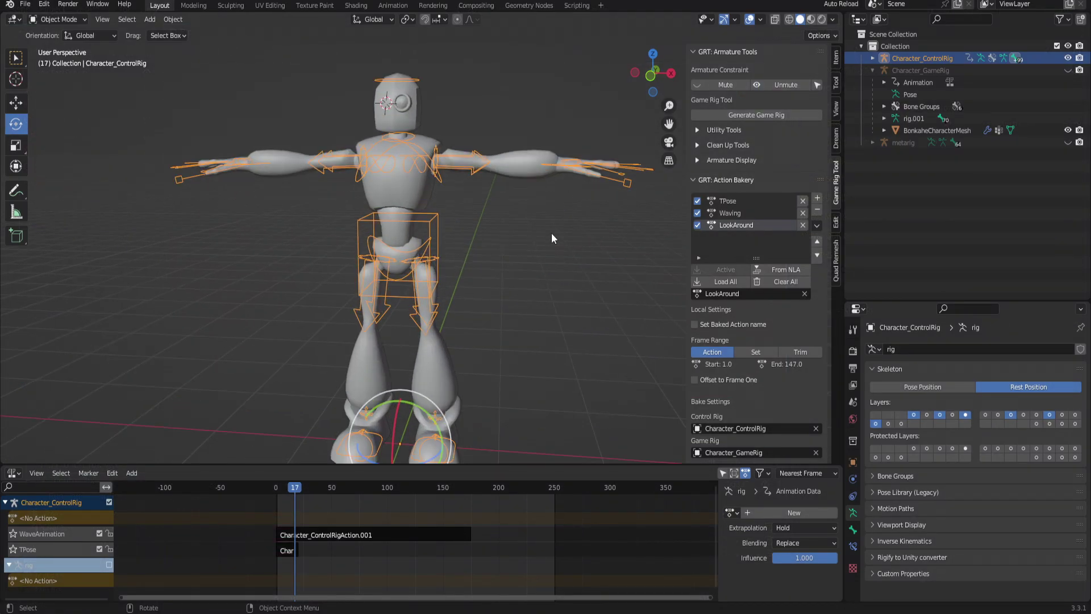
pyautogui.click(550, 234)
pyautogui.keyDown('shift'); pyautogui.moveTo(546, 237); pyautogui.dragTo(533, 349, button='middle'); pyautogui.keyUp('shift')
pyautogui.scroll(2, 533, 350)
pyautogui.moveTo(532, 352); pyautogui.dragTo(546, 341, button='middle')
pyautogui.scroll(-2, 548, 345)
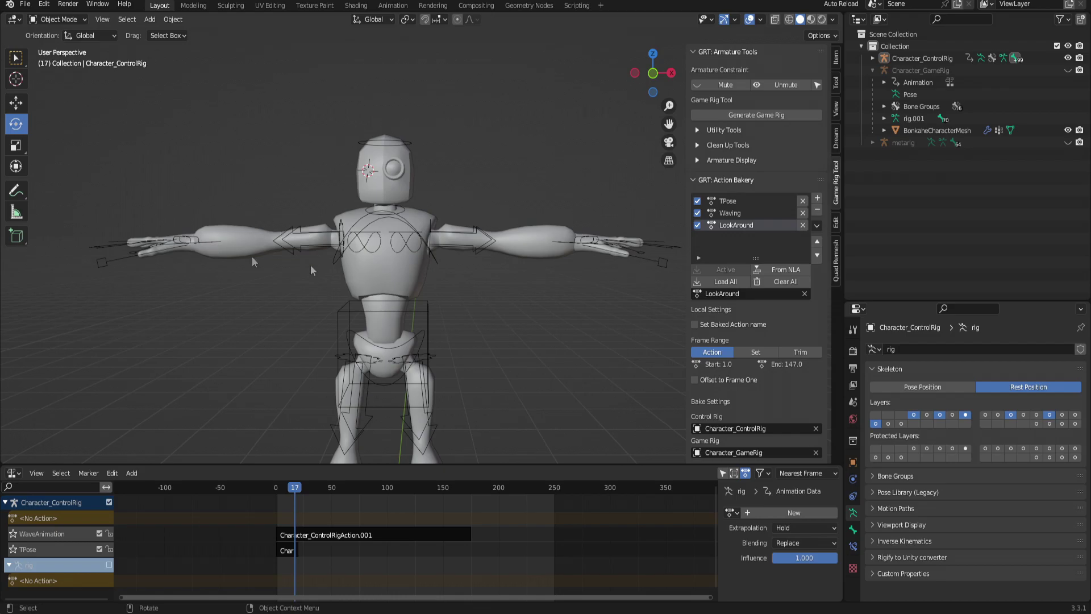
pyautogui.click(583, 244)
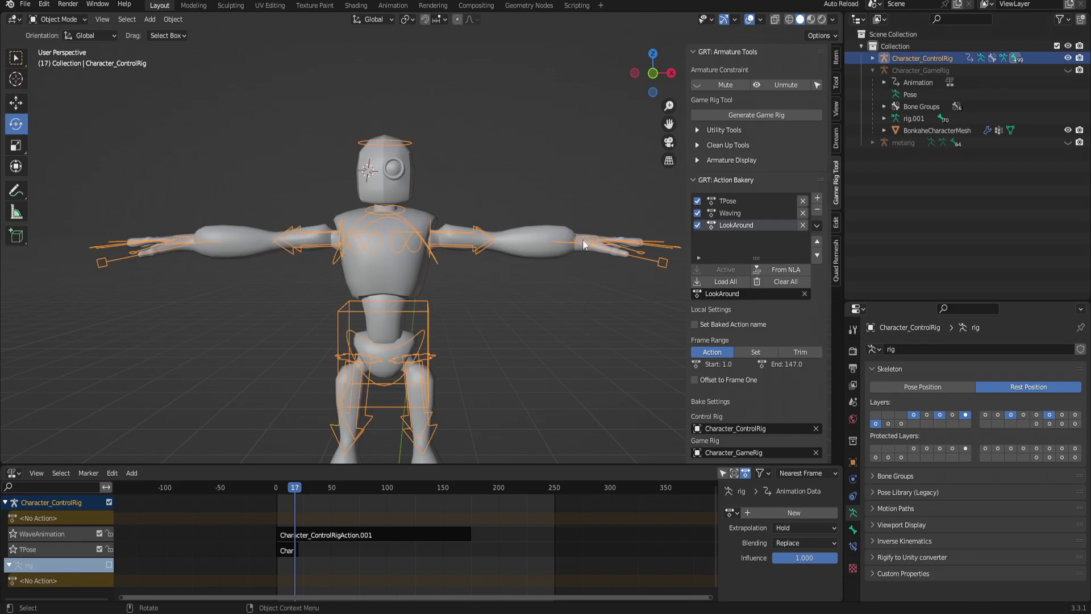
pyautogui.click(57, 20)
pyautogui.click(56, 55)
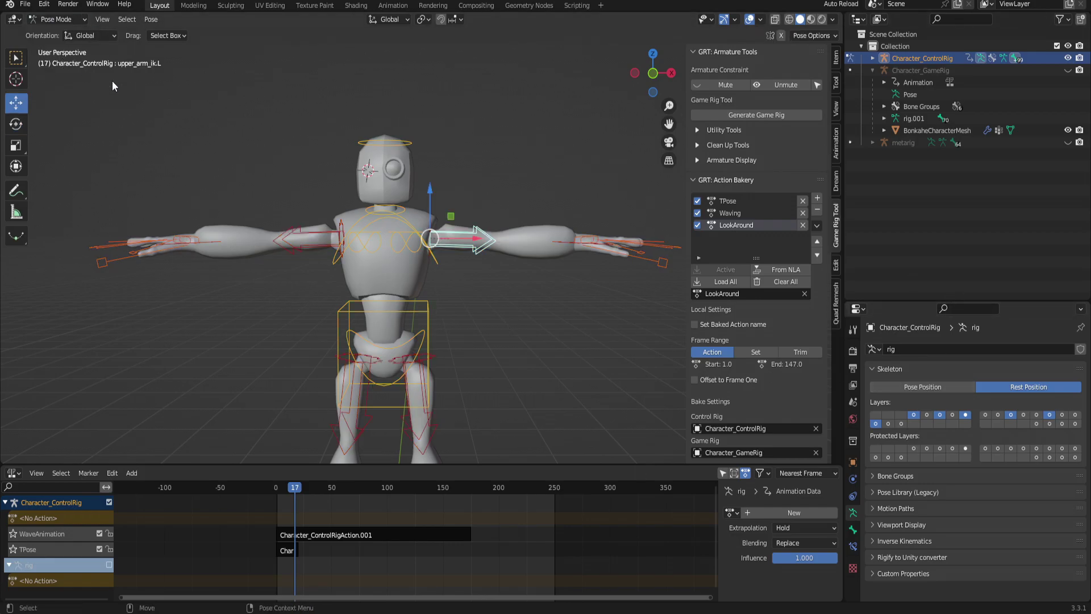
# Make hand_ik.L active, set the skeleton to Pose Position, and mute WaveAnimation
pyautogui.click(568, 244)
pyautogui.click(930, 383)
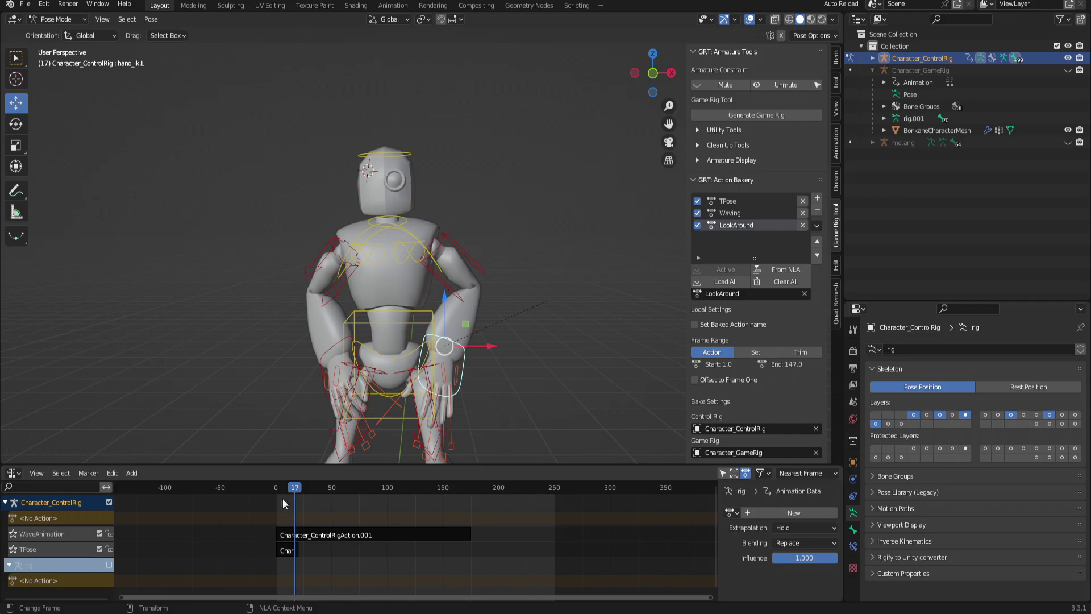
pyautogui.click(99, 534)
# Test-move and rotate the left hand IK bone, then undo the changes
pyautogui.moveTo(572, 259); pyautogui.dragTo(537, 318, button='middle')
pyautogui.press('e')
pyautogui.moveTo(545, 307); pyautogui.dragTo(342, 215, button='middle')
pyautogui.hotkey('ctrl', 'z')
pyautogui.hotkey('ctrl', 'z')
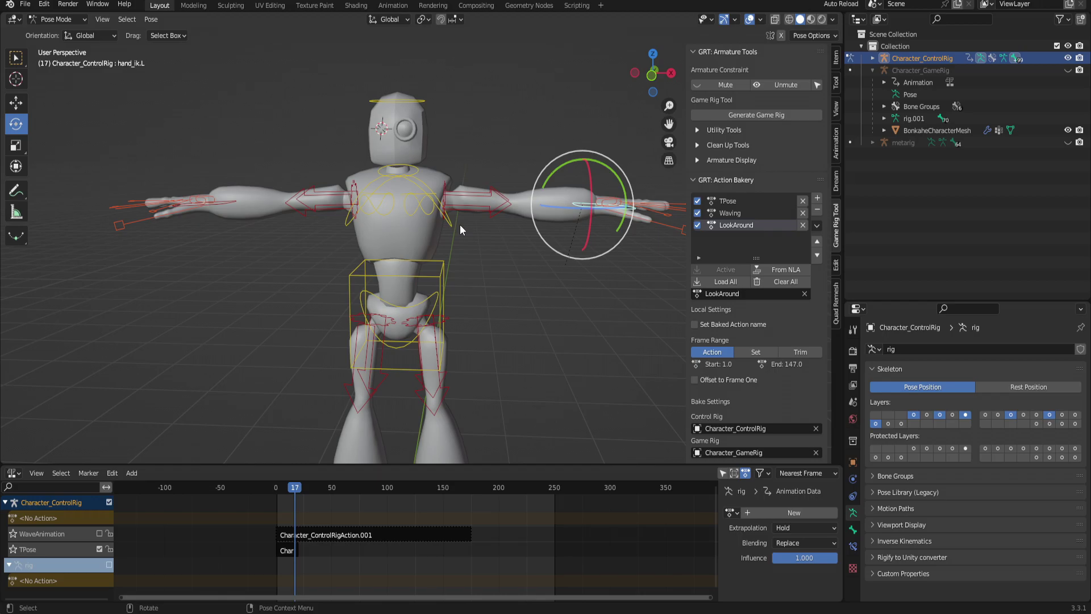
# Preview WaveAnimation by unmuting and scrubbing it, then mute it again for the T-pose
pyautogui.keyDown('shift'); pyautogui.moveTo(492, 263); pyautogui.dragTo(440, 232, button='middle'); pyautogui.keyUp('shift')
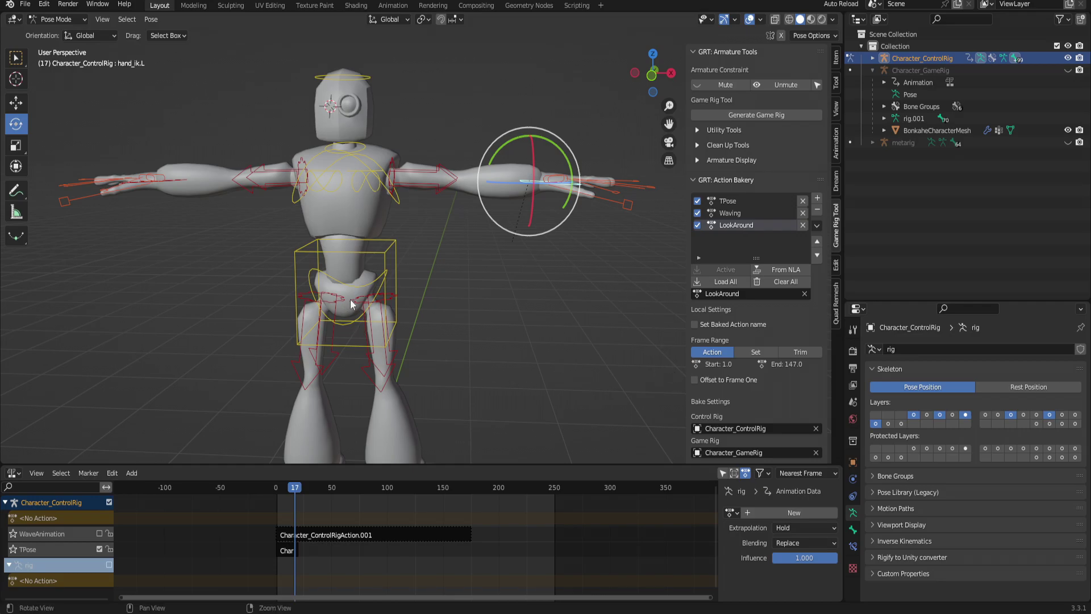
pyautogui.moveTo(352, 304); pyautogui.dragTo(447, 307, button='middle')
pyautogui.moveTo(431, 271); pyautogui.dragTo(511, 268, button='middle')
pyautogui.click(99, 533)
pyautogui.moveTo(294, 487)
pyautogui.mouseDown()
pyautogui.moveTo(407, 493)
pyautogui.moveTo(356, 498)
pyautogui.moveTo(446, 515)
pyautogui.moveTo(284, 504)
pyautogui.mouseUp()
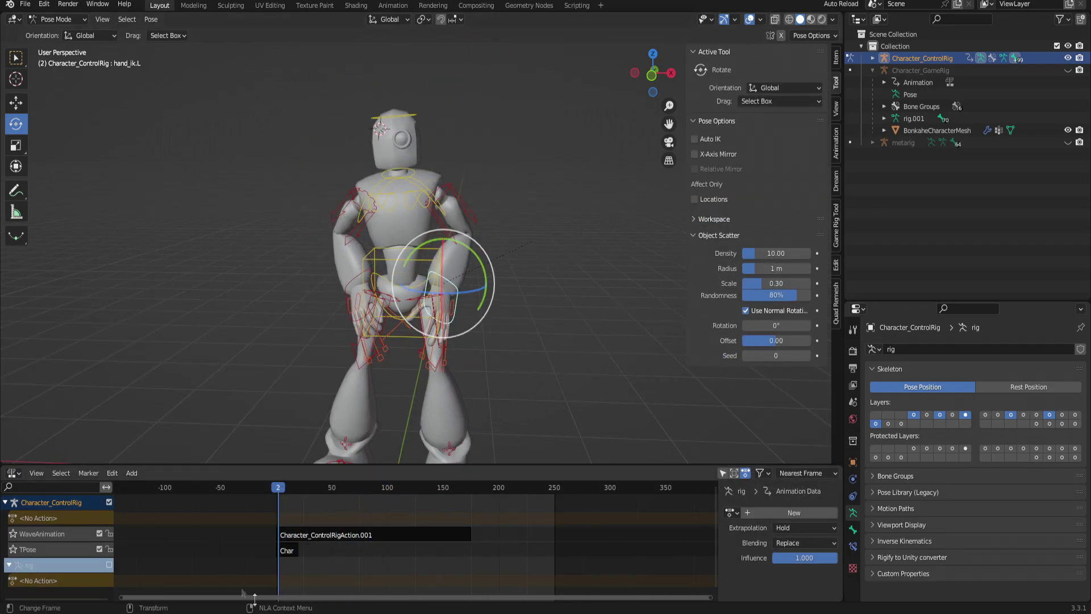
pyautogui.click(99, 534)
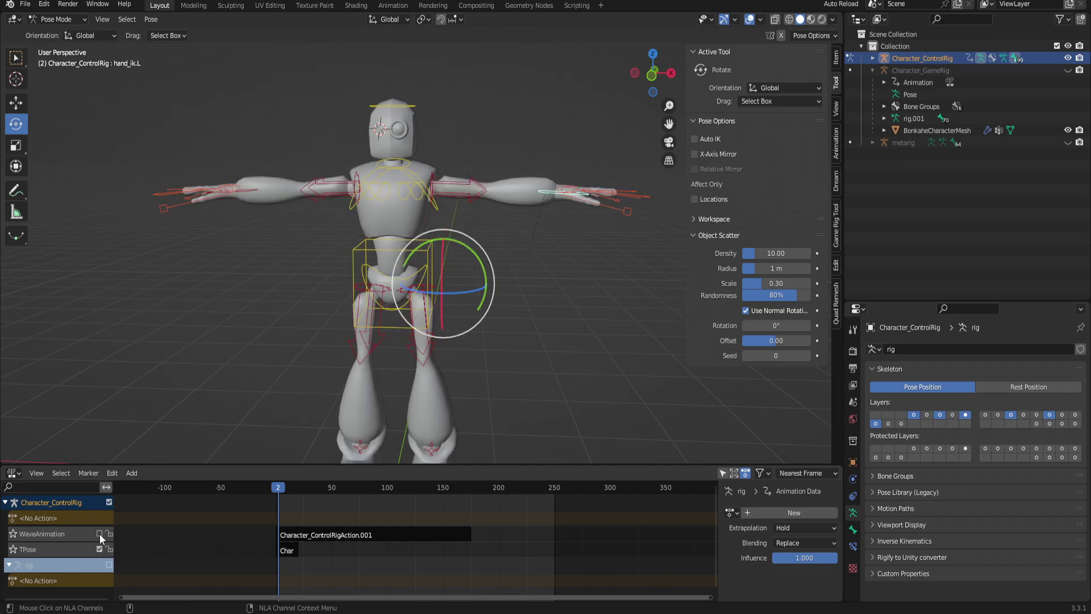
# Turn the NLA editor into a Timeline and keyframe every control bone at frame 0
pyautogui.click(12, 473)
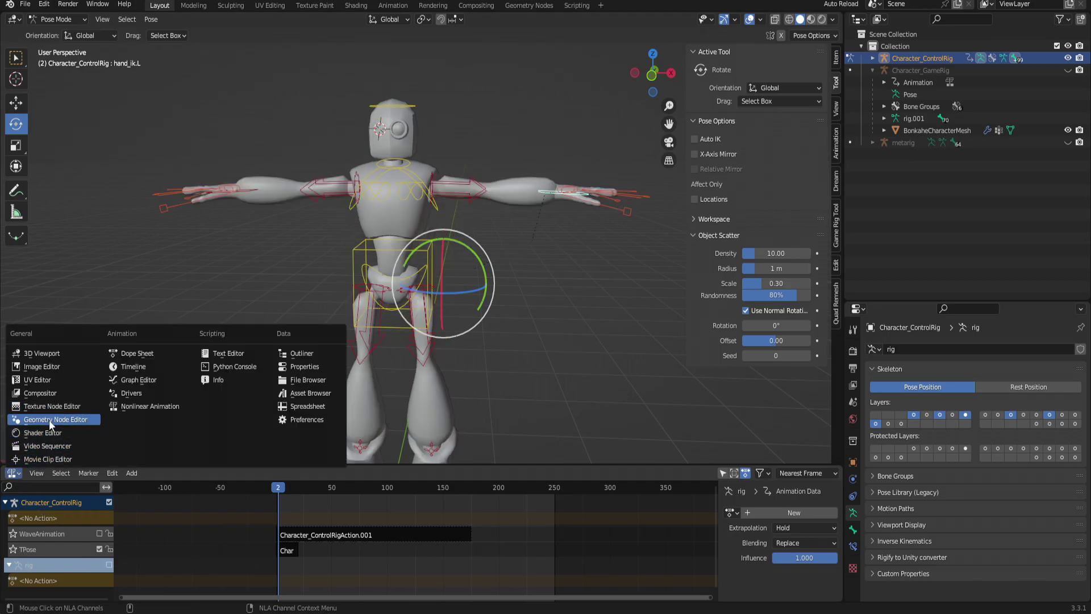
pyautogui.click(130, 368)
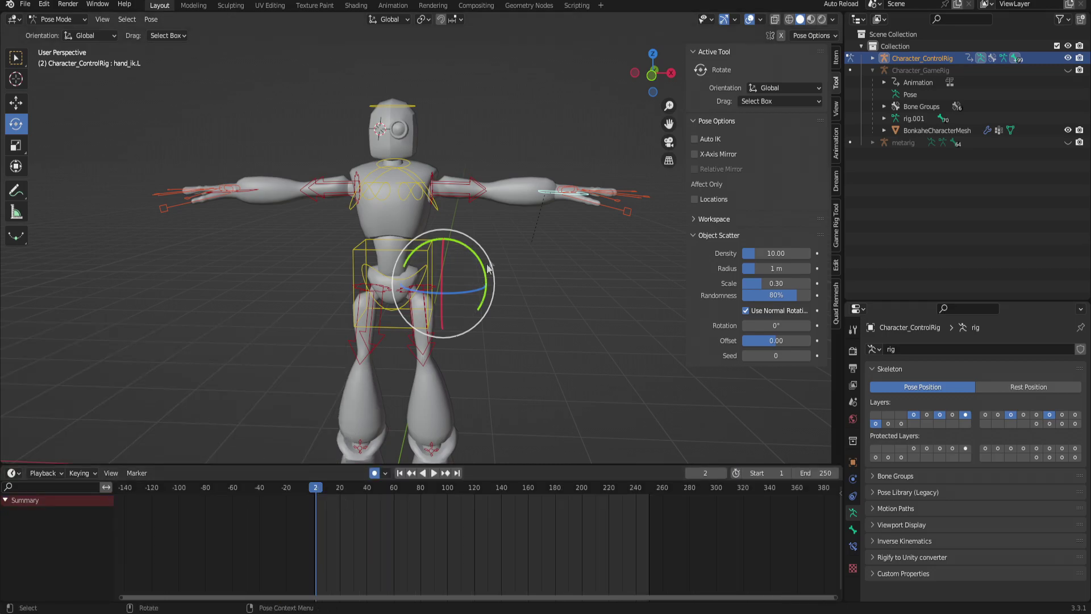
pyautogui.press('a')
pyautogui.click(313, 503)
pyautogui.rightClick(322, 506)
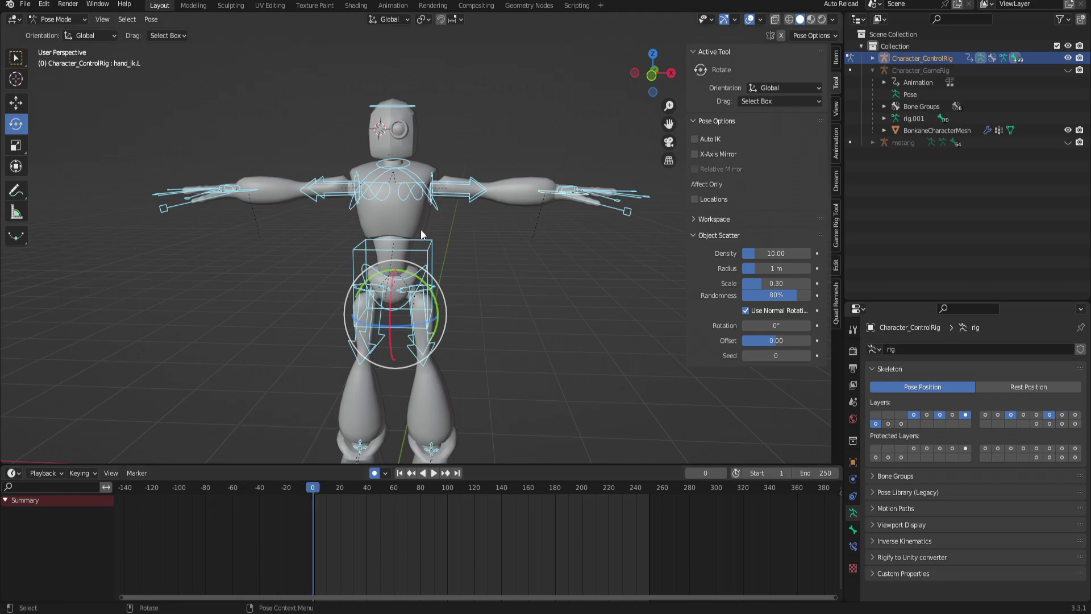
pyautogui.press('i')
pyautogui.click(381, 230)
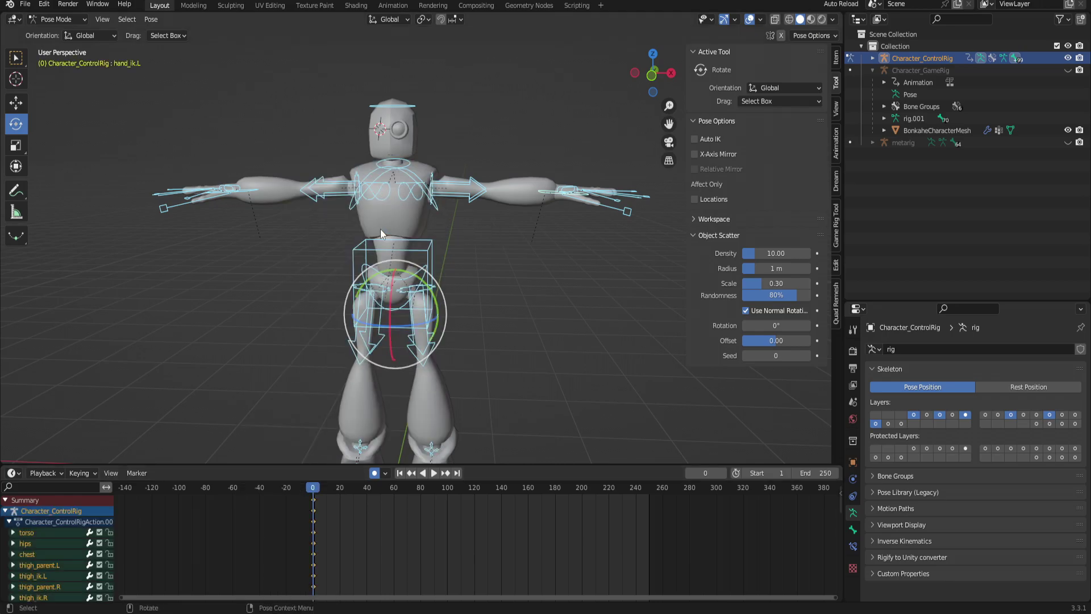
pyautogui.moveTo(316, 488); pyautogui.dragTo(335, 497)
pyautogui.moveTo(335, 497); pyautogui.dragTo(321, 499)
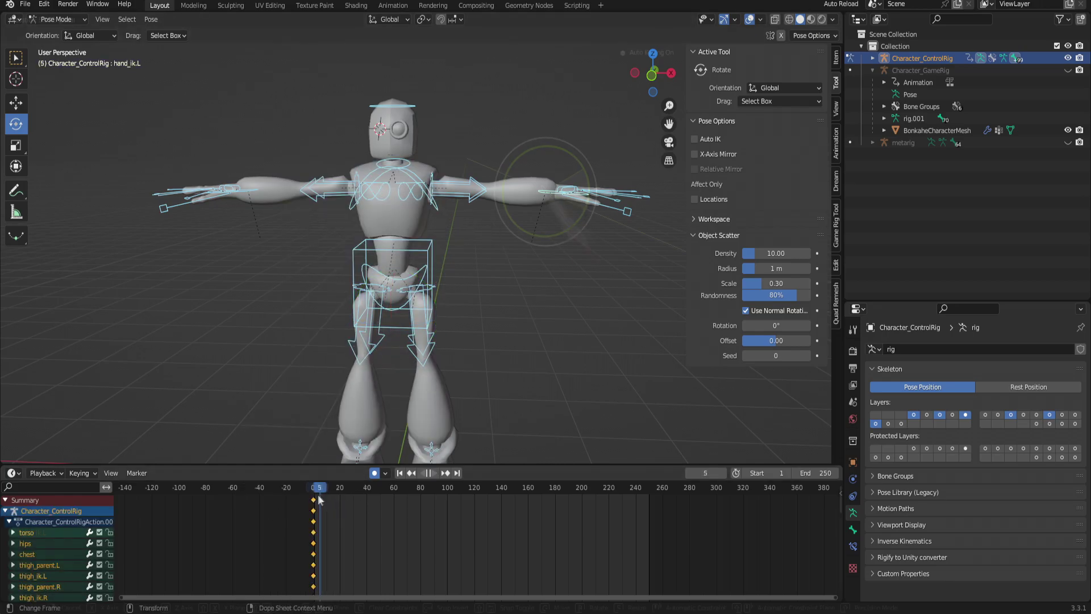
# Enable X-Axis Mirror and lower the hands down to the hips
pyautogui.moveTo(584, 173); pyautogui.dragTo(579, 231)
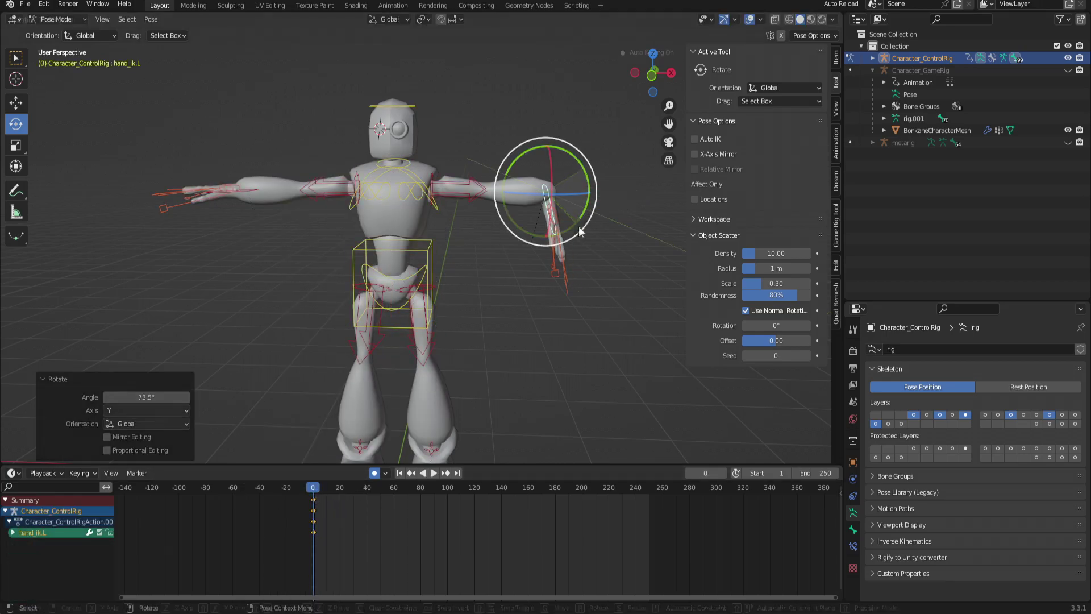
pyautogui.press('w')
pyautogui.moveTo(543, 195); pyautogui.dragTo(541, 197)
pyautogui.hotkey('ctrl', 'z')
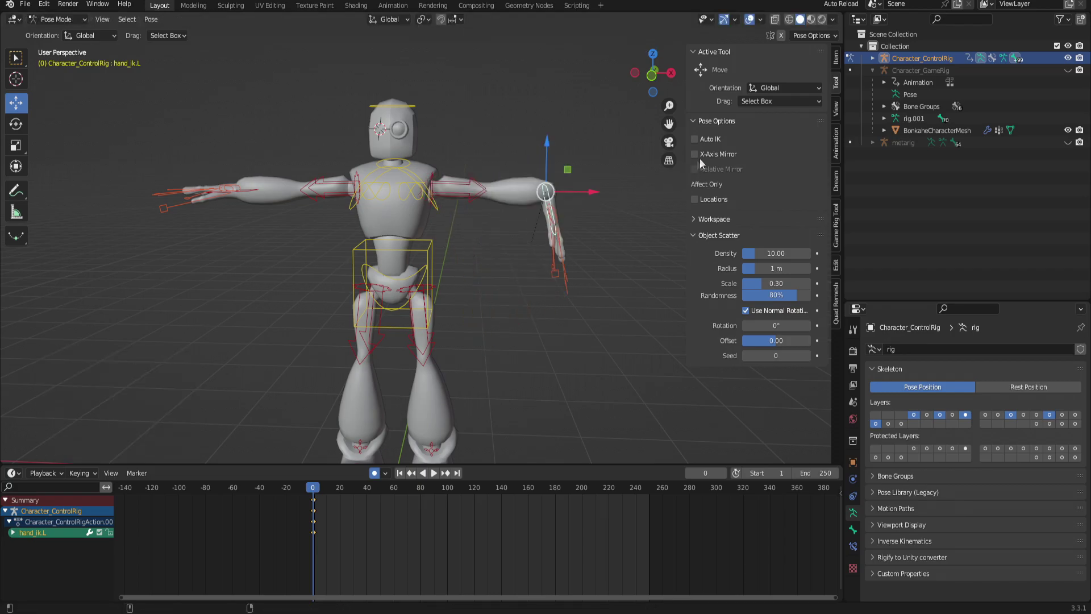
pyautogui.click(707, 155)
pyautogui.moveTo(549, 195); pyautogui.dragTo(509, 307)
pyautogui.press('e')
pyautogui.hotkey('ctrl', 'z')
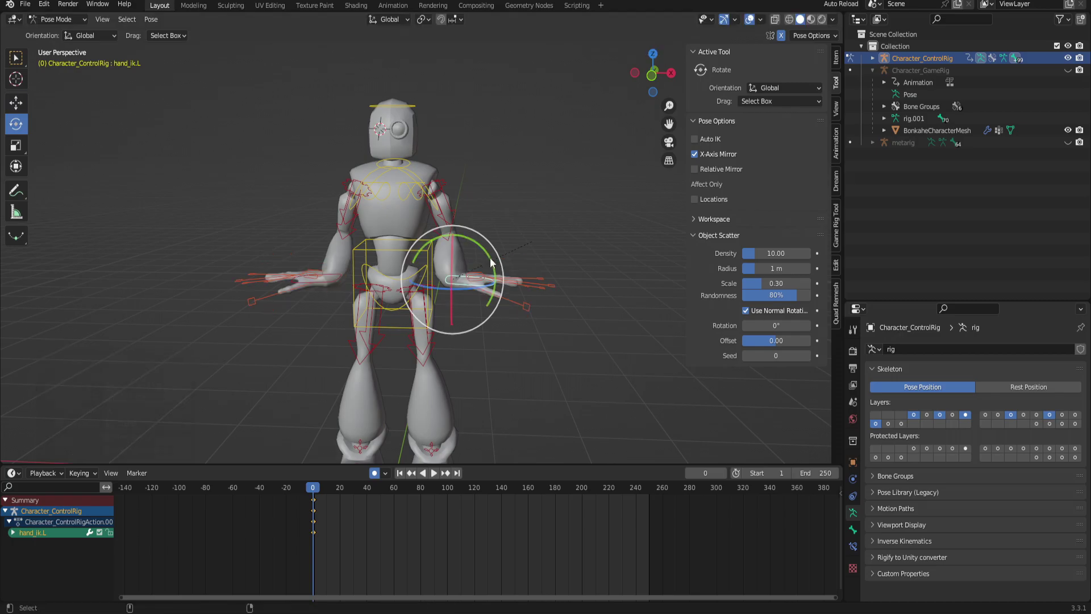
# Shorten the left finger bones to 0.801 length, mirrored to the right hand
pyautogui.moveTo(488, 402); pyautogui.dragTo(444, 359)
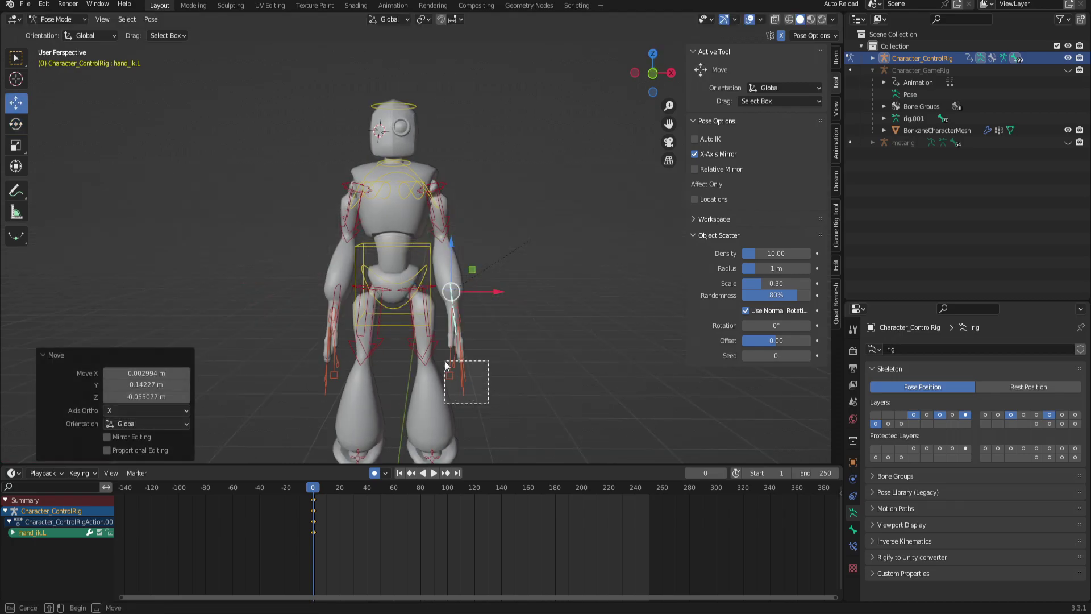
pyautogui.moveTo(502, 391); pyautogui.dragTo(458, 321, button='middle')
pyautogui.scroll(4, 445, 302)
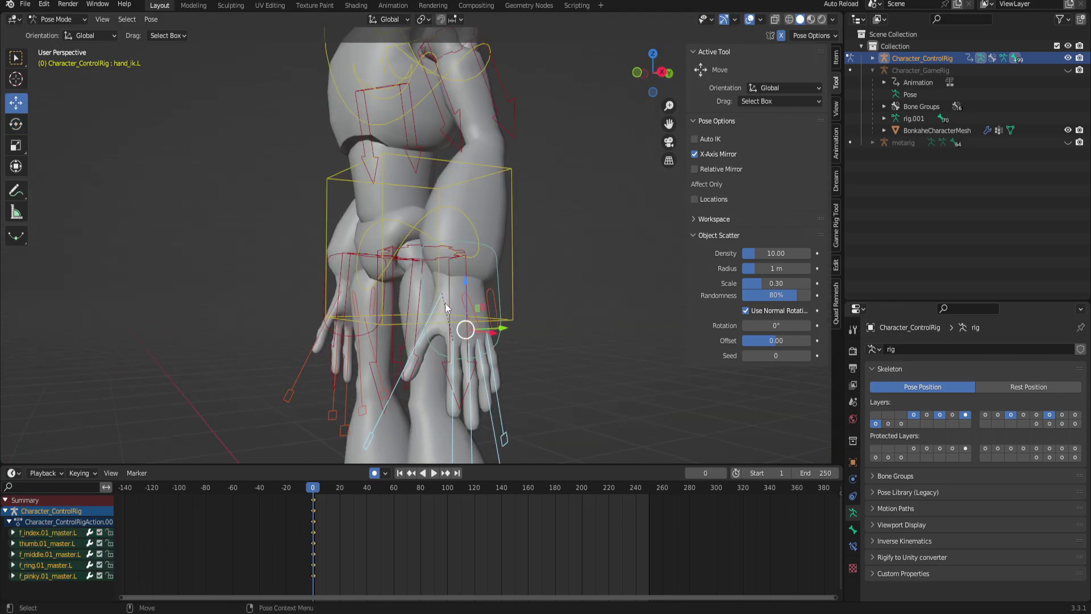
pyautogui.press('r')
pyautogui.keyDown('alt'); pyautogui.moveTo(502, 386); pyautogui.dragTo(485, 293, button='middle'); pyautogui.keyUp('alt')
pyautogui.moveTo(454, 281)
pyautogui.mouseDown()
pyautogui.moveTo(454, 271)
pyautogui.moveTo(455, 282)
pyautogui.mouseUp()
# Deselect all bones and frame the whole lowered-arm pose from the front
pyautogui.keyDown('alt'); pyautogui.moveTo(306, 327); pyautogui.dragTo(395, 326); pyautogui.keyUp('alt')
pyautogui.click(570, 308)
pyautogui.scroll(-4, 570, 308)
pyautogui.keyDown('alt'); pyautogui.moveTo(502, 267); pyautogui.dragTo(497, 315, button='middle'); pyautogui.keyUp('alt')
pyautogui.scroll(-2, 493, 284)
pyautogui.keyDown('alt'); pyautogui.moveTo(490, 228); pyautogui.dragTo(502, 250, button='middle'); pyautogui.keyUp('alt')
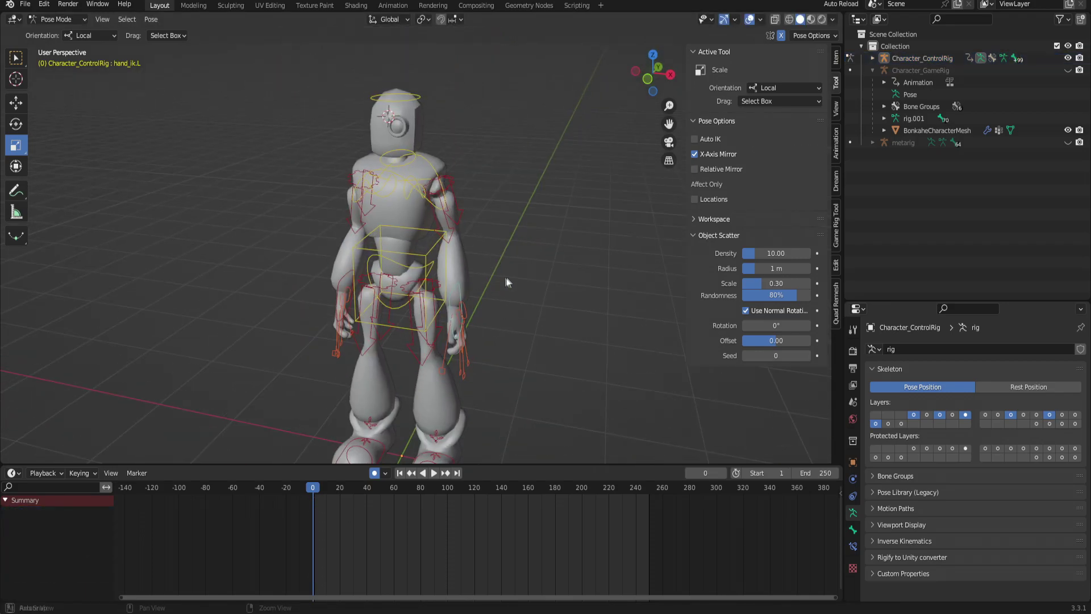
pyautogui.keyDown('alt'); pyautogui.moveTo(504, 281); pyautogui.dragTo(529, 256); pyautogui.keyUp('alt')
pyautogui.keyDown('alt'); pyautogui.moveTo(446, 379); pyautogui.dragTo(437, 365, button='middle'); pyautogui.keyUp('alt')
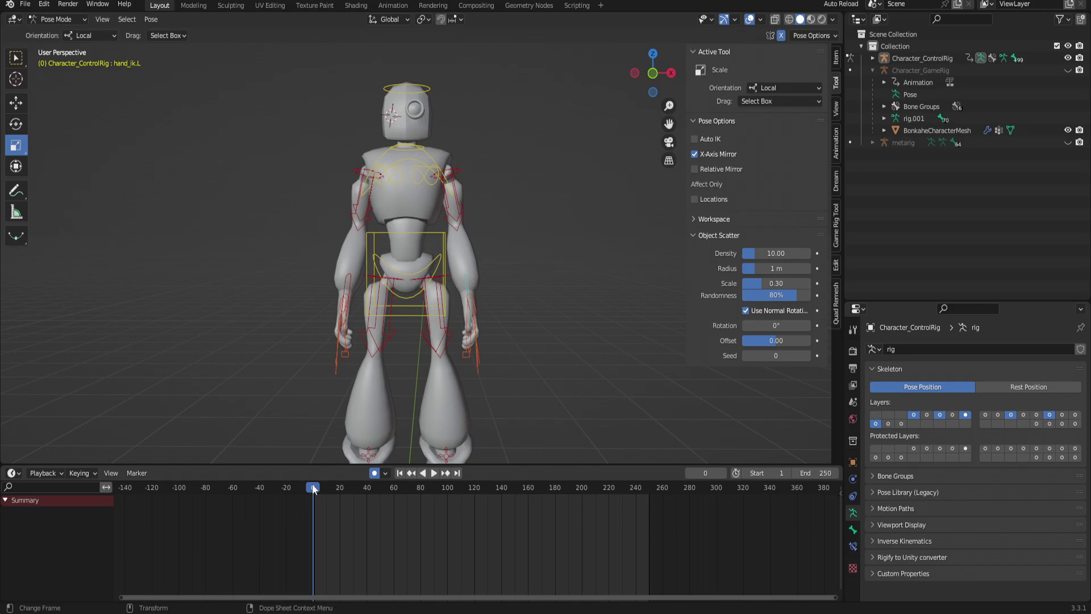
# Turn the head control, then select the torso and both hand IK bones
pyautogui.click(419, 89)
pyautogui.press('e')
pyautogui.moveTo(417, 132); pyautogui.dragTo(511, 198)
pyautogui.moveTo(452, 344); pyautogui.dragTo(493, 291, button='middle')
pyautogui.click(474, 259)
pyautogui.keyDown('shift'); pyautogui.click(493, 290); pyautogui.keyUp('shift')
pyautogui.keyDown('shift'); pyautogui.click(392, 287); pyautogui.keyUp('shift')
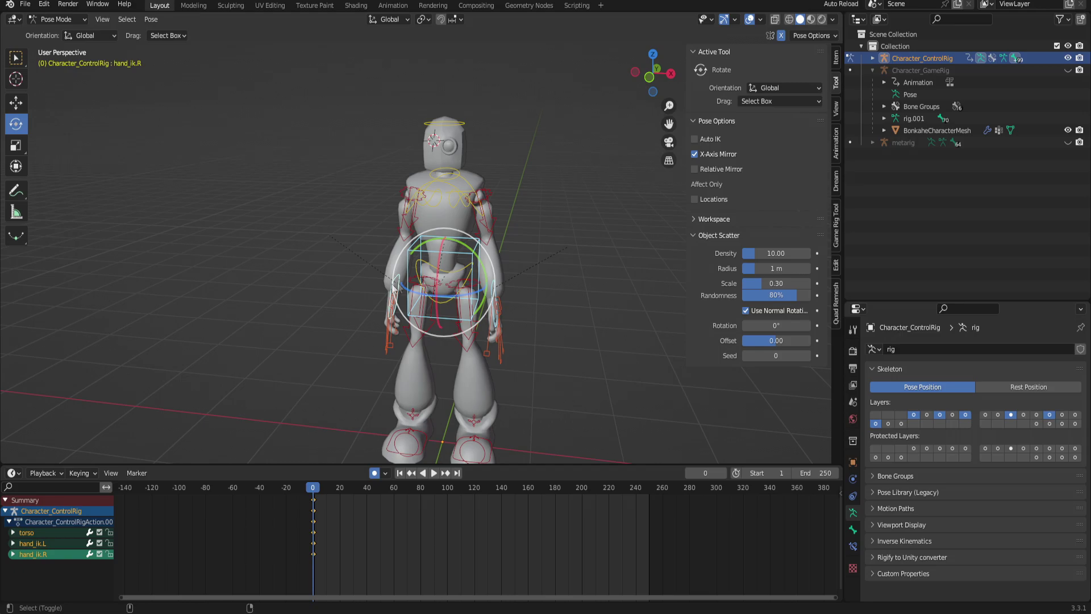
# At frame 60, rotate the torso and both hand IK bones around the vertical axis
pyautogui.moveTo(319, 497); pyautogui.dragTo(396, 489)
pyautogui.scroll(3, 483, 295)
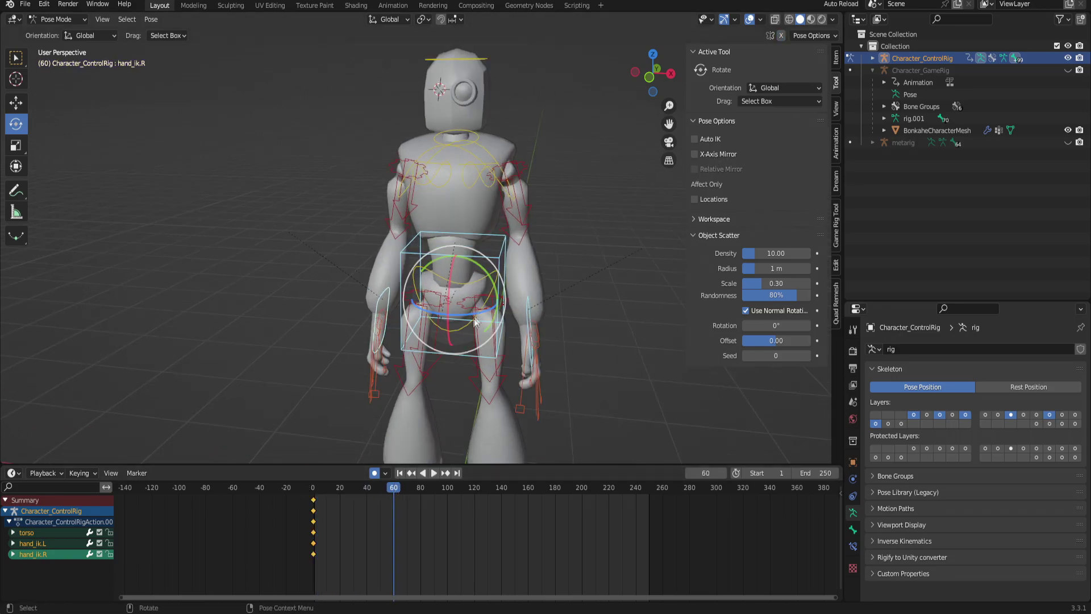
pyautogui.press('r')
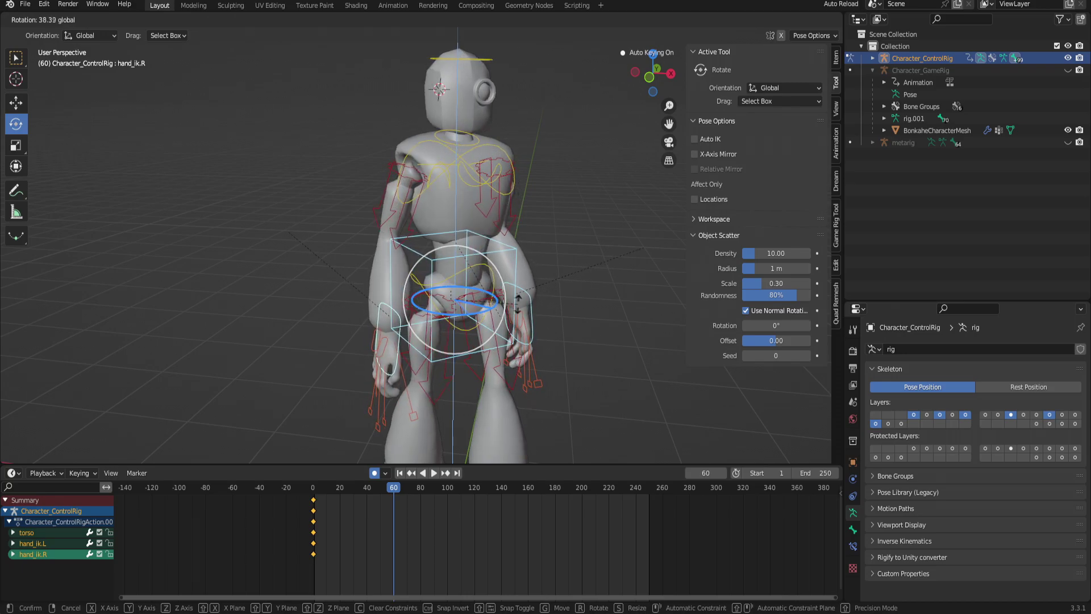
pyautogui.moveTo(530, 304); pyautogui.dragTo(531, 298)
pyautogui.click(531, 301)
pyautogui.keyDown('shift'); pyautogui.click(392, 310); pyautogui.keyUp('shift')
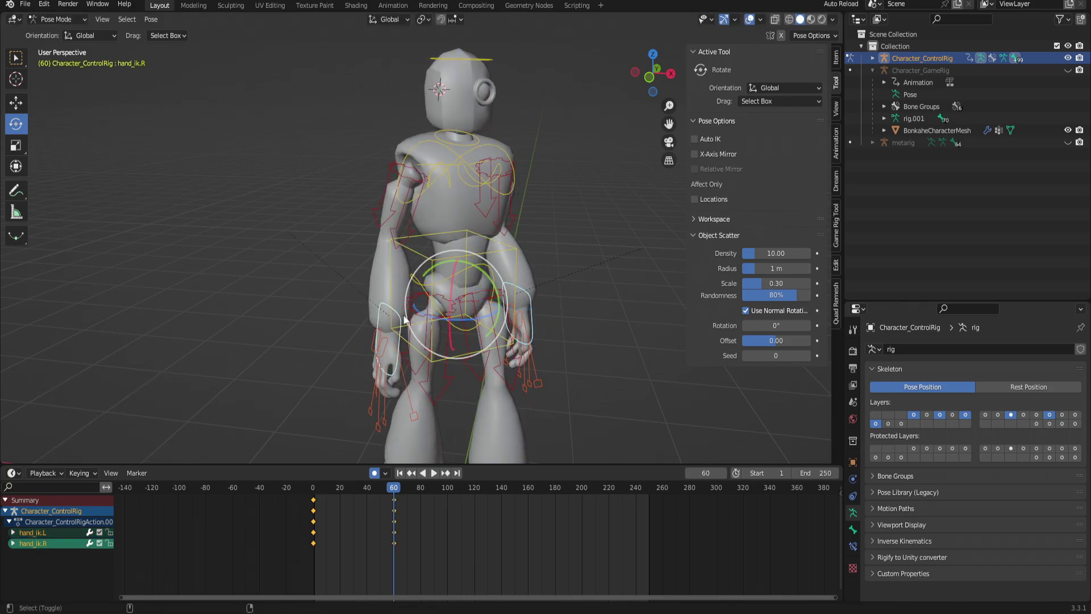
pyautogui.moveTo(438, 320); pyautogui.dragTo(446, 322)
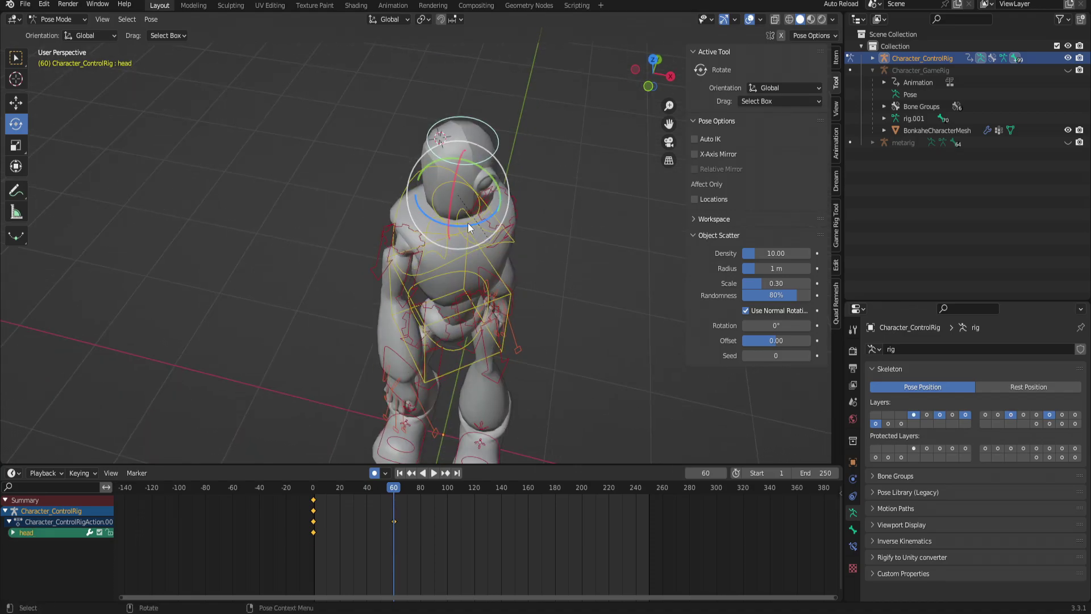
# Shift the head bone sideways along X at frame 60 and scrub to review the pose
pyautogui.hotkey('shift', 'space')
pyautogui.press('g')
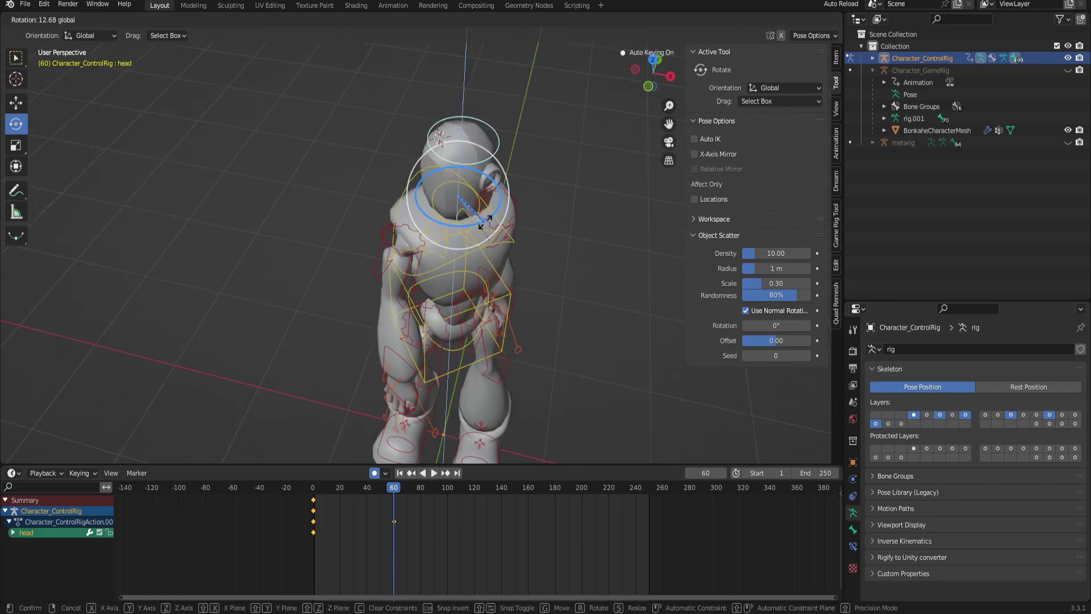
pyautogui.moveTo(500, 203); pyautogui.dragTo(511, 204)
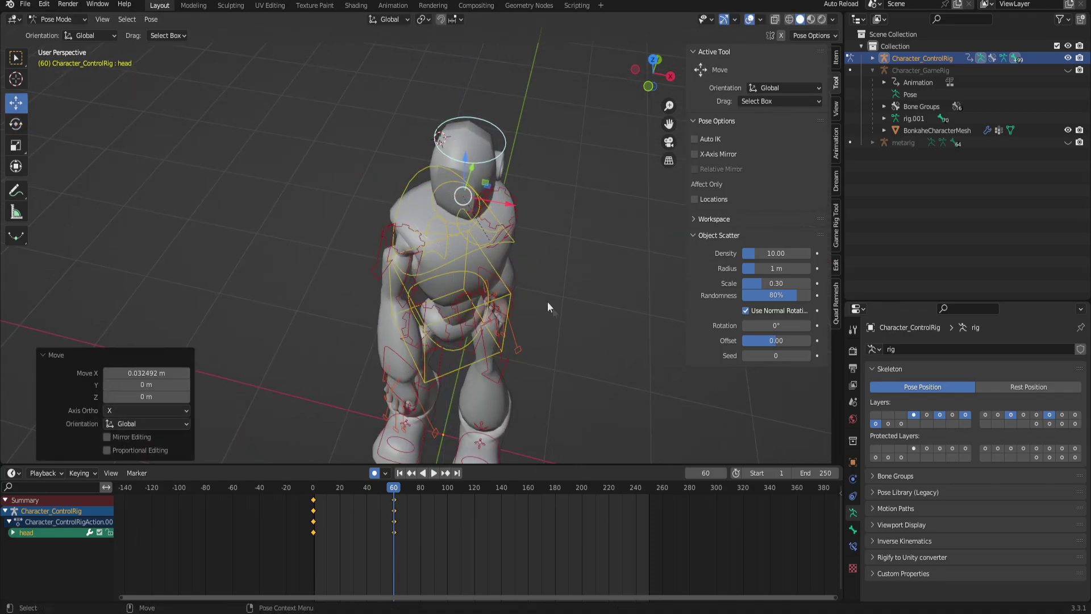
pyautogui.moveTo(547, 301); pyautogui.dragTo(421, 227, button='middle')
pyautogui.click(423, 341)
pyautogui.keyDown('alt'); pyautogui.moveTo(446, 302); pyautogui.dragTo(360, 297); pyautogui.keyUp('alt')
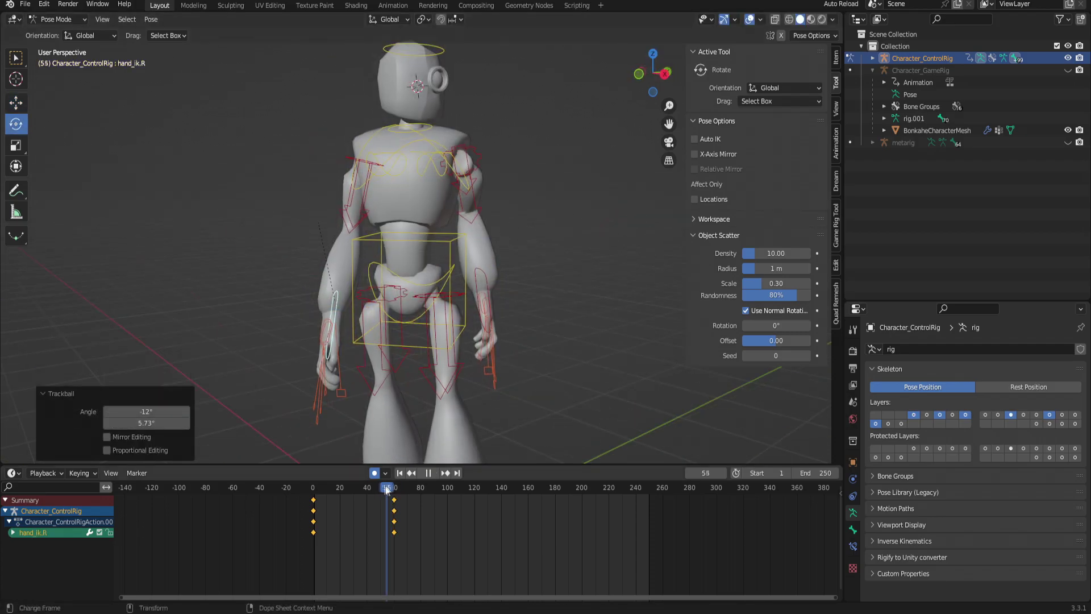
pyautogui.moveTo(386, 489); pyautogui.dragTo(474, 493)
# At frame 120, turn the torso and hands, then reposition both hands and rotate the right one
pyautogui.click(484, 284)
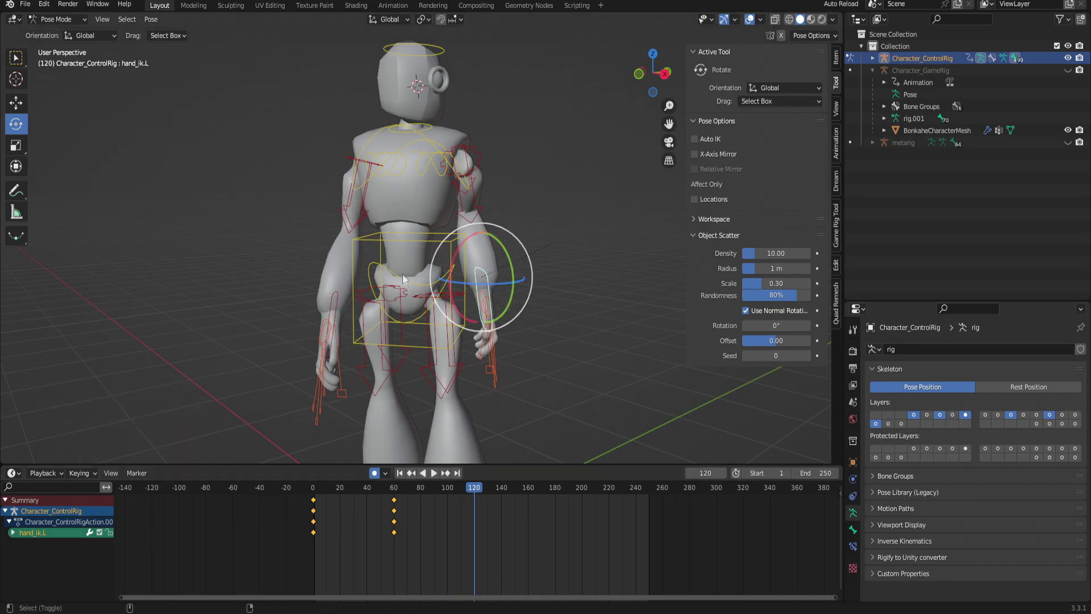
pyautogui.keyDown('shift'); pyautogui.click(383, 237); pyautogui.keyUp('shift')
pyautogui.keyDown('shift'); pyautogui.click(333, 315); pyautogui.keyUp('shift')
pyautogui.moveTo(333, 315); pyautogui.dragTo(462, 374, button='middle')
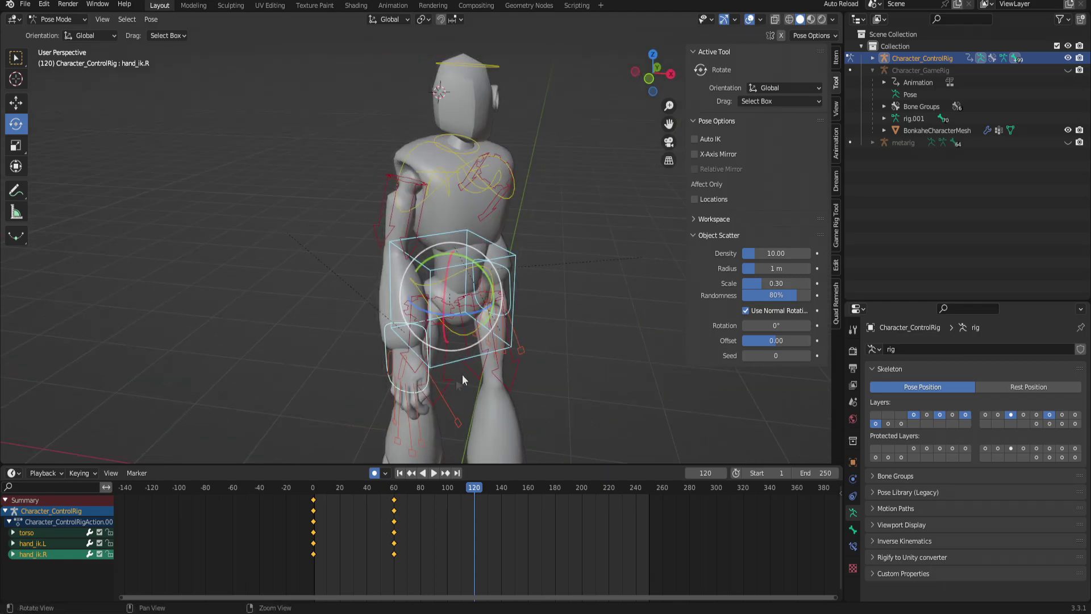
pyautogui.moveTo(469, 314)
pyautogui.mouseDown()
pyautogui.moveTo(441, 324)
pyautogui.moveTo(413, 314)
pyautogui.moveTo(461, 316)
pyautogui.mouseUp()
pyautogui.click(523, 306)
pyautogui.keyDown('shift'); pyautogui.click(401, 295); pyautogui.keyUp('shift')
pyautogui.moveTo(461, 316); pyautogui.dragTo(502, 295, button='middle')
pyautogui.click(528, 301)
pyautogui.moveTo(528, 301); pyautogui.dragTo(539, 301)
pyautogui.click(418, 293)
pyautogui.moveTo(418, 292); pyautogui.dragTo(375, 200)
pyautogui.moveTo(392, 224); pyautogui.dragTo(406, 209)
# Turn the head and shift it -0.1096 m along X
pyautogui.click(496, 62)
pyautogui.press('w')
pyautogui.moveTo(475, 132)
pyautogui.mouseDown()
pyautogui.moveTo(494, 128)
pyautogui.moveTo(488, 119)
pyautogui.mouseUp()
pyautogui.keyDown('alt'); pyautogui.moveTo(489, 119); pyautogui.dragTo(457, 222); pyautogui.keyUp('alt')
pyautogui.press('e')
# Copy the frame-0 keys of all bones and paste them at frame 160, then review
pyautogui.moveTo(474, 487); pyautogui.dragTo(485, 487)
pyautogui.hotkey('ctrl', 'a')
pyautogui.click(313, 501)
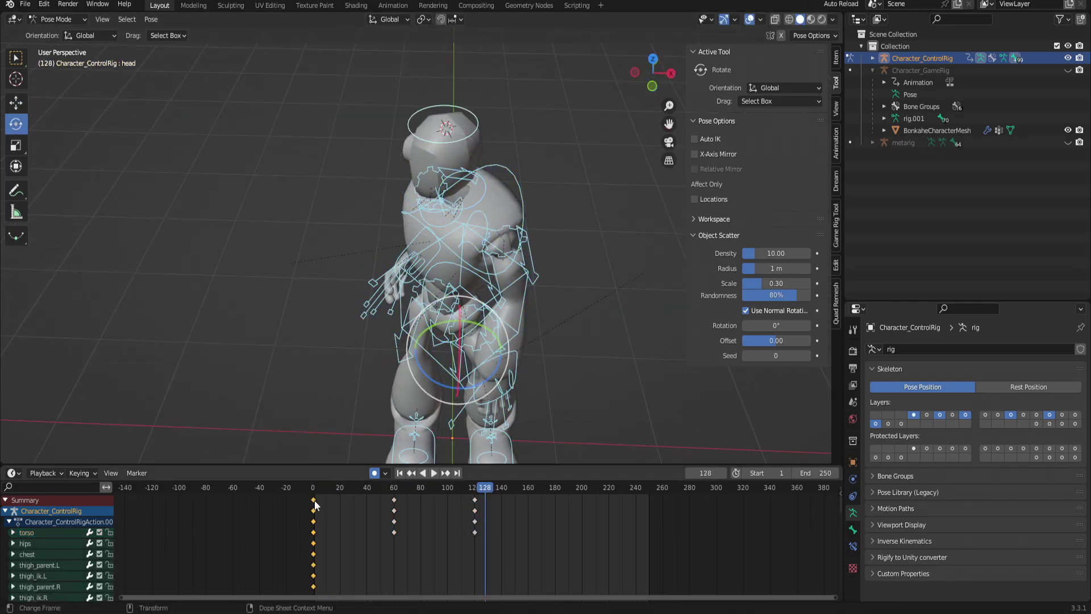
pyautogui.press('space')
pyautogui.press('space')
pyautogui.hotkey('ctrl', 'v')
pyautogui.moveTo(529, 492); pyautogui.dragTo(438, 482)
# At frame 93, move the right hand IK -0.197 m and the left hand IK 0.1789 m along X
pyautogui.click(329, 245)
pyautogui.moveTo(328, 245); pyautogui.dragTo(472, 312, button='middle')
pyautogui.click(457, 266)
pyautogui.moveTo(546, 335); pyautogui.dragTo(496, 352, button='middle')
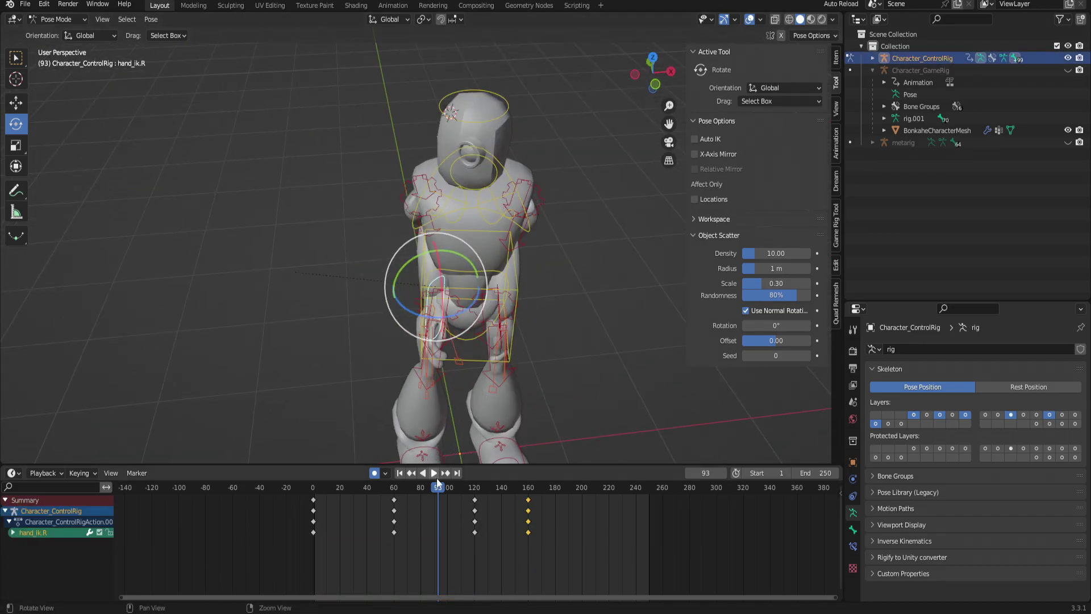
pyautogui.press('g')
pyautogui.moveTo(471, 283); pyautogui.dragTo(427, 289)
pyautogui.moveTo(523, 352); pyautogui.dragTo(530, 298, button='middle')
pyautogui.click(475, 326)
pyautogui.moveTo(529, 297); pyautogui.dragTo(551, 353)
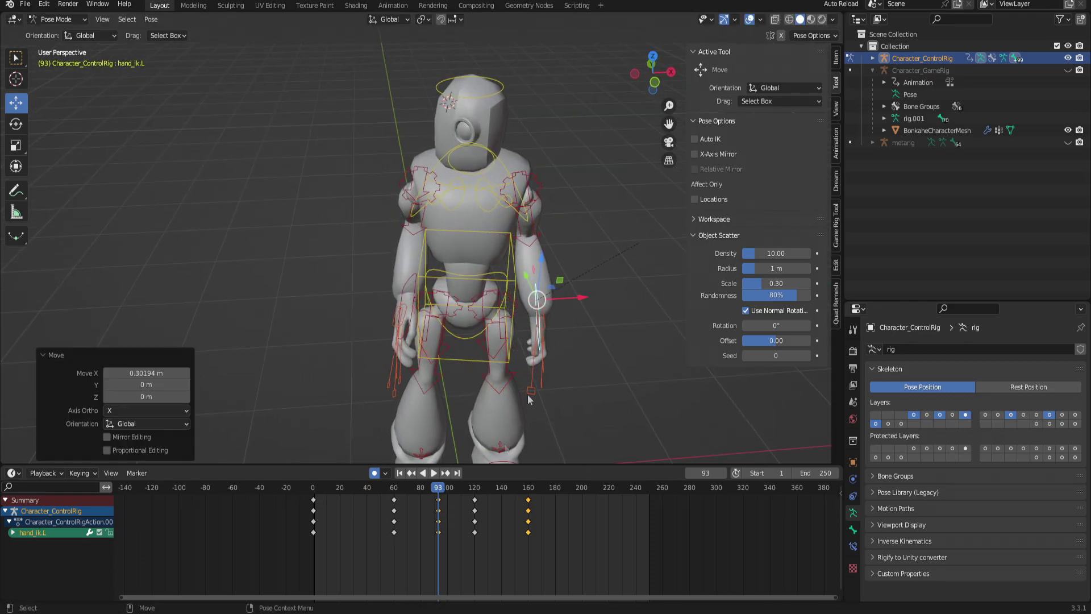
pyautogui.moveTo(437, 490)
pyautogui.mouseDown()
pyautogui.moveTo(385, 490)
pyautogui.moveTo(448, 492)
pyautogui.mouseUp()
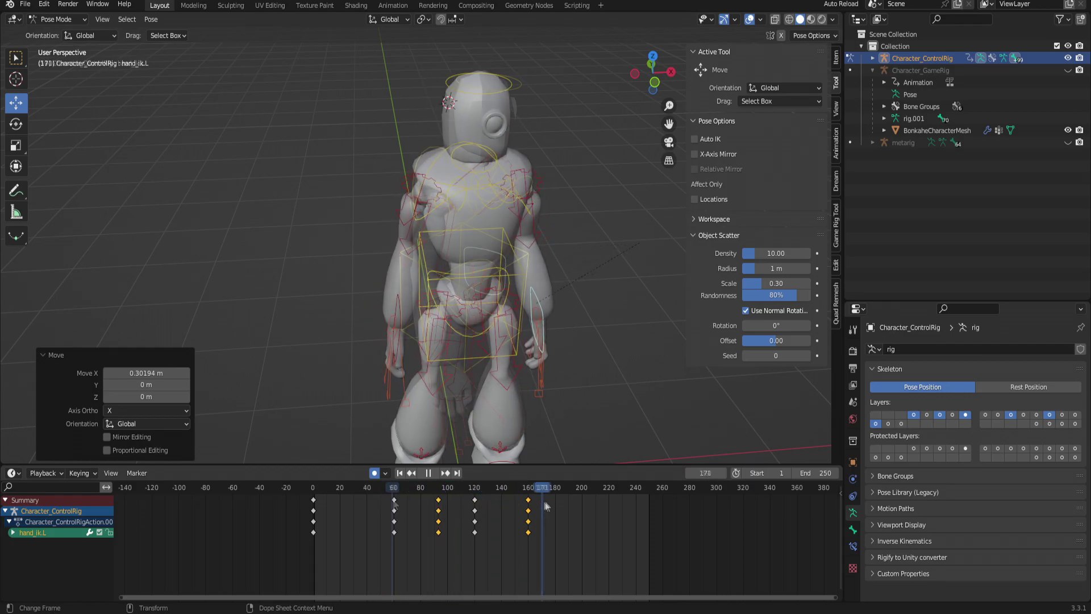
# Stop playback, select all bones, enlarge the Dope Sheet and expand the torso channels
pyautogui.press('Escape')
pyautogui.scroll(-3, 509, 275)
pyautogui.keyDown('alt'); pyautogui.moveTo(528, 298); pyautogui.dragTo(492, 261); pyautogui.keyUp('alt')
pyautogui.scroll(3, 495, 267)
pyautogui.scroll(-4, 517, 257)
pyautogui.moveTo(518, 256); pyautogui.dragTo(550, 312, button='middle')
pyautogui.press('a')
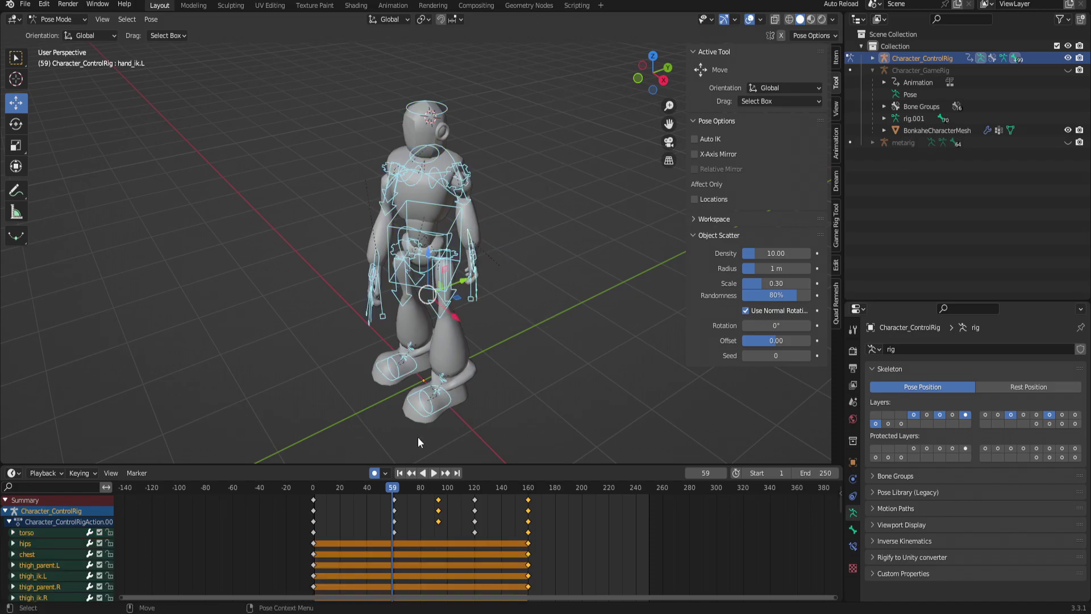
pyautogui.moveTo(489, 464); pyautogui.dragTo(475, 257)
pyautogui.click(629, 408)
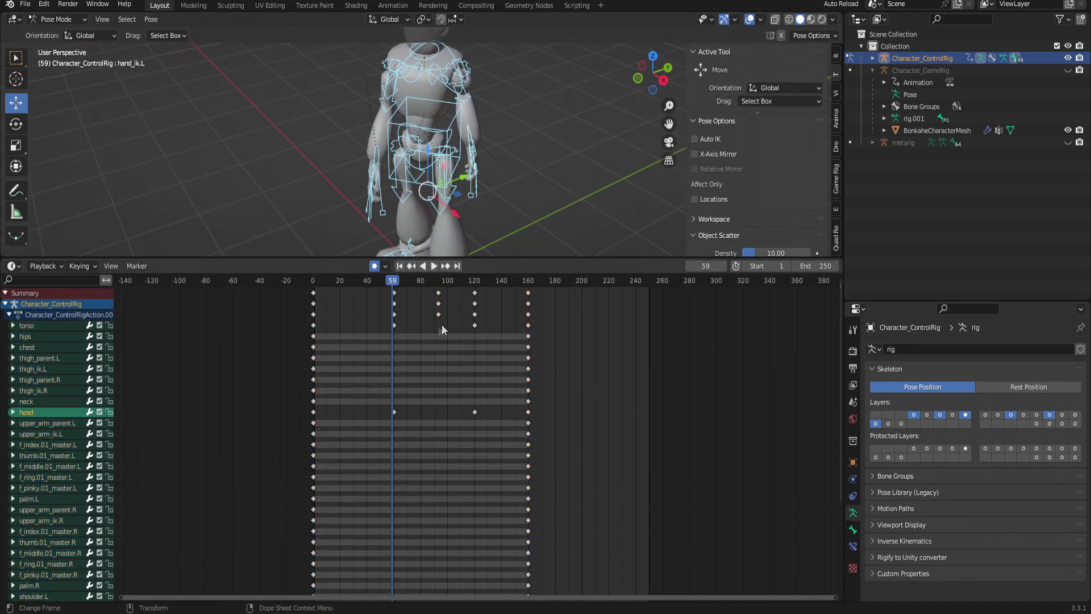
pyautogui.click(12, 326)
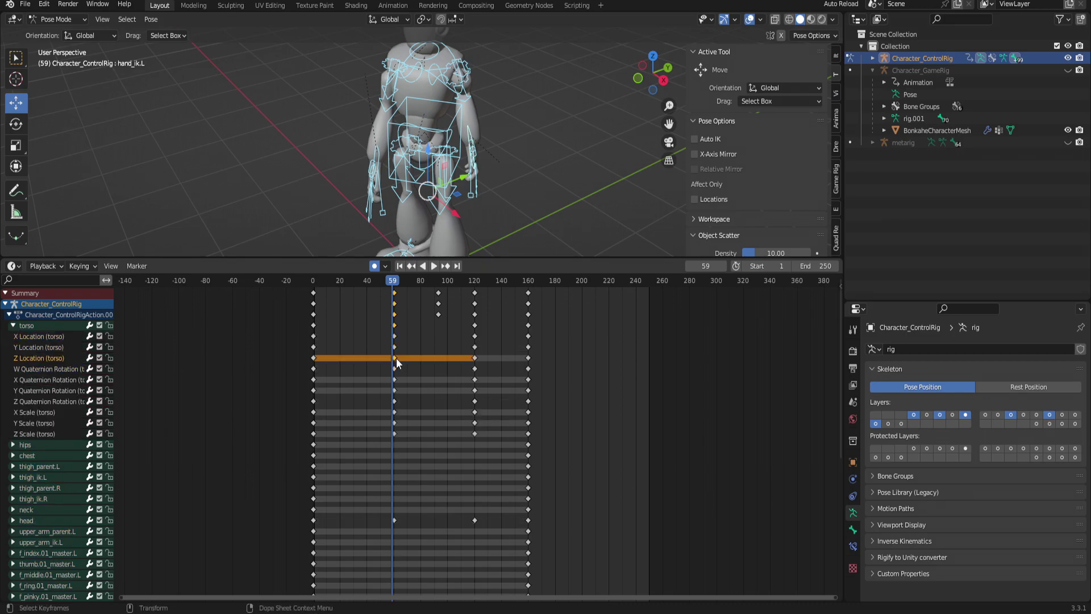
# Stagger the torso location and quaternion keys a few frames apart near 60 and 120, then scrub to preview
pyautogui.click(395, 368)
pyautogui.click(395, 380)
pyautogui.click(395, 391)
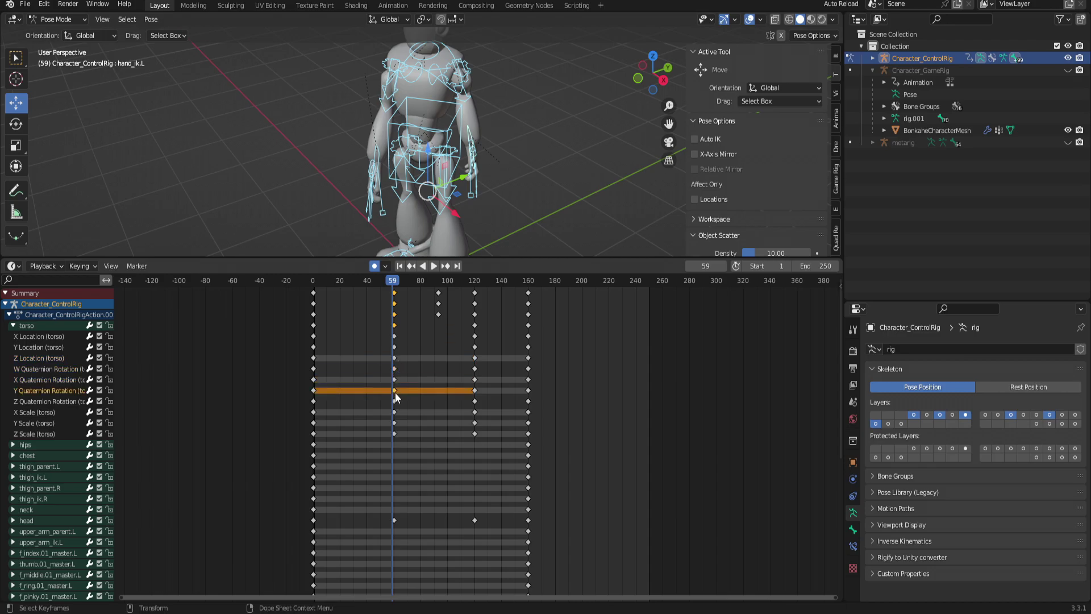
pyautogui.click(395, 336)
pyautogui.moveTo(394, 339); pyautogui.dragTo(409, 359)
pyautogui.moveTo(410, 359); pyautogui.dragTo(414, 359)
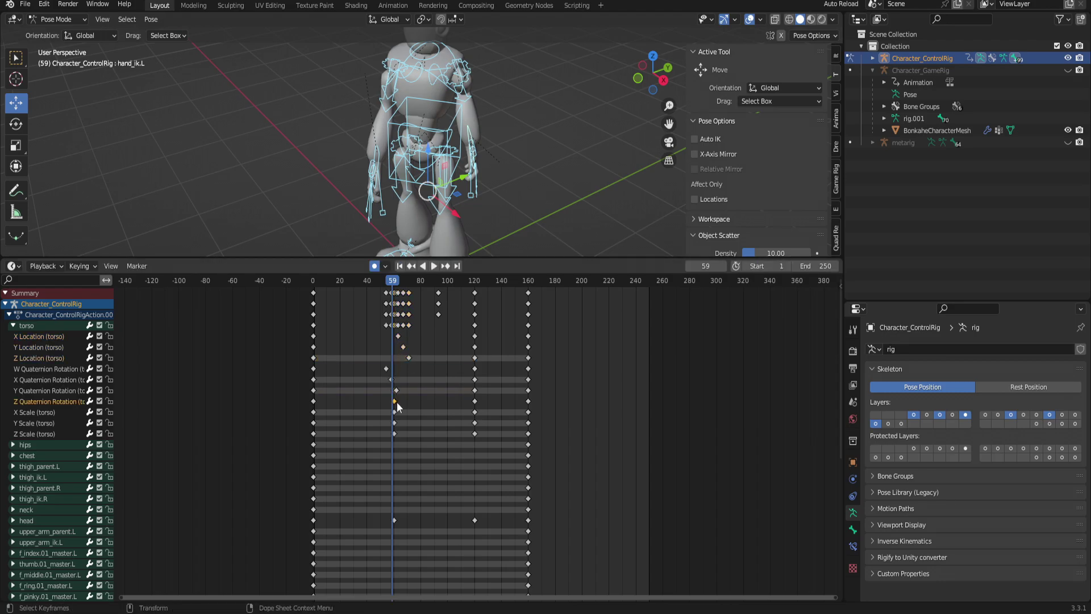
pyautogui.moveTo(396, 403); pyautogui.dragTo(407, 403)
pyautogui.moveTo(476, 402); pyautogui.dragTo(466, 344)
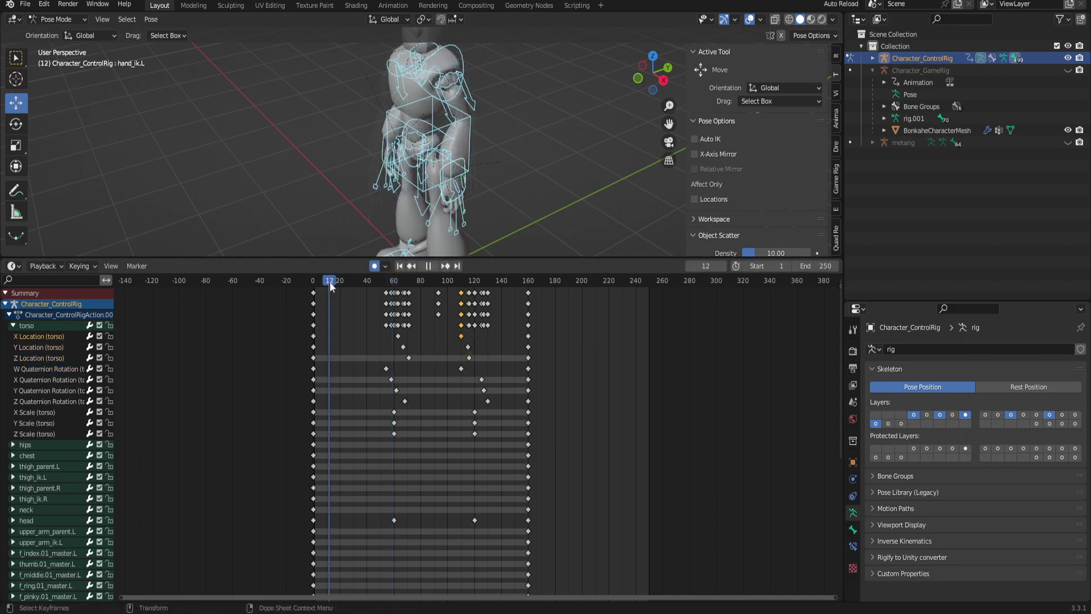
pyautogui.moveTo(330, 283); pyautogui.dragTo(364, 282)
pyautogui.moveTo(382, 288); pyautogui.dragTo(346, 322)
pyautogui.scroll(-2, 421, 419)
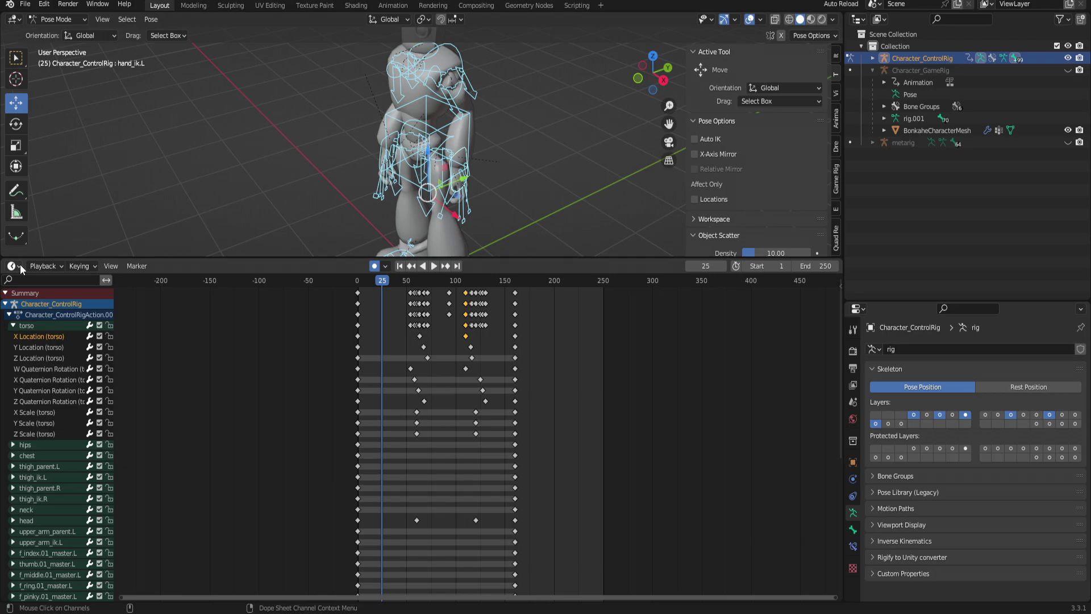
# Enlarge the 3D viewport and show the Game Rig Tool baking panel in the sidebar
pyautogui.moveTo(548, 135); pyautogui.dragTo(539, 199, button='middle')
pyautogui.moveTo(539, 259); pyautogui.dragTo(537, 457)
pyautogui.moveTo(529, 335); pyautogui.dragTo(515, 312, button='middle')
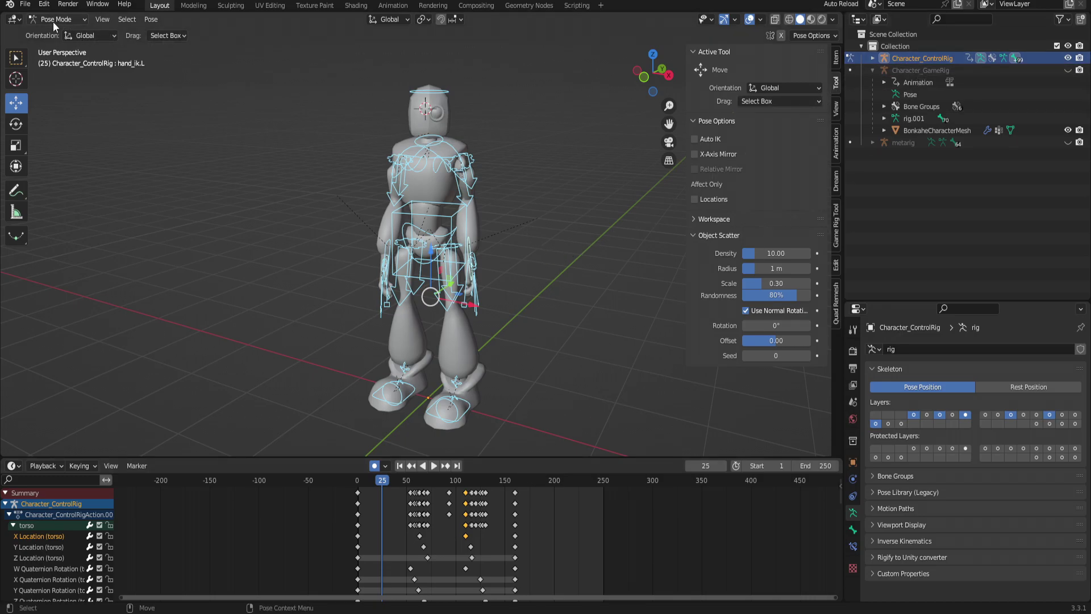
pyautogui.click(836, 225)
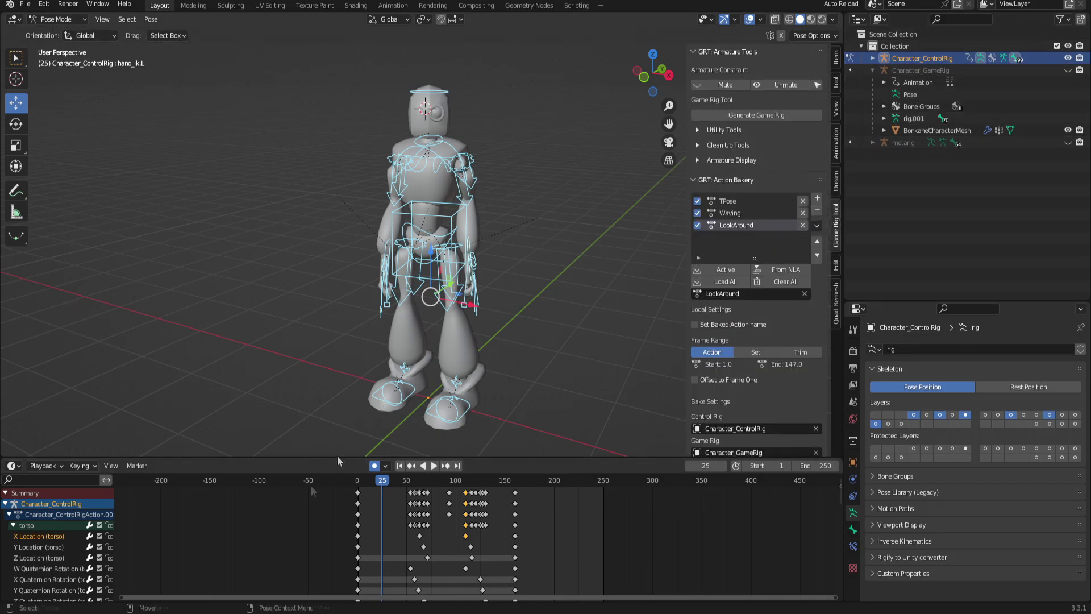
# Switch the bottom Timeline to the Nonlinear Animation editor
pyautogui.click(16, 466)
pyautogui.click(13, 466)
pyautogui.click(136, 399)
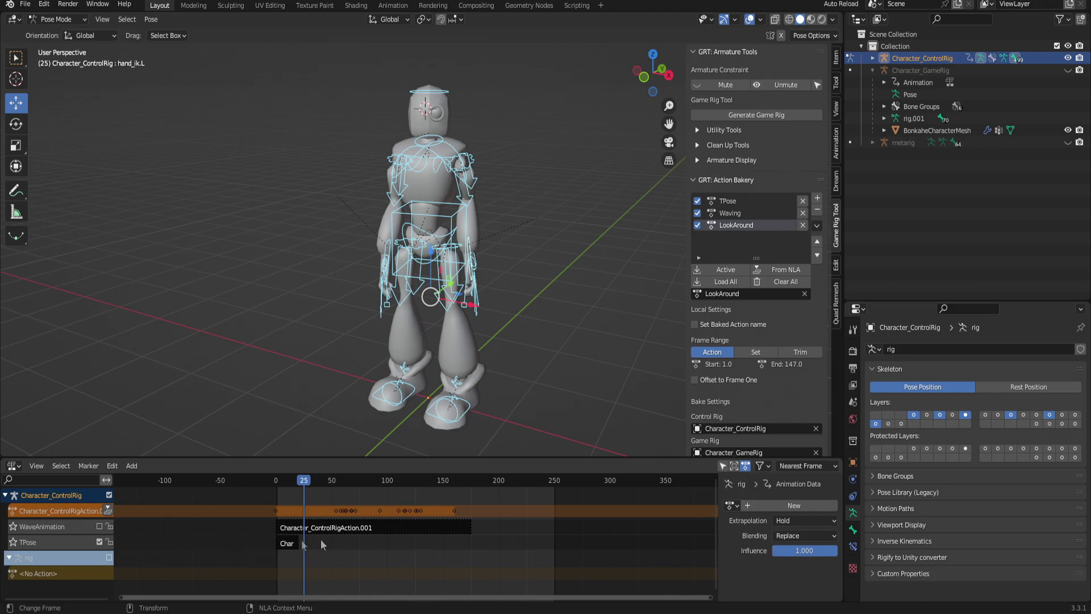
# Push the current action down into an NLA track renamed LookAround and scrub through it
pyautogui.click(107, 510)
pyautogui.press('Tab')
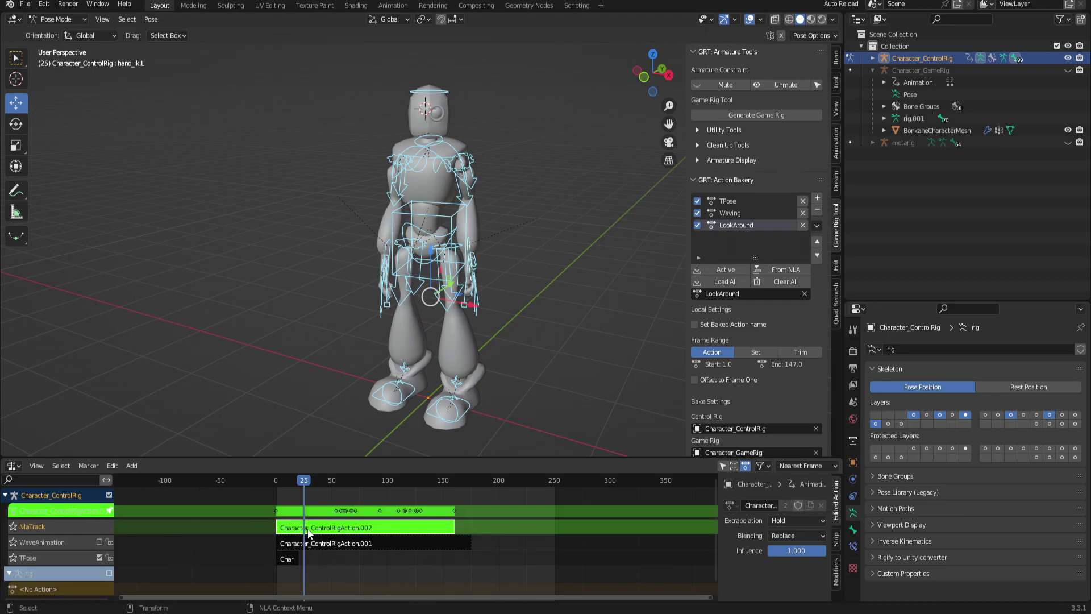
pyautogui.press('Tab')
pyautogui.press('Tab')
pyautogui.press('Tab')
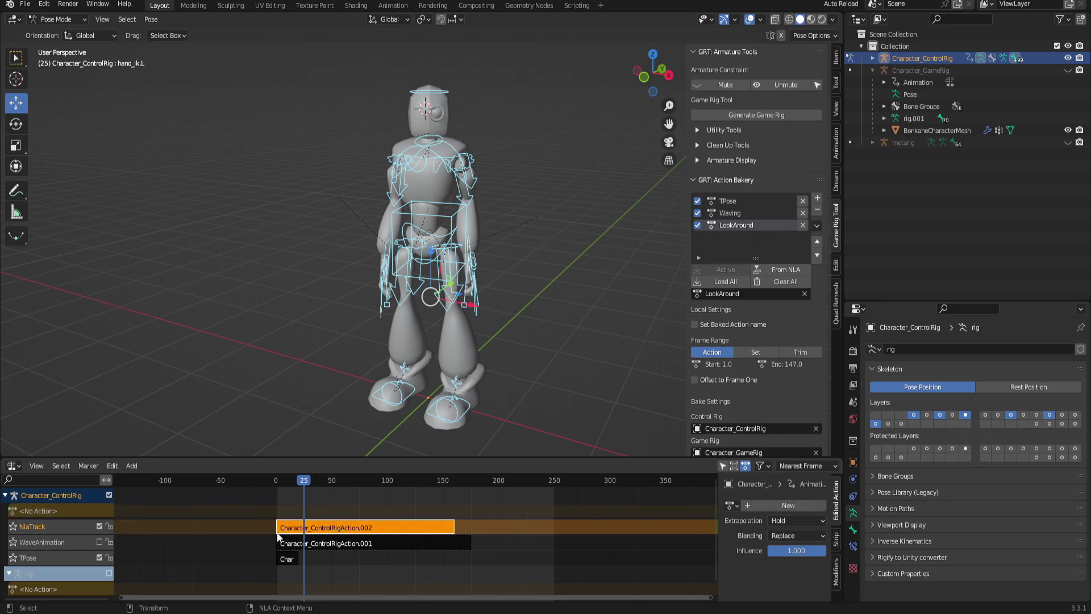
pyautogui.doubleClick(66, 526)
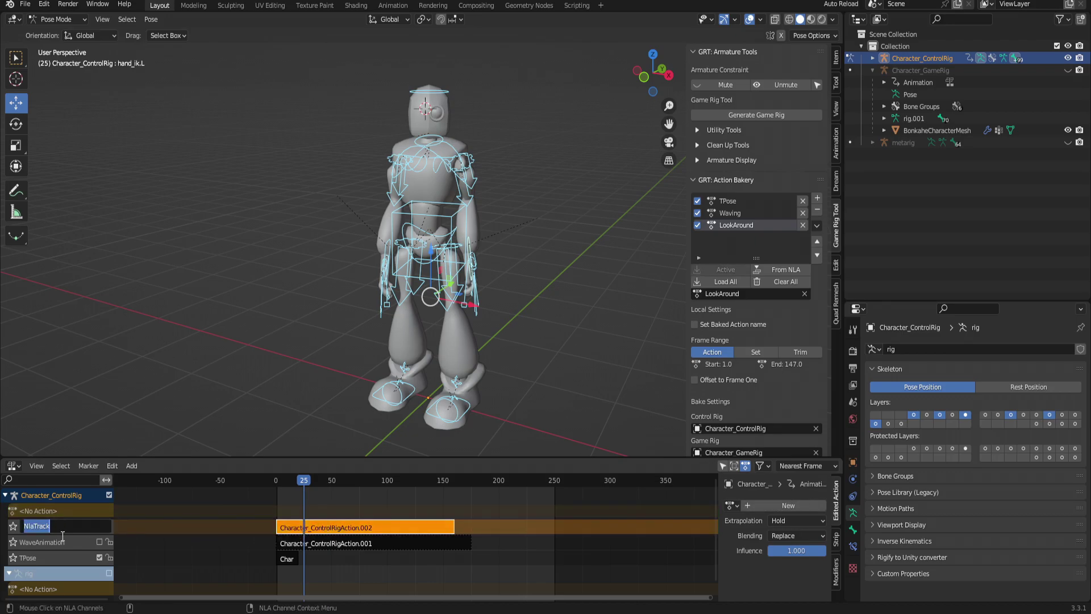
pyautogui.write('LookAround')
pyautogui.press('Return')
pyautogui.moveTo(309, 495)
pyautogui.mouseDown()
pyautogui.moveTo(428, 503)
pyautogui.moveTo(318, 503)
pyautogui.mouseUp()
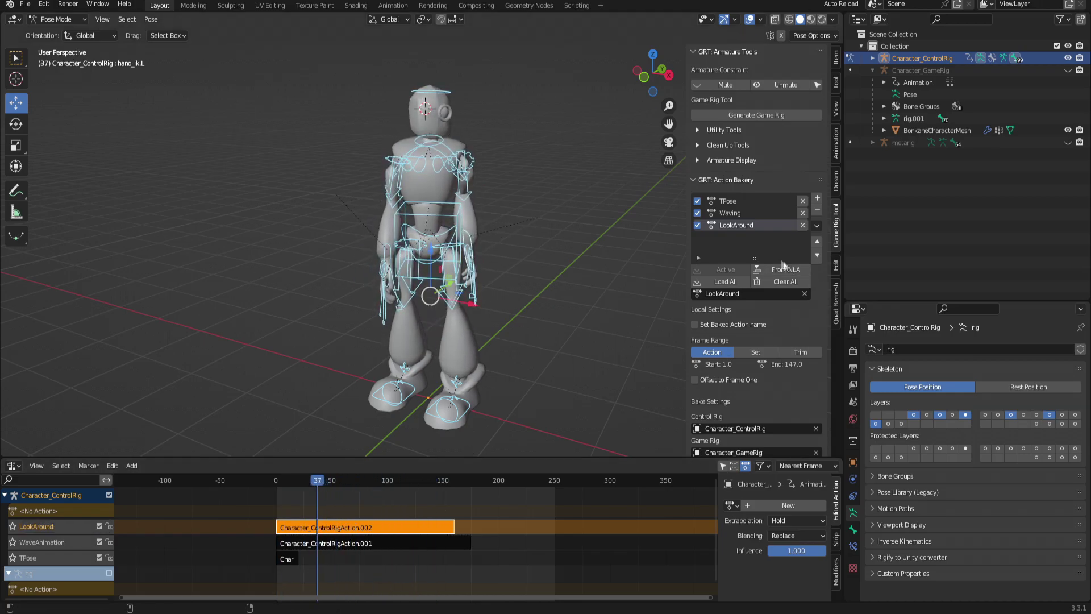
# Clear the Action Bakery list, reload it from NLA, and name the third entry LookAround
pyautogui.click(789, 280)
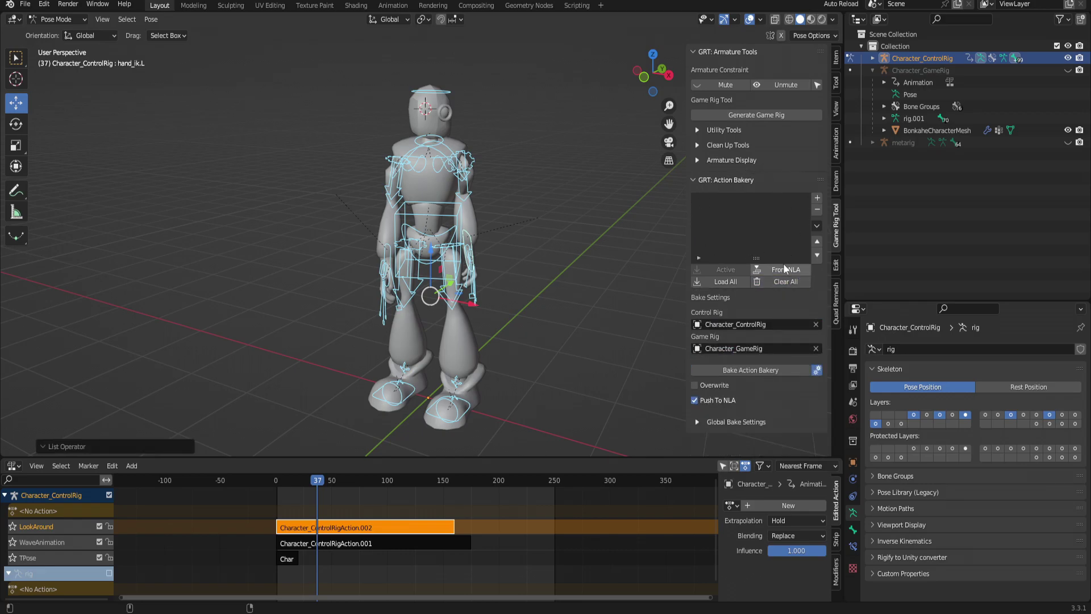
pyautogui.click(791, 270)
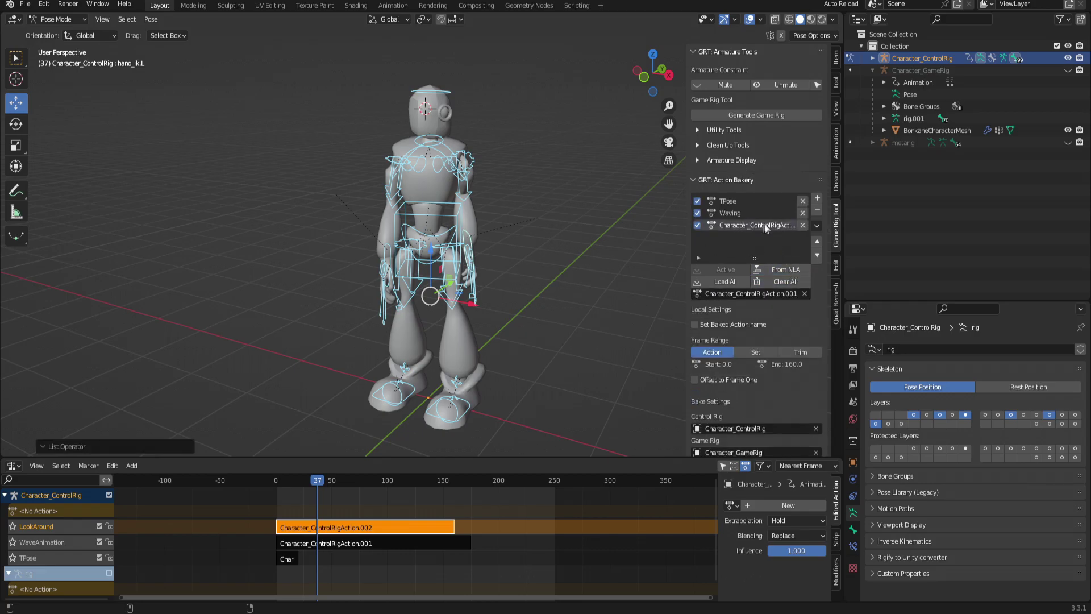
pyautogui.write('LookAround')
pyautogui.press('Return')
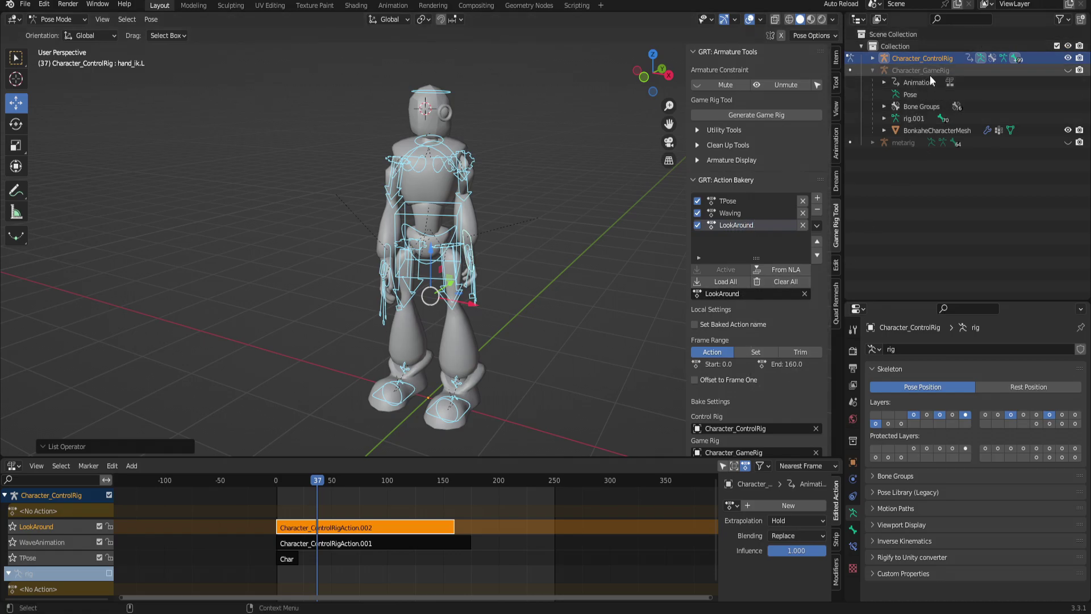
# Unhide Character_GameRig and check it in the viewport
pyautogui.click(1068, 70)
pyautogui.scroll(-4, 806, 305)
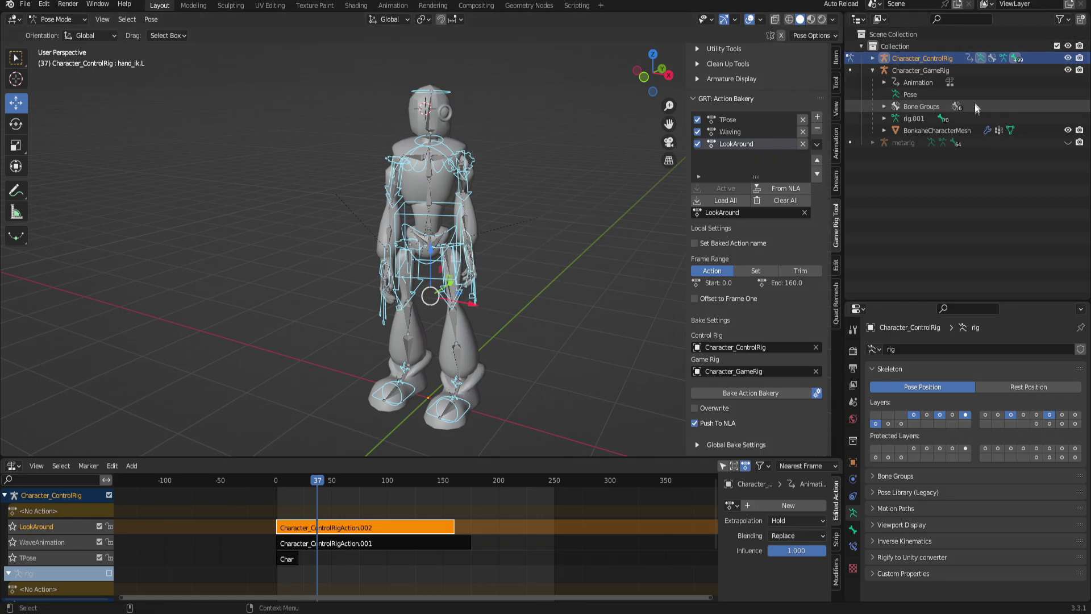
pyautogui.keyDown('shift'); pyautogui.moveTo(608, 193); pyautogui.dragTo(619, 200, button='middle'); pyautogui.keyUp('shift')
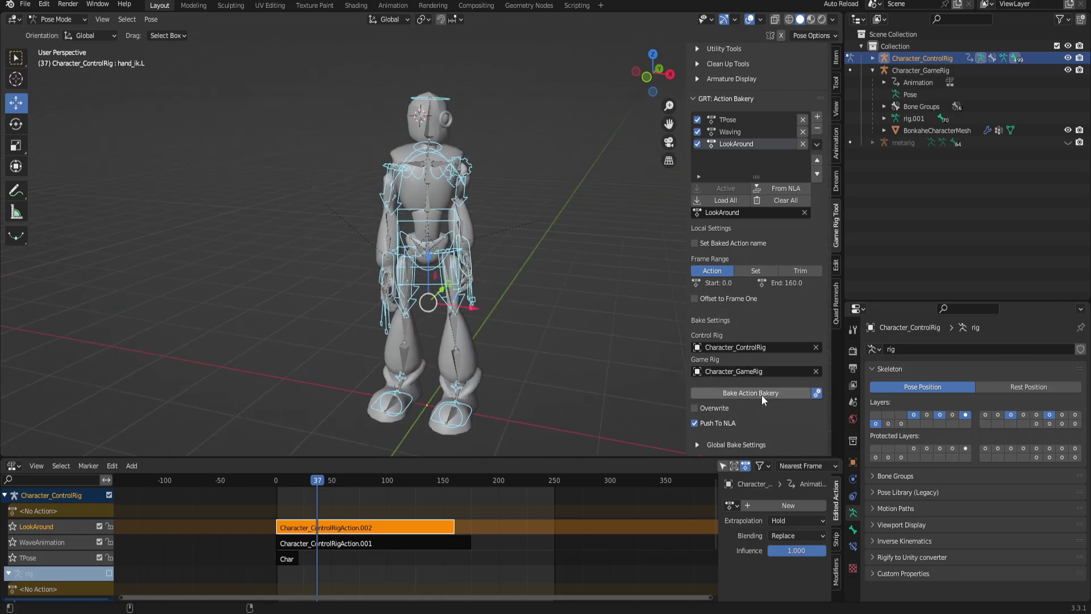
# Bake the action list onto the game rig and delete the leftover empty NLA track
pyautogui.click(761, 393)
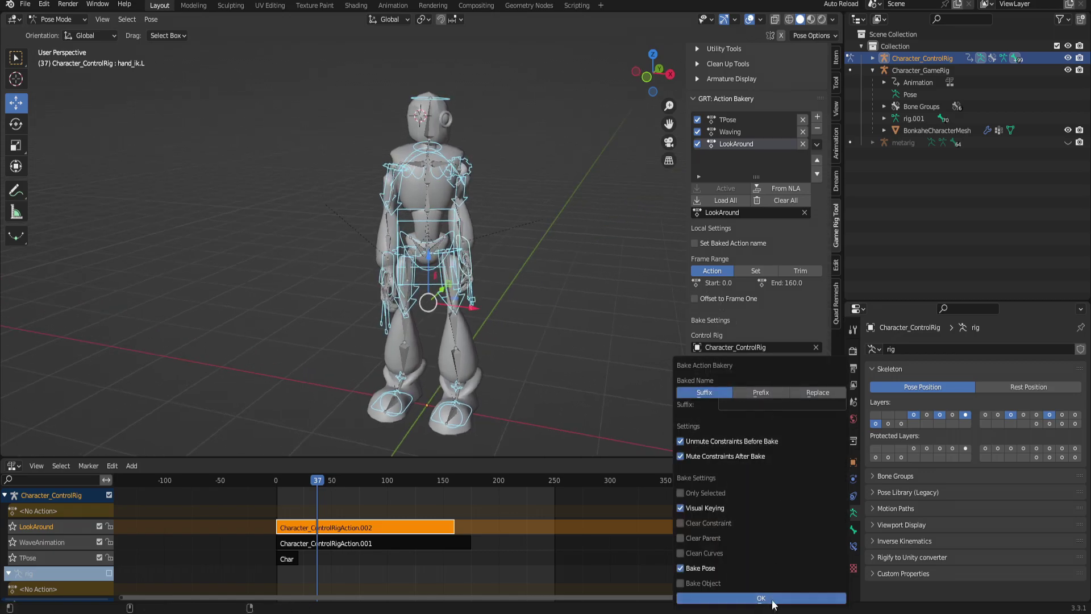
pyautogui.press('Return')
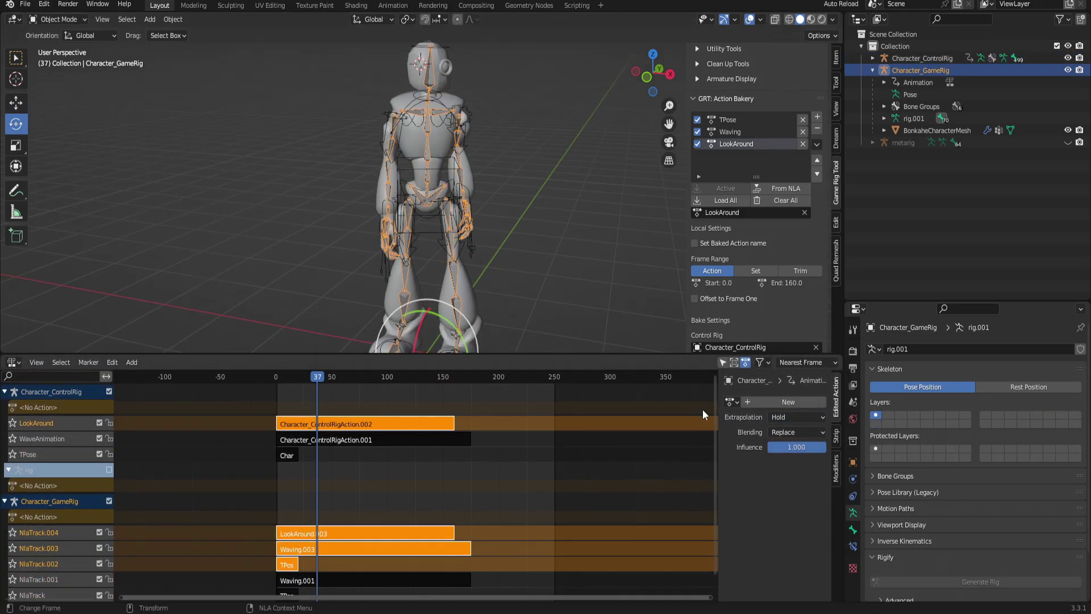
pyautogui.scroll(-5, 710, 423)
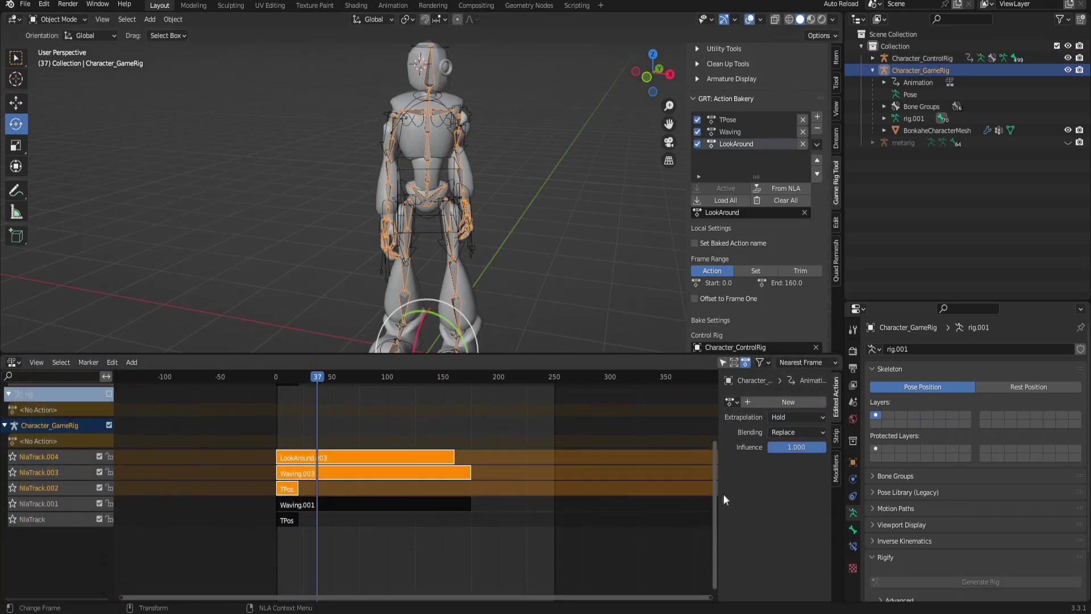
pyautogui.click(306, 505)
pyautogui.keyDown('shift'); pyautogui.click(289, 522); pyautogui.keyUp('shift')
pyautogui.rightClick(276, 518)
pyautogui.click(253, 518)
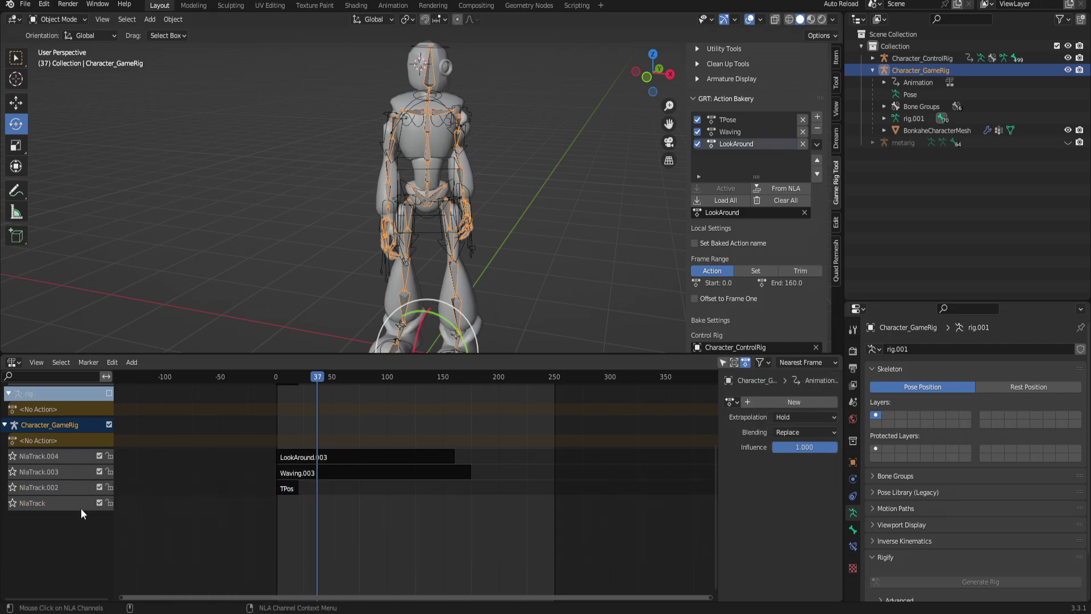
pyautogui.press('x')
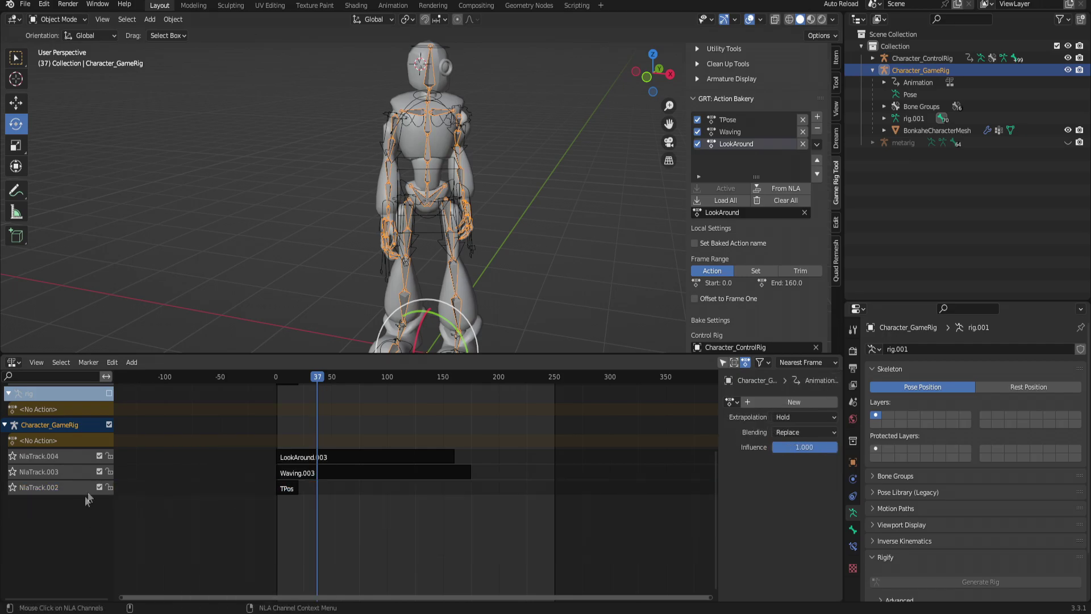
# Rename the baked NLA tracks to LookAround, WaveAnimation and TPose
pyautogui.doubleClick(60, 457)
pyautogui.scroll(3, 89, 456)
pyautogui.write('LookAround')
pyautogui.press('Return')
pyautogui.doubleClick(48, 547)
pyautogui.write('WaveAnimation')
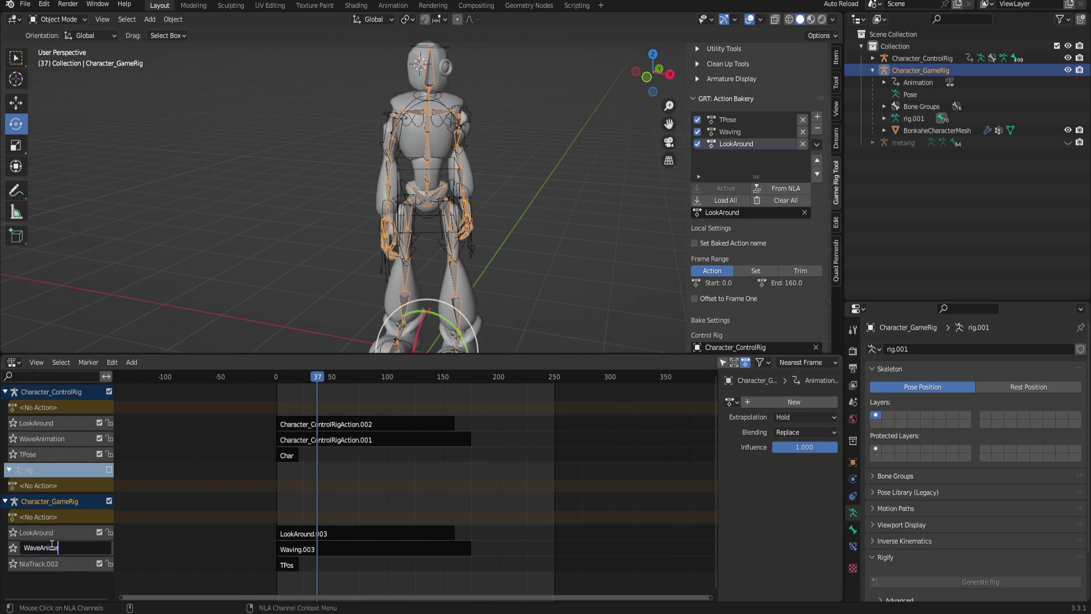
pyautogui.press('Return')
pyautogui.doubleClick(36, 563)
pyautogui.write('TPose')
pyautogui.press('Return')
# Rename the Waving.003 strip to Waving
pyautogui.click(311, 549)
pyautogui.press('Tab')
pyautogui.press('Tab')
pyautogui.rightClick(310, 551)
pyautogui.click(260, 507)
pyautogui.press('End')
pyautogui.press('BackSpace')
pyautogui.press('BackSpace')
pyautogui.press('BackSpace')
pyautogui.press('BackSpace')
pyautogui.press('Return')
# Rename the LookAround.003 strip to LookAround
pyautogui.click(353, 533)
pyautogui.rightClick(341, 534)
pyautogui.click(269, 507)
pyautogui.press('End')
pyautogui.press('BackSpace')
pyautogui.press('BackSpace')
pyautogui.press('BackSpace')
pyautogui.press('BackSpace')
pyautogui.press('Return')
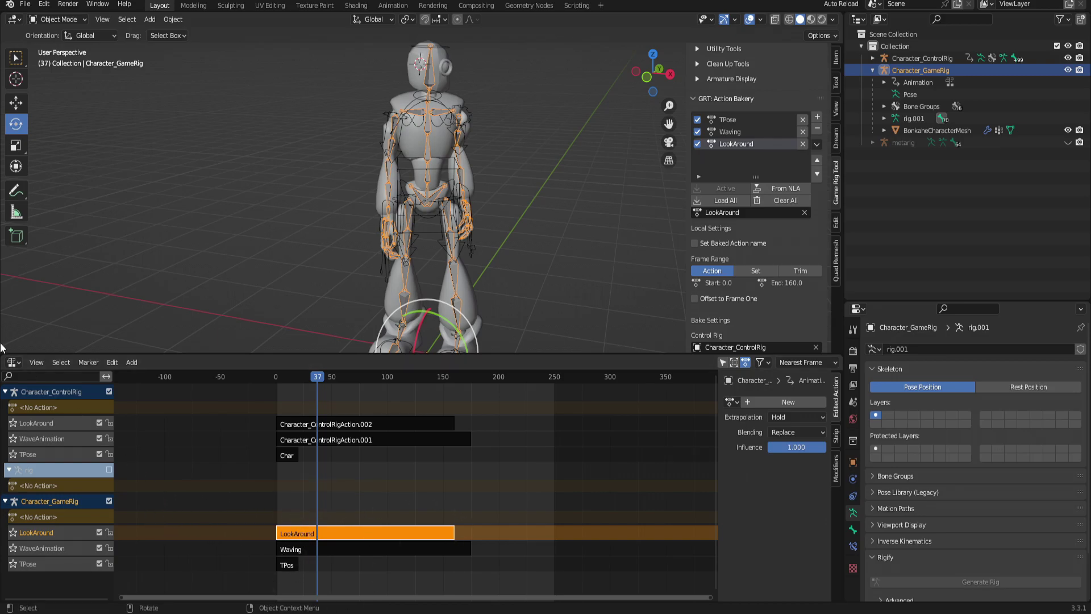
# Hide Character_ControlRig and select the character mesh plus Character_GameRig
pyautogui.click(1068, 58)
pyautogui.moveTo(327, 378); pyautogui.dragTo(285, 376)
pyautogui.click(435, 138)
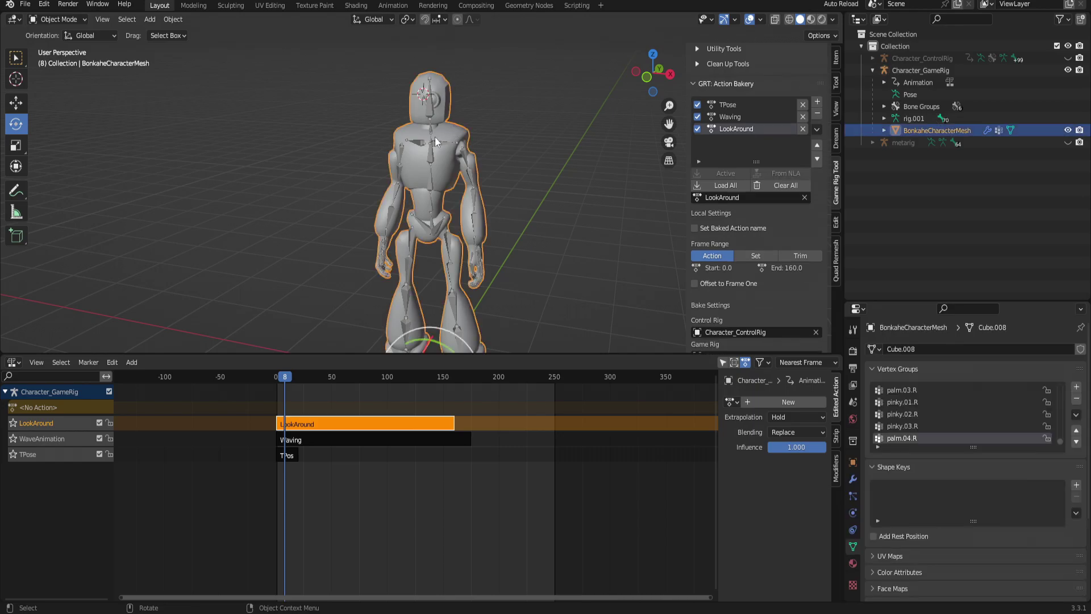
pyautogui.keyDown('shift'); pyautogui.click(435, 143); pyautogui.keyUp('shift')
# Export the selection as glTF 2.0 with a saved preset, overwriting CharacterBase.gltf
pyautogui.click(25, 5)
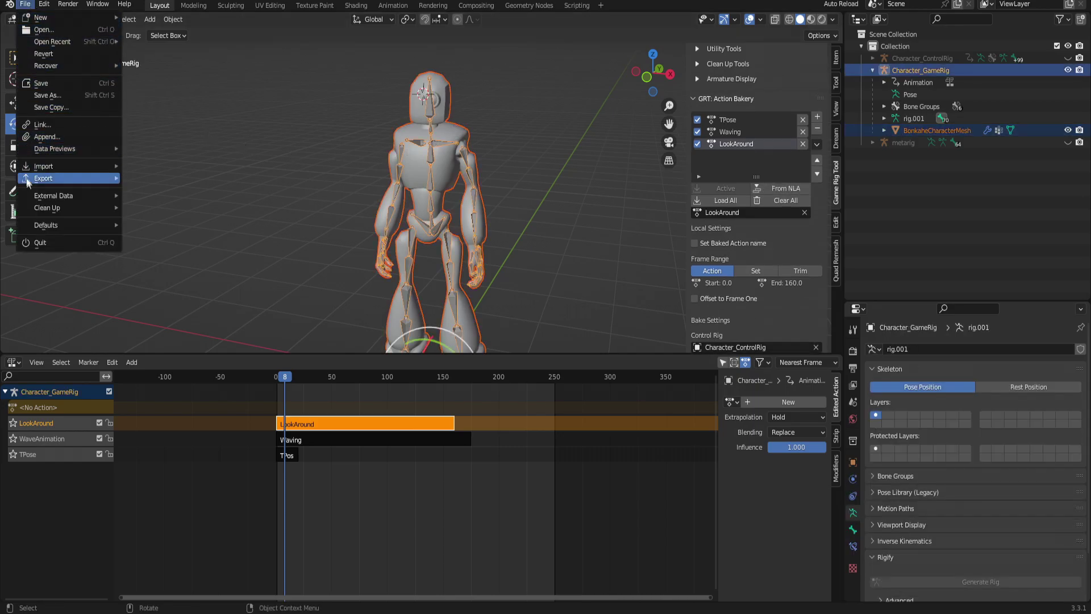
pyautogui.moveTo(26, 180)
pyautogui.click(182, 328)
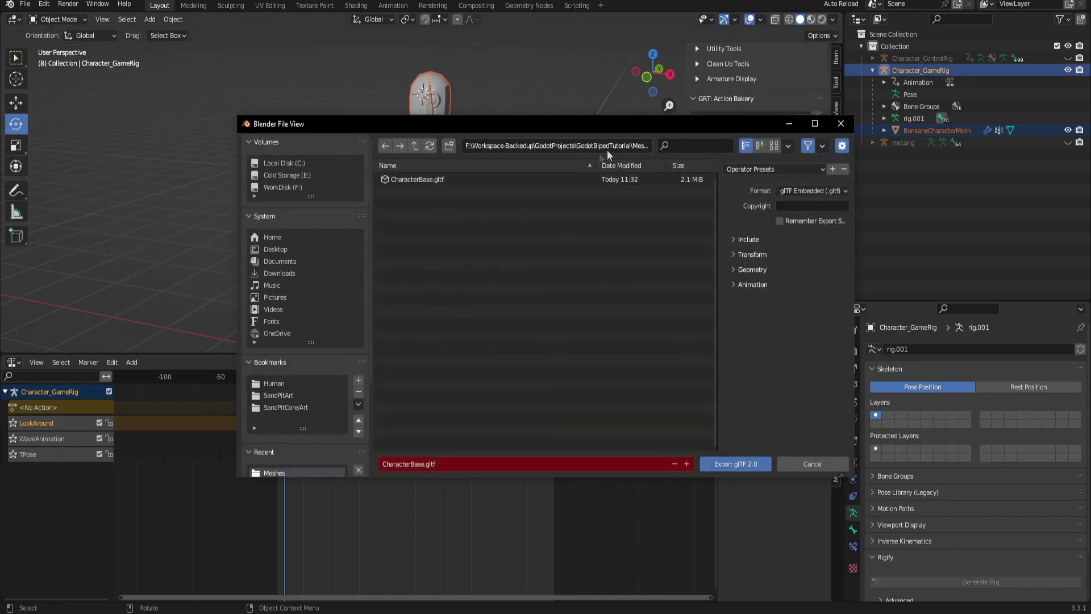
pyautogui.click(767, 169)
pyautogui.click(772, 203)
pyautogui.click(760, 238)
pyautogui.click(759, 392)
pyautogui.click(749, 379)
pyautogui.click(746, 393)
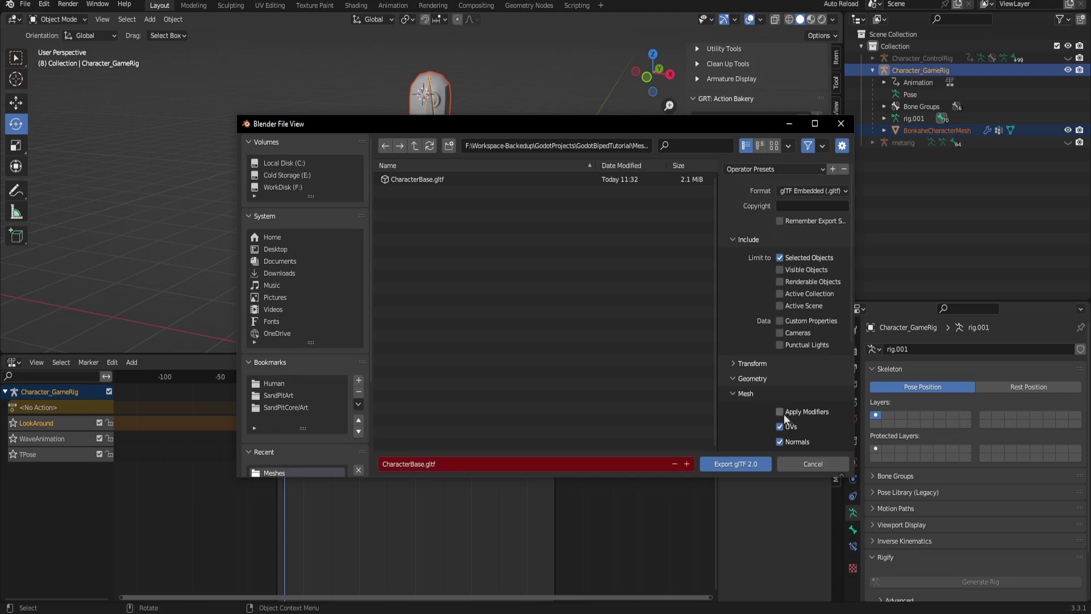
pyautogui.click(400, 178)
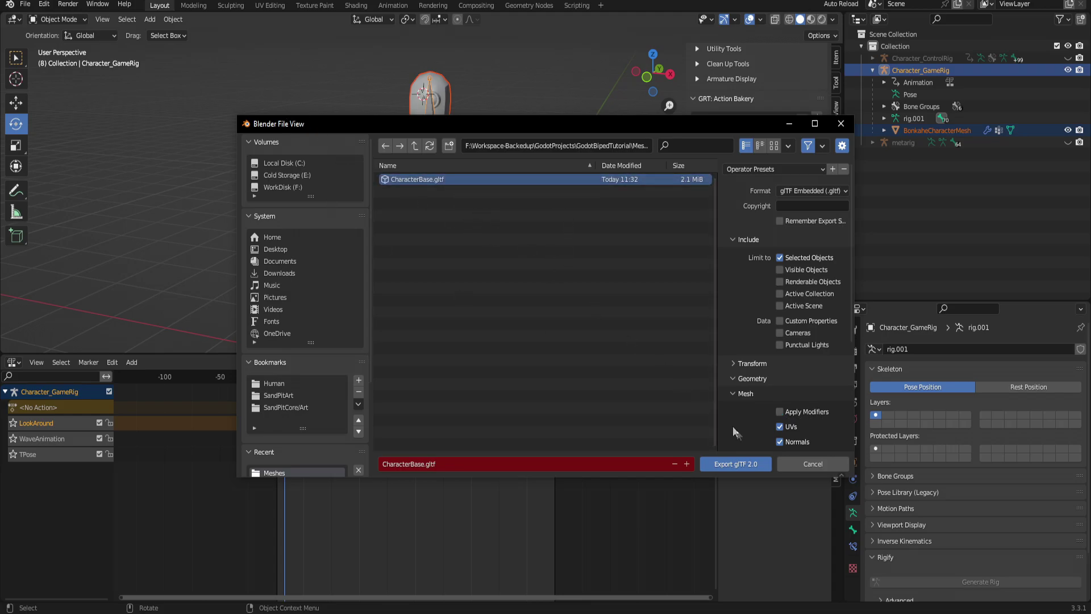
pyautogui.click(740, 462)
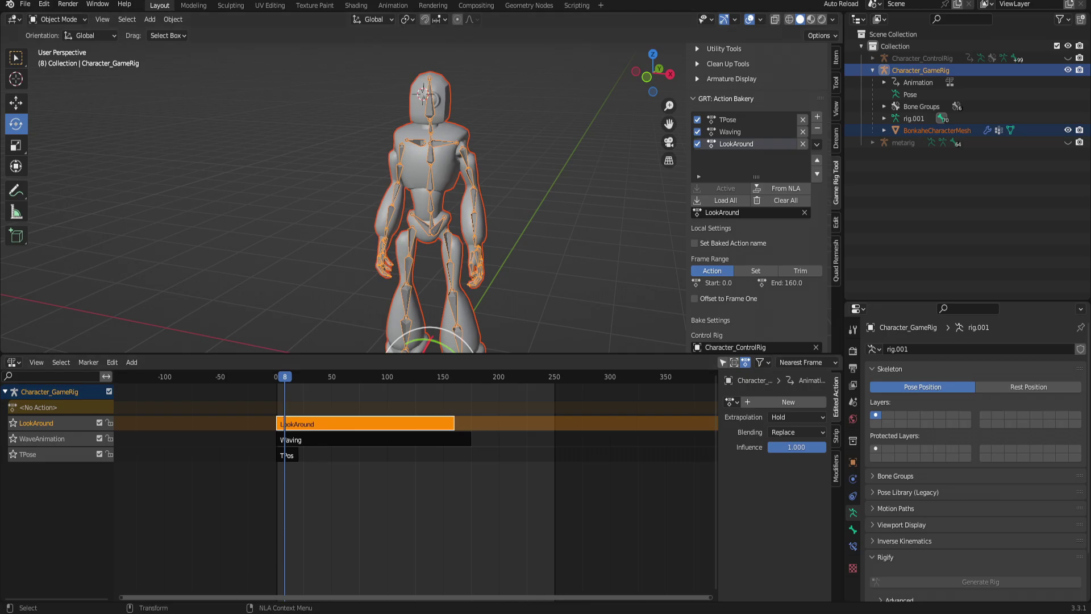
pyautogui.hotkey('alt', 'Tab')
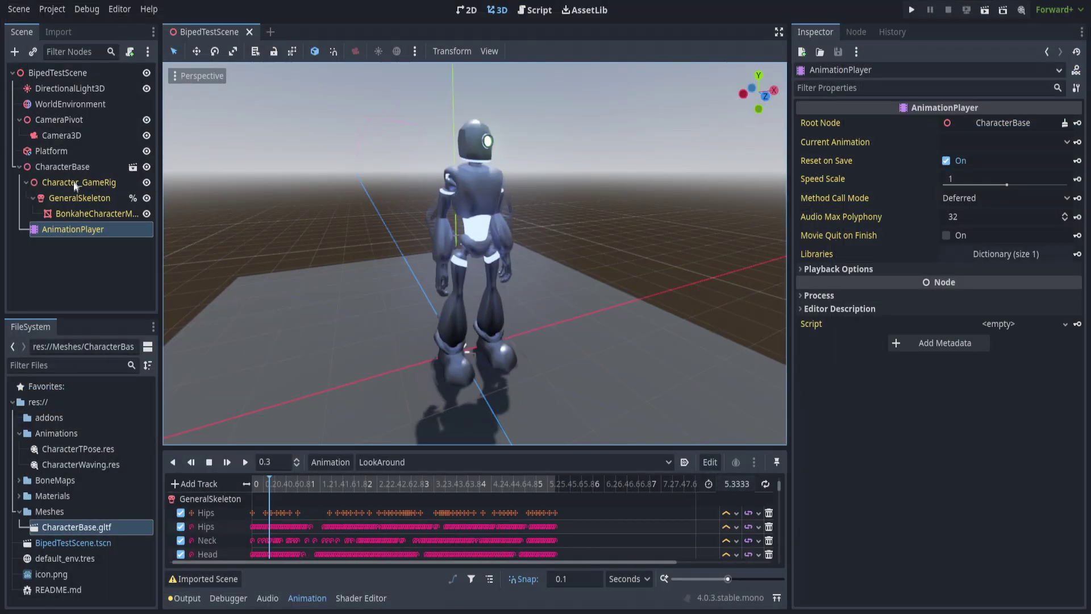
# Replace the old CharacterBase node with the re-exported CharacterBase.gltf in the scene
pyautogui.click(80, 165)
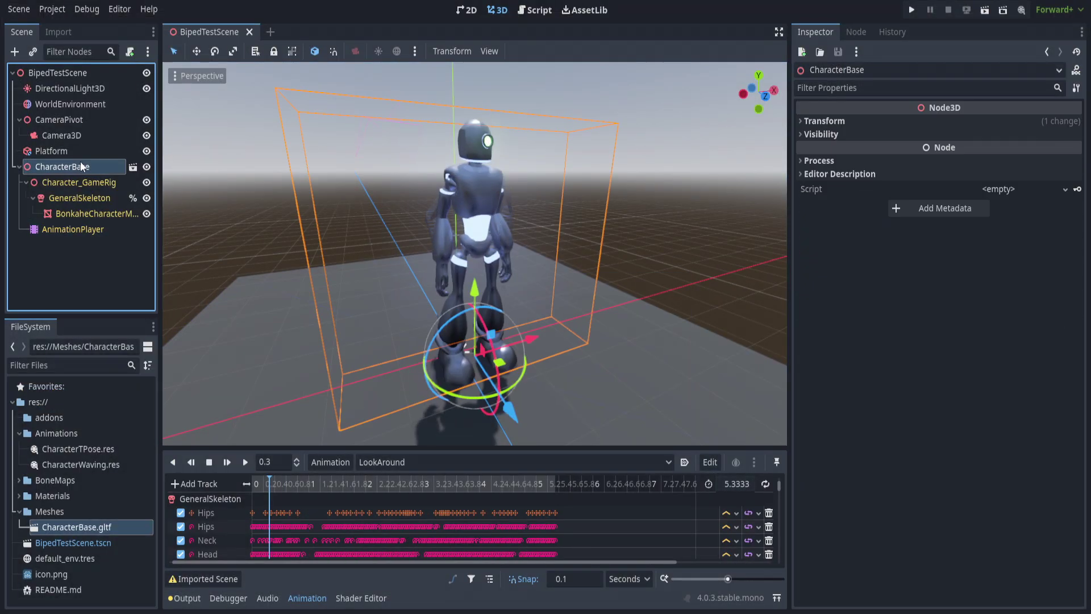
pyautogui.press('Delete')
pyautogui.press('Return')
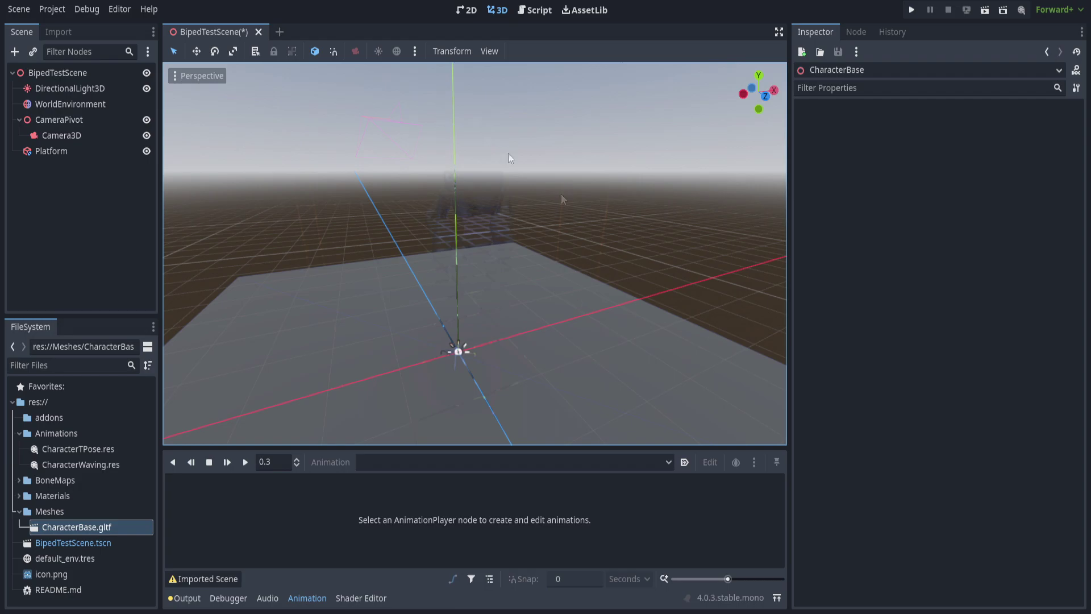
pyautogui.moveTo(74, 528); pyautogui.dragTo(468, 336)
pyautogui.moveTo(539, 223); pyautogui.dragTo(494, 210, button='middle')
# Enable Editable Children on the new CharacterBase node
pyautogui.click(61, 155)
pyautogui.click(63, 167)
pyautogui.rightClick(63, 169)
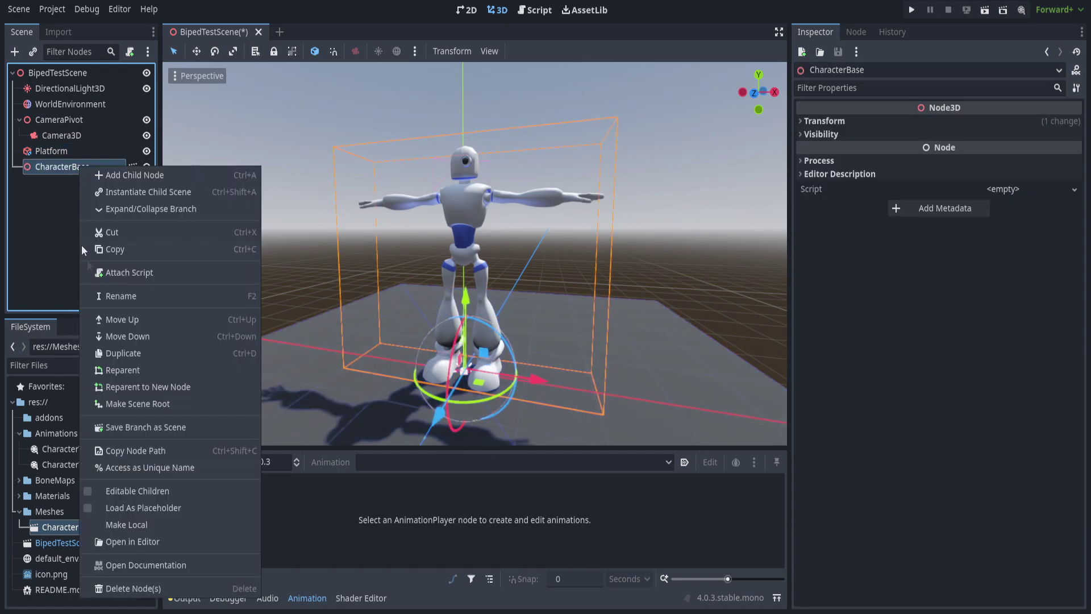
pyautogui.click(137, 490)
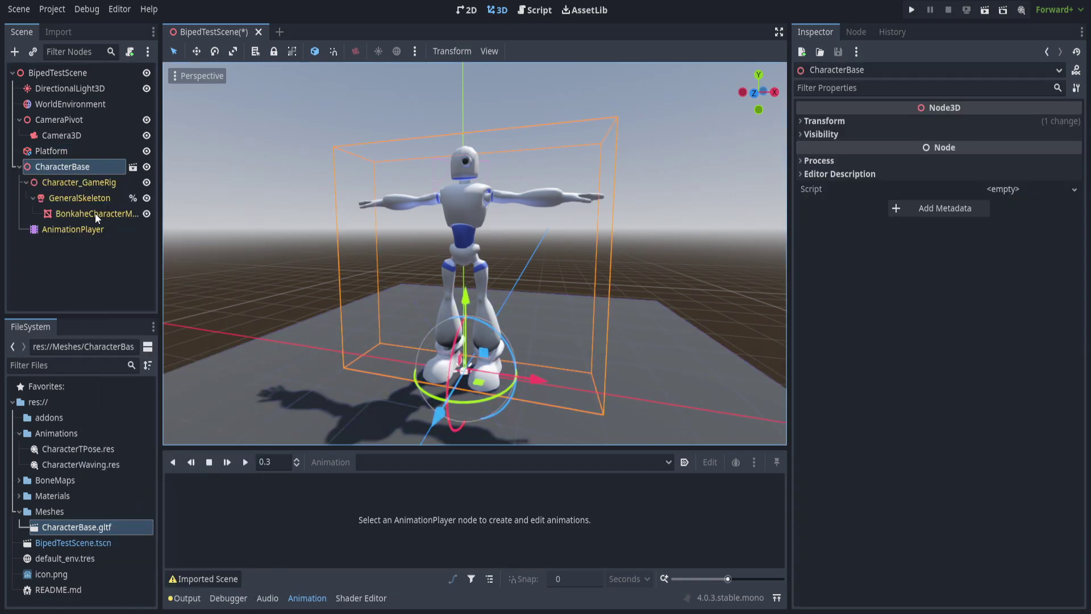
# Quick-load dark, light-blue and glowing white materials into the mesh's override slots 0–2
pyautogui.click(94, 213)
pyautogui.click(989, 172)
pyautogui.click(1074, 187)
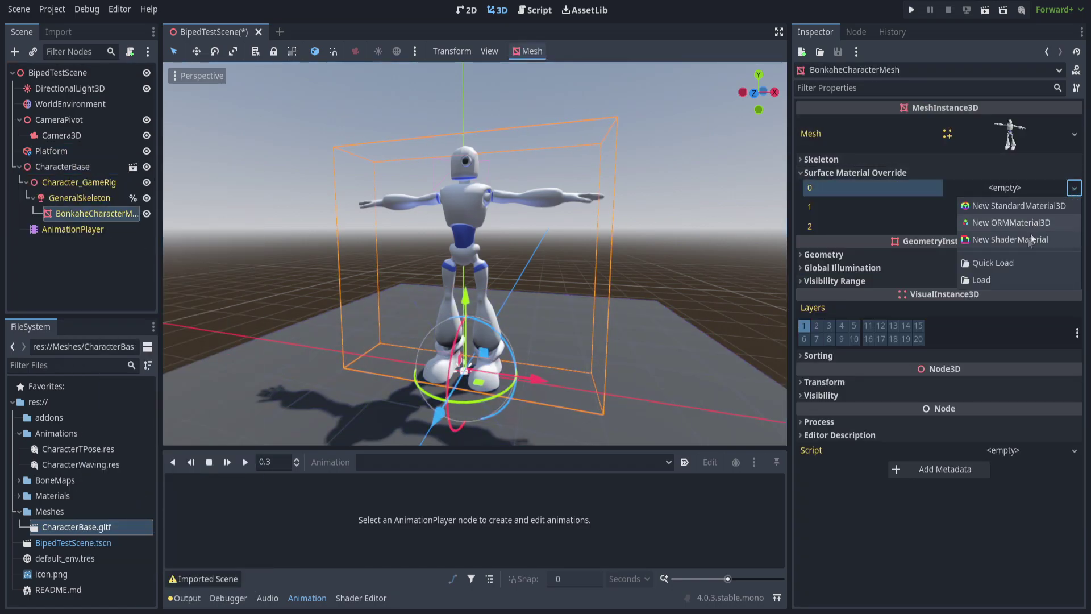
pyautogui.click(975, 263)
pyautogui.doubleClick(483, 244)
pyautogui.click(1074, 228)
pyautogui.click(1052, 301)
pyautogui.doubleClick(504, 279)
pyautogui.click(1074, 270)
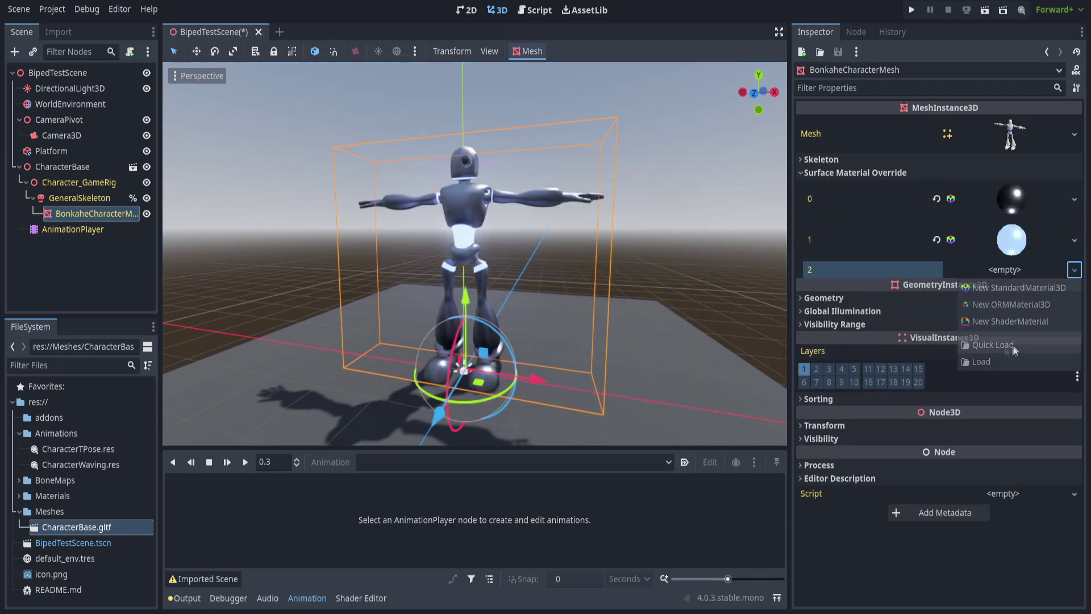
pyautogui.click(1014, 345)
pyautogui.doubleClick(500, 262)
# Check LookAround in the AnimationPlayer, then open CharacterBase.gltf's import settings on WaveAnimation
pyautogui.click(73, 229)
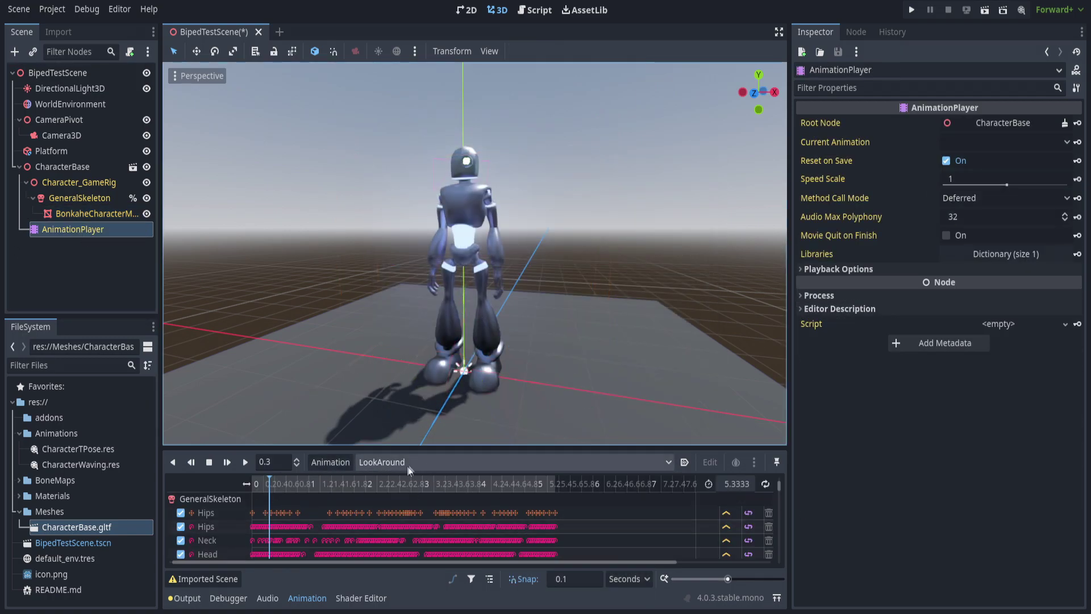
pyautogui.click(766, 484)
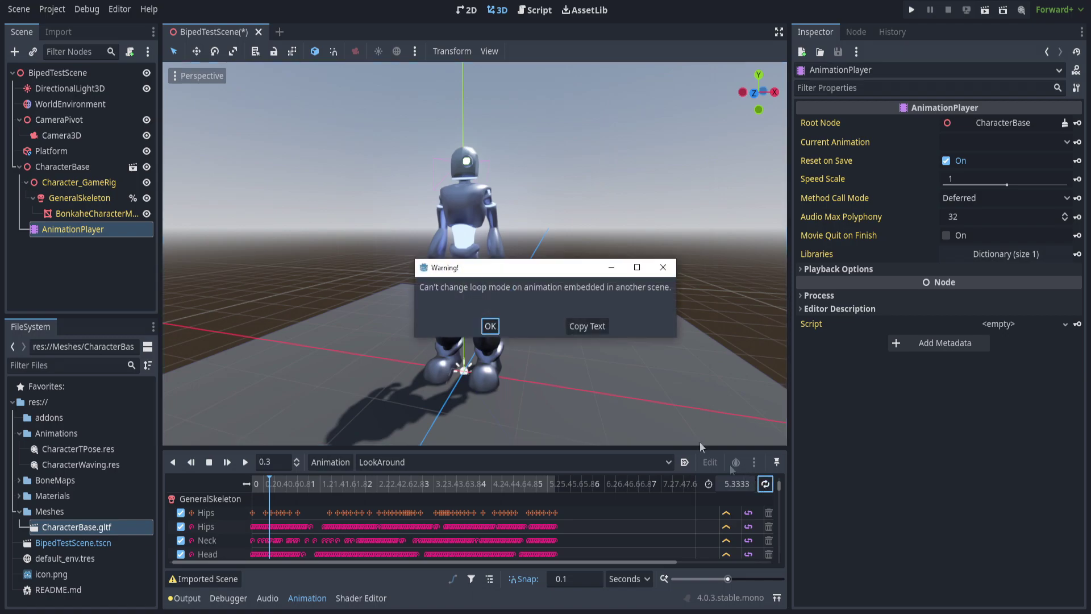
pyautogui.click(489, 325)
pyautogui.doubleClick(96, 526)
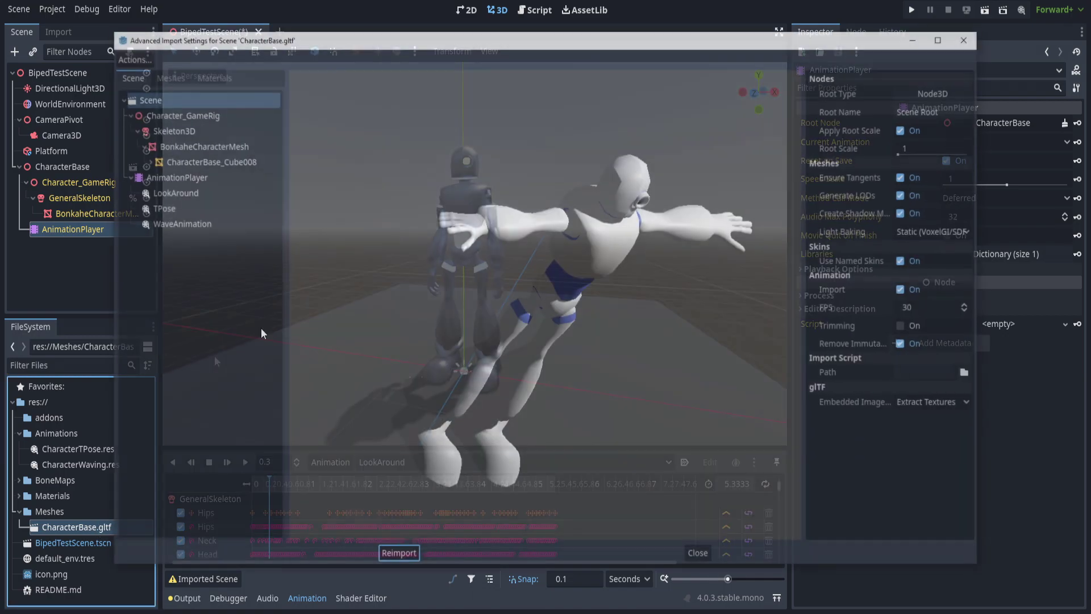
pyautogui.click(177, 222)
# Save WaveAnimation to a file in res://Animations based on CharacterWaving.res
pyautogui.click(916, 122)
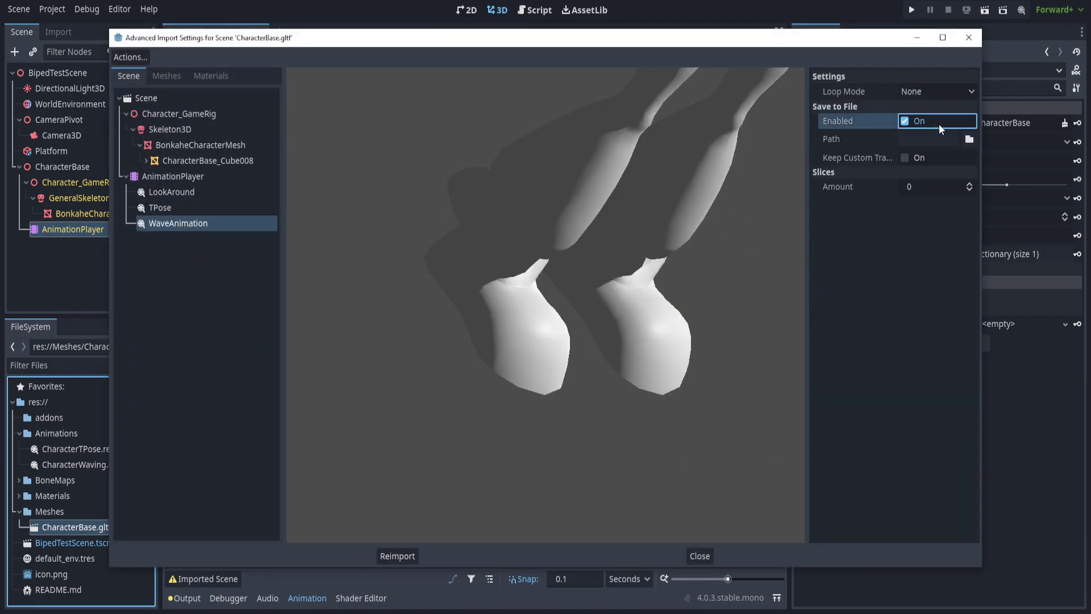
pyautogui.click(969, 139)
pyautogui.doubleClick(424, 163)
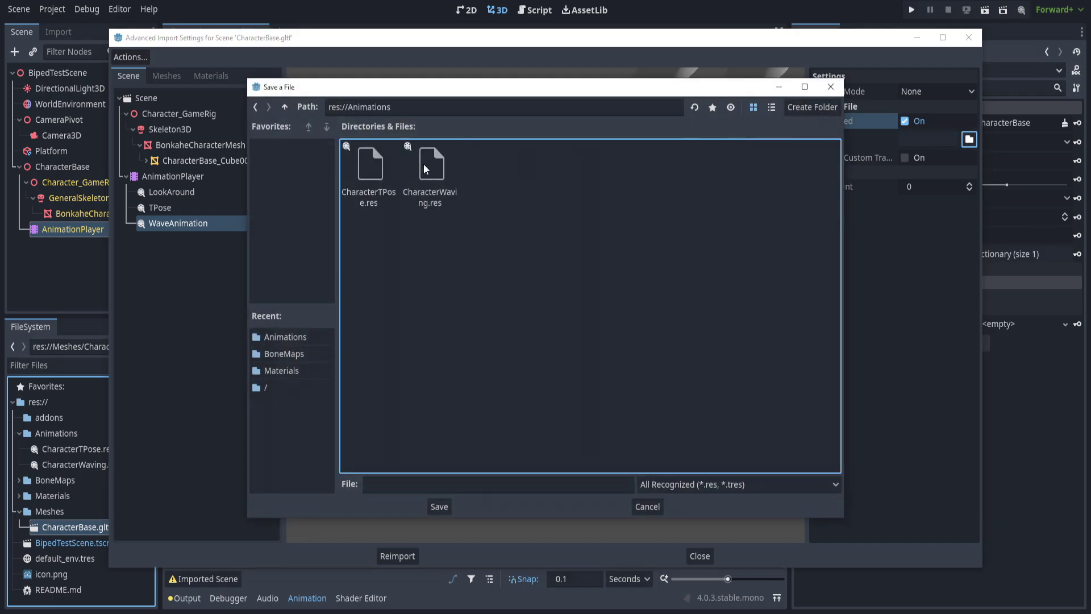
pyautogui.click(440, 173)
pyautogui.moveTo(434, 486); pyautogui.dragTo(410, 488)
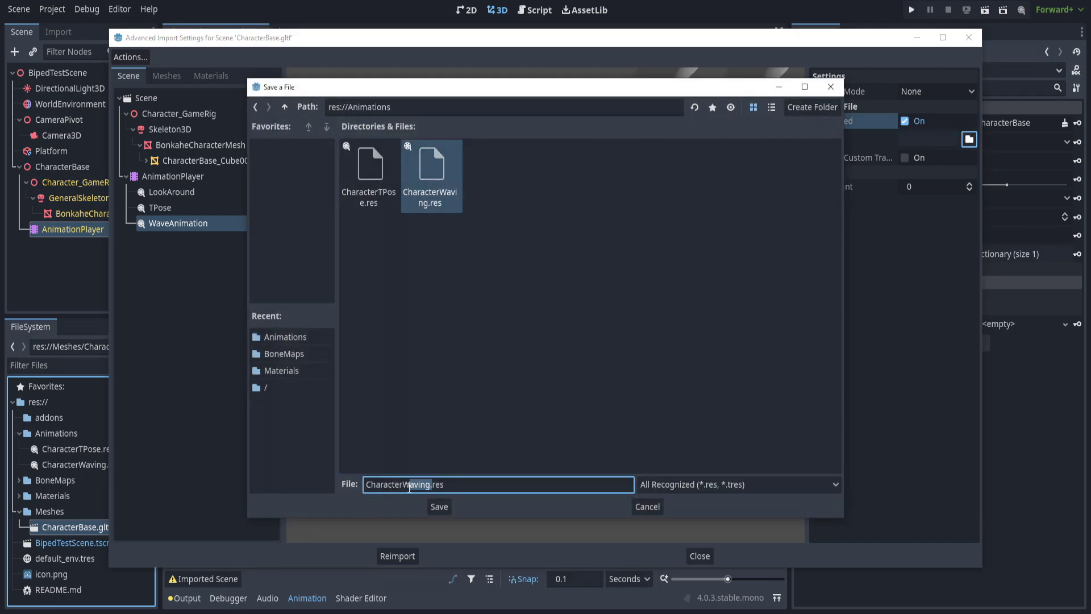
pyautogui.press('BackSpace')
pyautogui.press('Return')
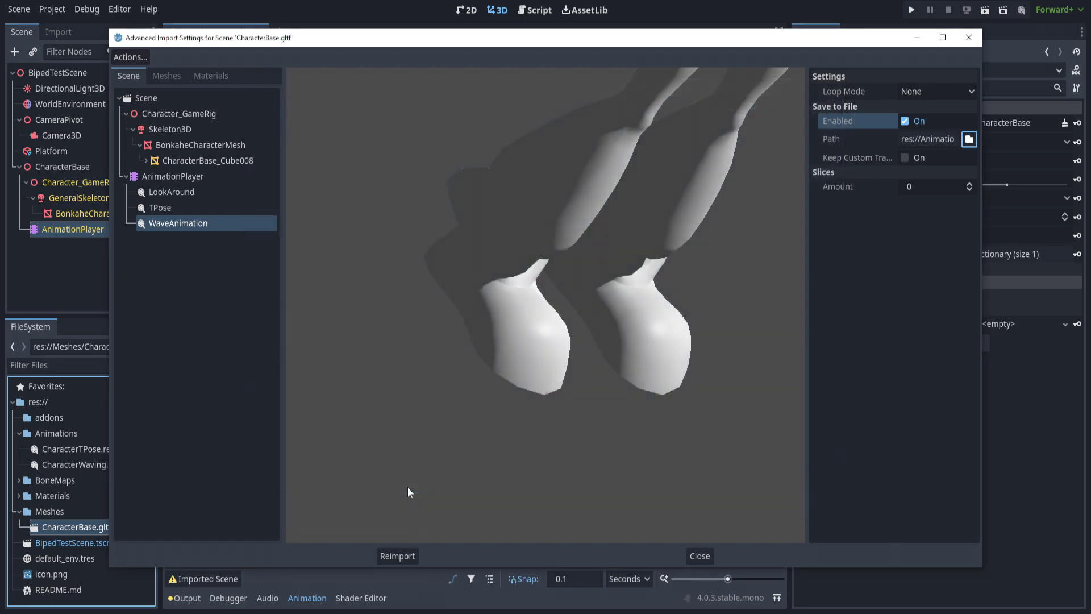
# Save TPose to res://Animations/CharacterTPose.res, overwriting the existing file
pyautogui.click(202, 208)
pyautogui.click(222, 195)
pyautogui.click(202, 209)
pyautogui.click(924, 121)
pyautogui.click(969, 139)
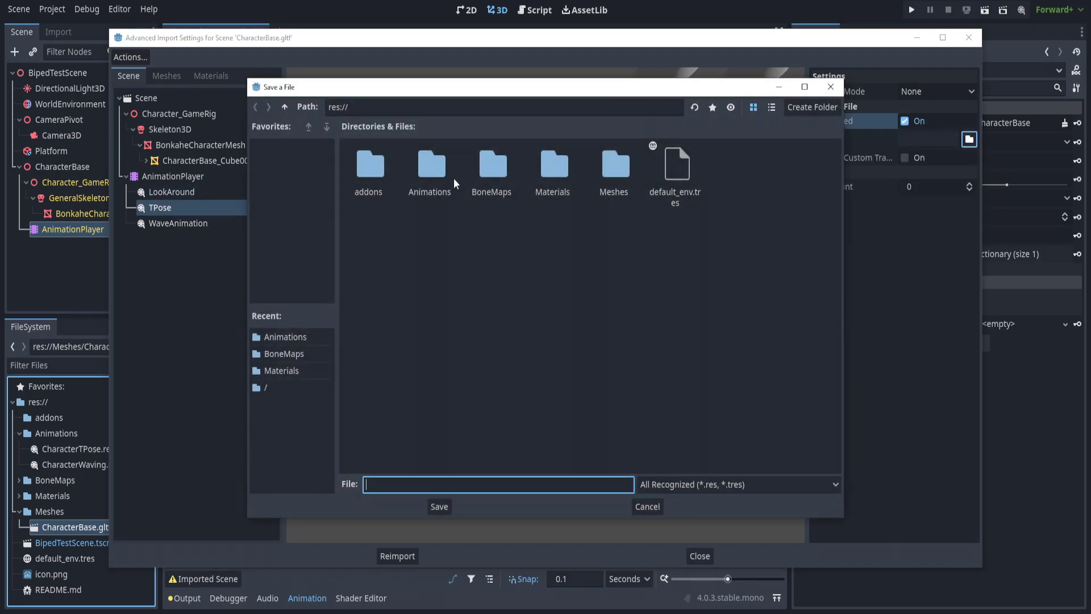
pyautogui.doubleClick(440, 178)
pyautogui.doubleClick(387, 162)
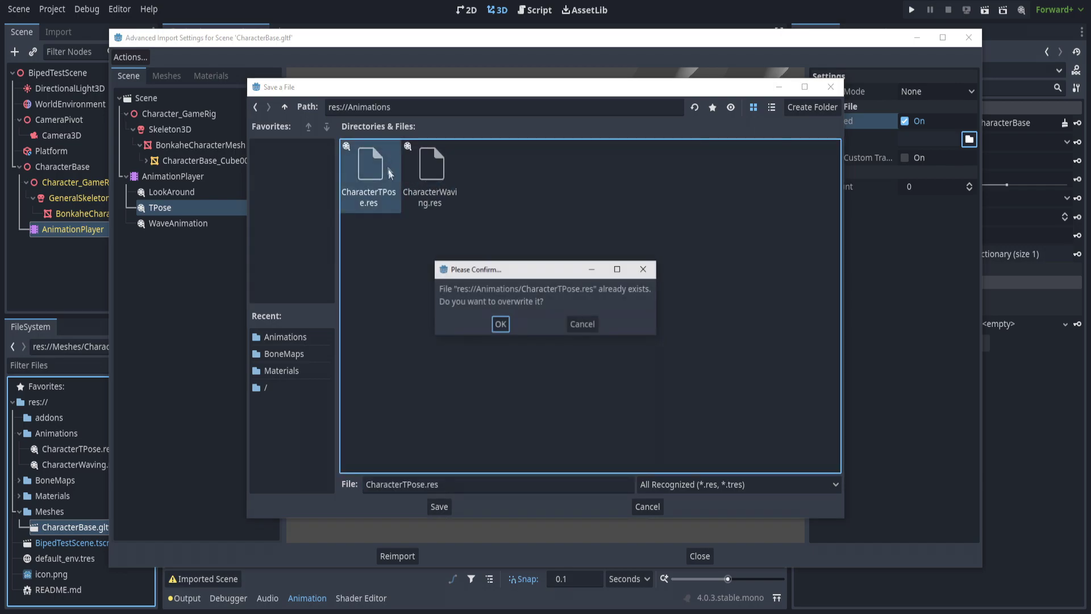
pyautogui.click(509, 333)
# Save LookAround to a file in res://Animations, then reimport CharacterBase.gltf
pyautogui.click(227, 192)
pyautogui.click(912, 123)
pyautogui.click(969, 139)
pyautogui.doubleClick(435, 187)
pyautogui.click(438, 172)
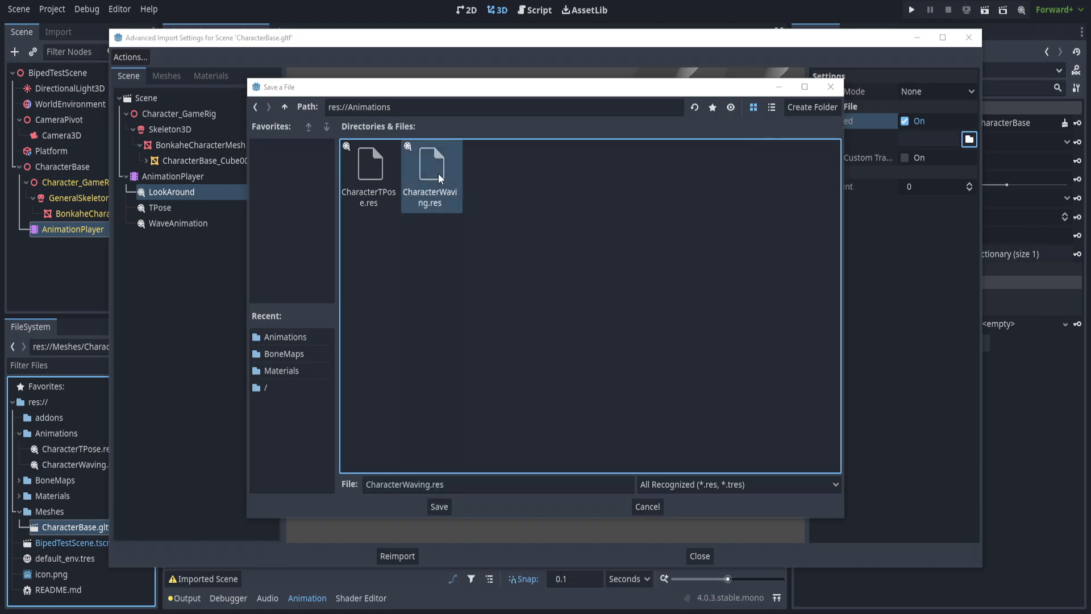
pyautogui.doubleClick(438, 173)
pyautogui.click(496, 325)
pyautogui.click(407, 560)
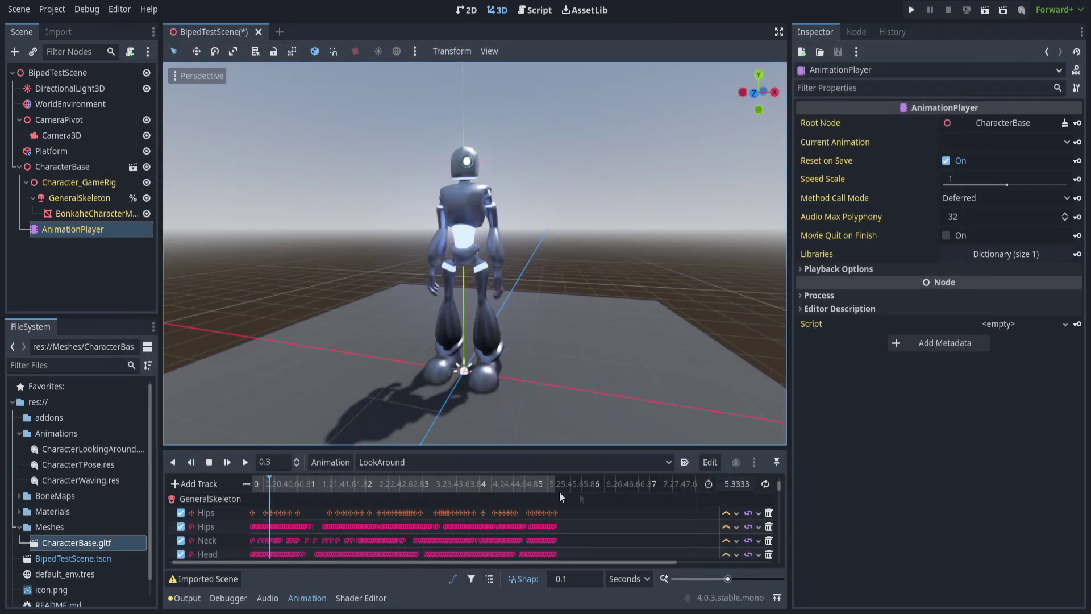
# Set LookAround to loop and play it while orbiting around the robot
pyautogui.click(766, 483)
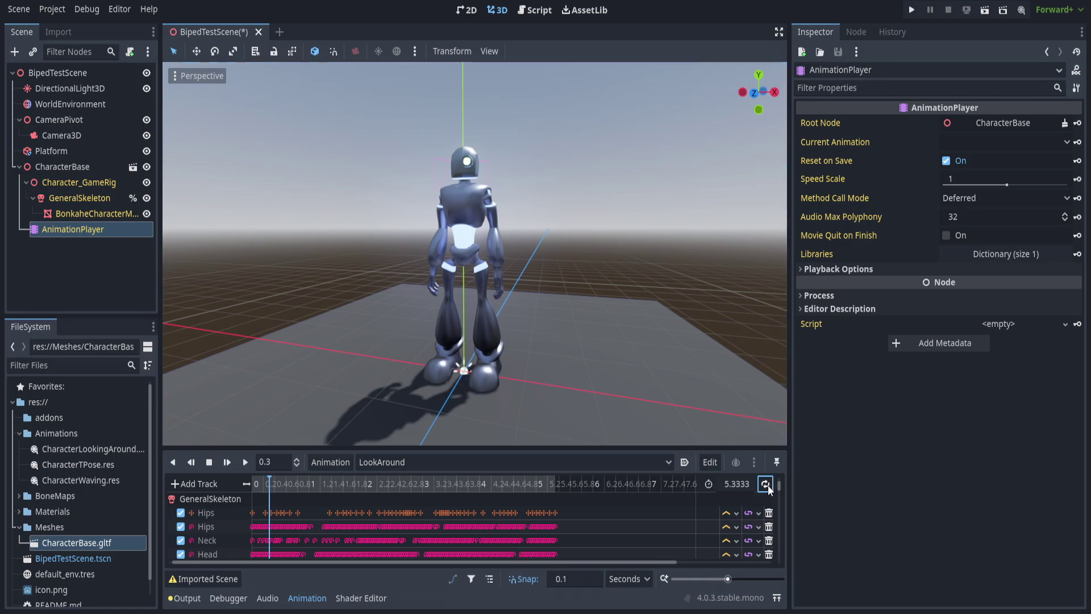
pyautogui.moveTo(274, 478); pyautogui.dragTo(389, 481)
pyautogui.click(245, 462)
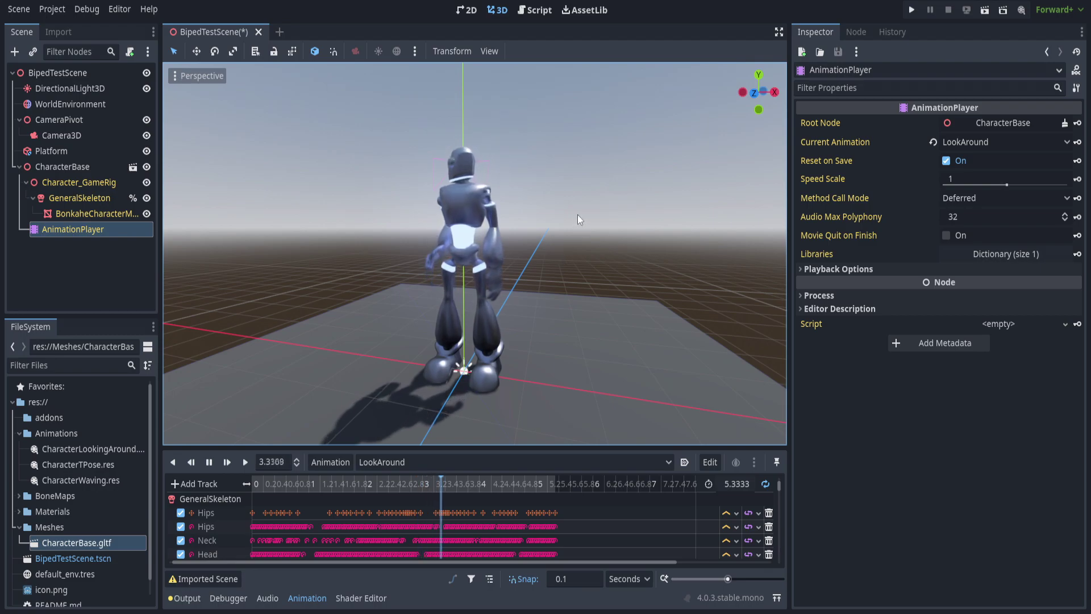
pyautogui.moveTo(573, 263); pyautogui.dragTo(514, 272, button='middle')
pyautogui.scroll(4, 517, 243)
pyautogui.moveTo(631, 284); pyautogui.dragTo(238, 336, button='middle')
# Stop playback and drag the LookAround playhead back to time 0
pyautogui.click(209, 462)
pyautogui.moveTo(383, 482); pyautogui.dragTo(255, 483)
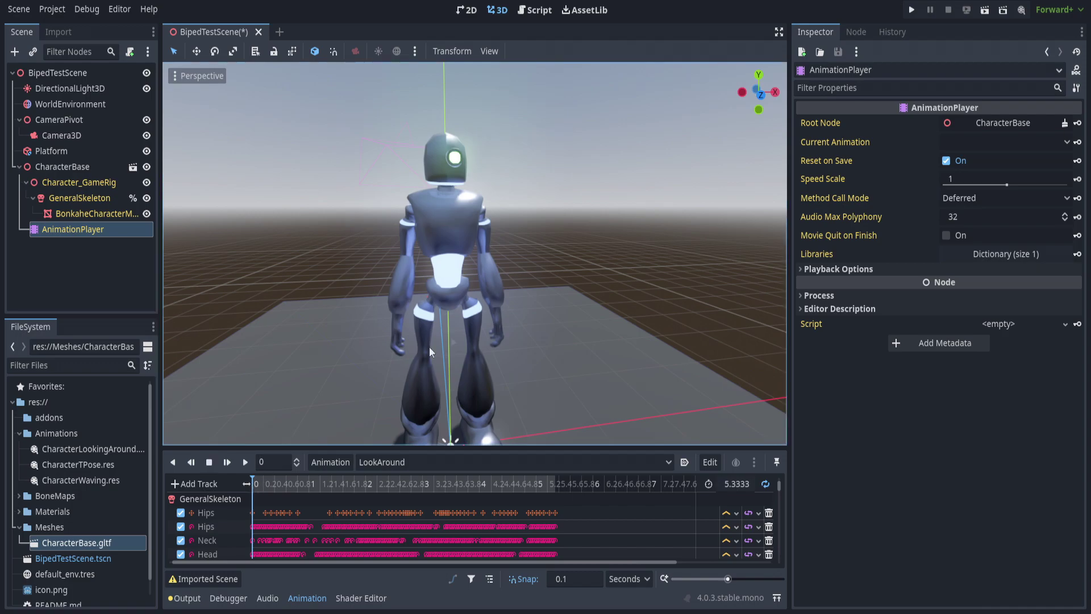
pyautogui.keyDown('shift'); pyautogui.moveTo(429, 346); pyautogui.dragTo(570, 271, button='middle'); pyautogui.keyUp('shift')
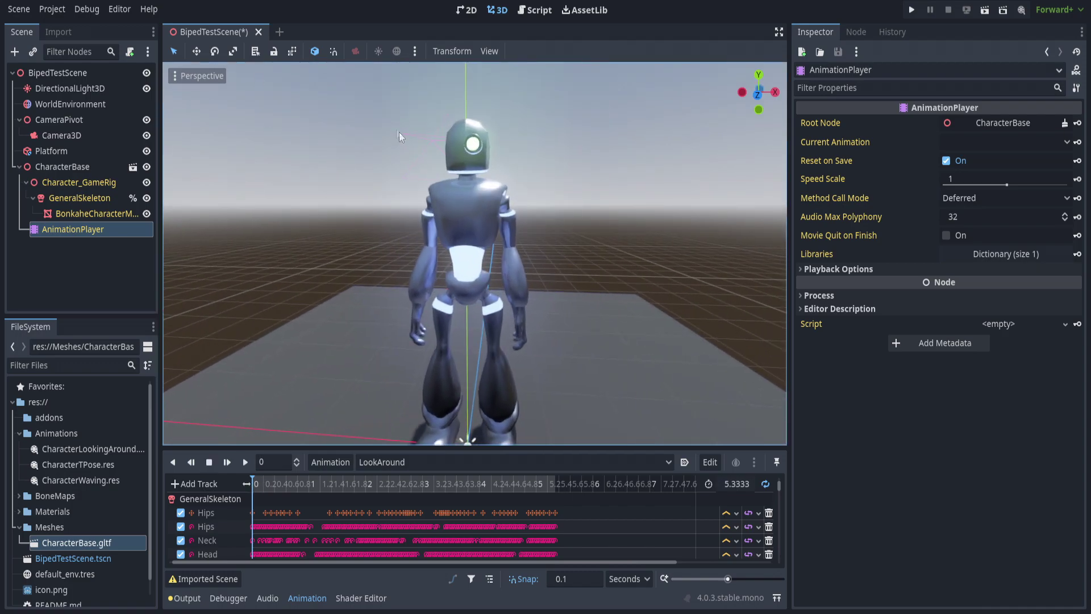
pyautogui.moveTo(524, 222); pyautogui.dragTo(369, 113, button='middle')
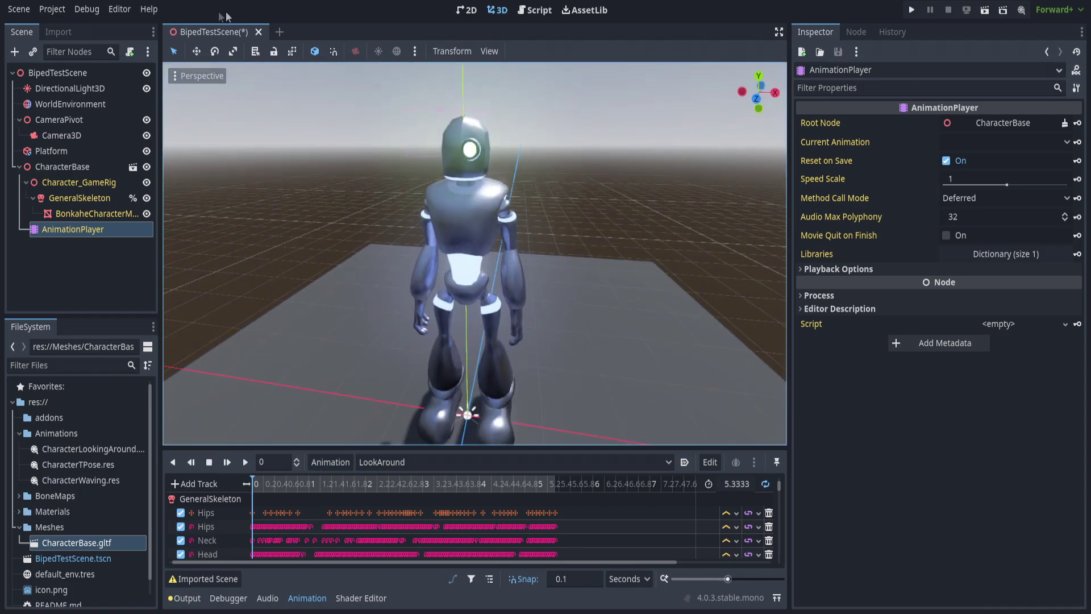
pyautogui.click(125, 12)
# Reset the FBX2glTF Path setting, save the scene, and pick FBX2glTF-windows-x86_64.exe
pyautogui.click(139, 29)
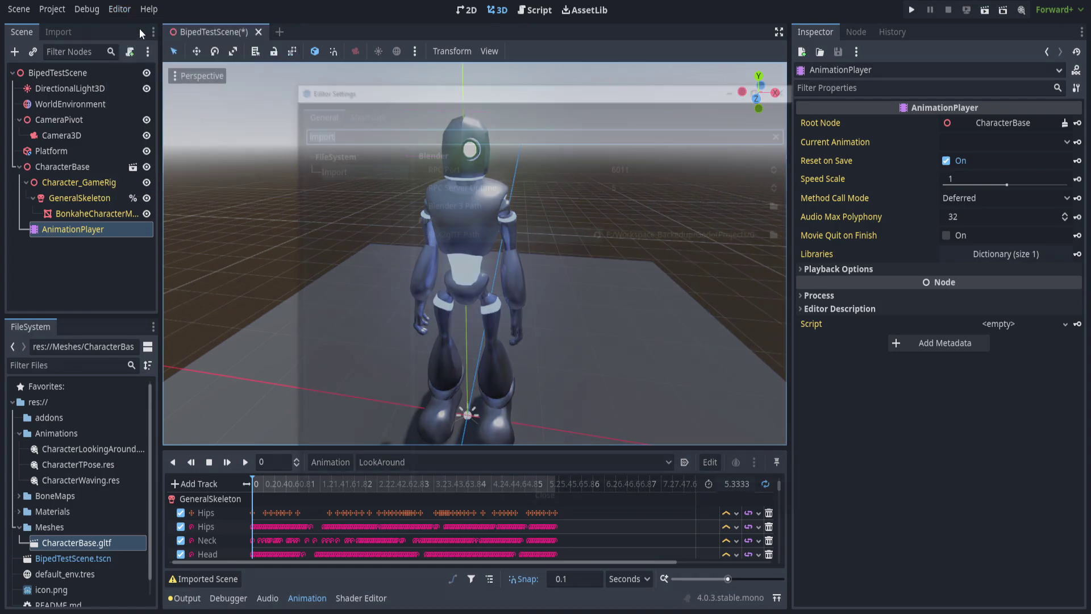
pyautogui.click(599, 233)
pyautogui.hotkey('ctrl', 's')
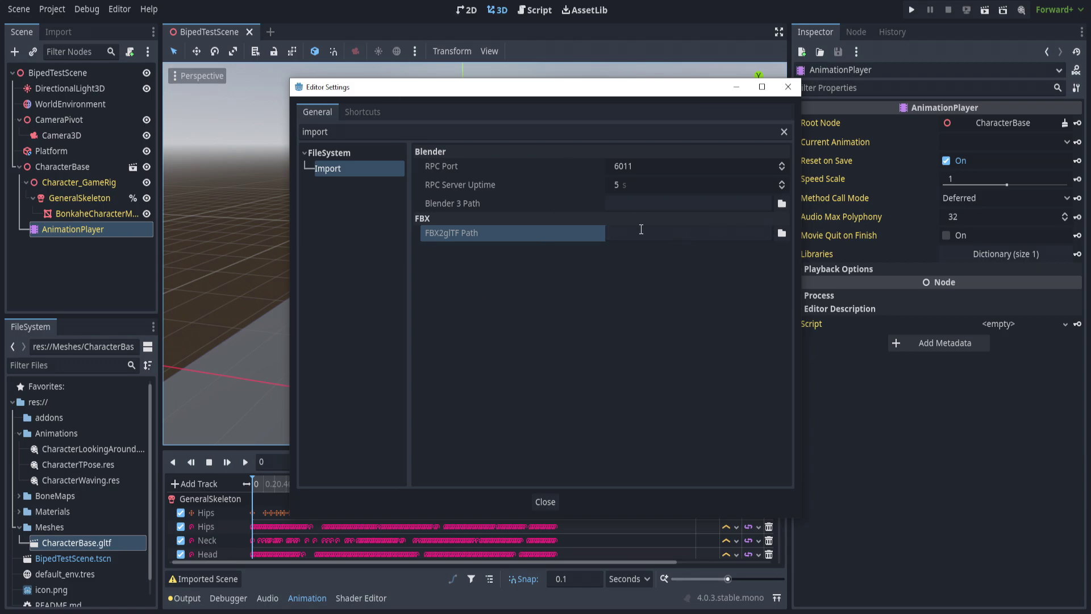
pyautogui.click(782, 233)
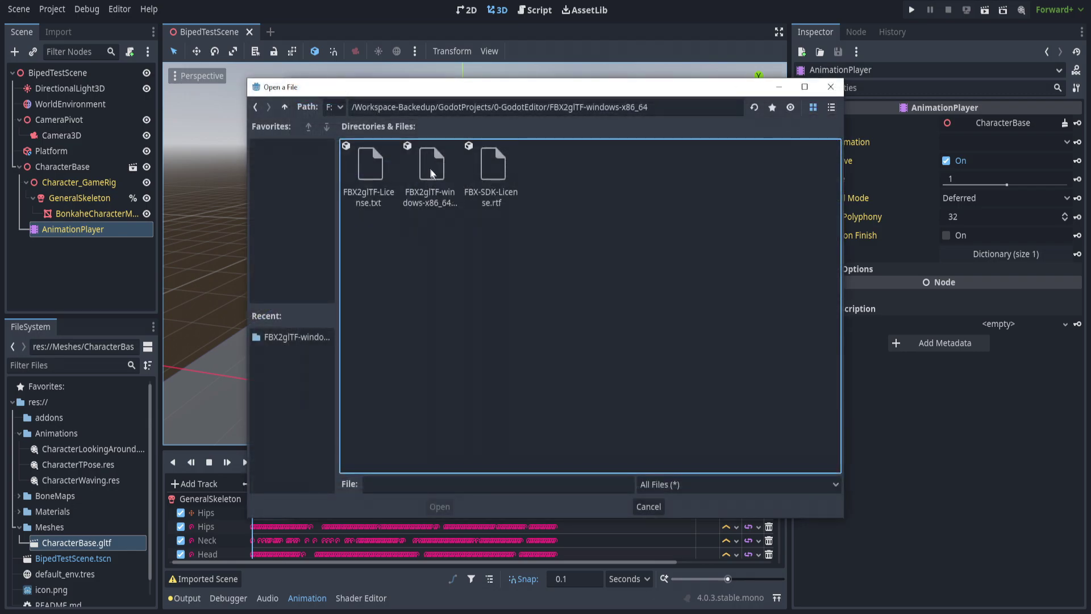
pyautogui.click(427, 194)
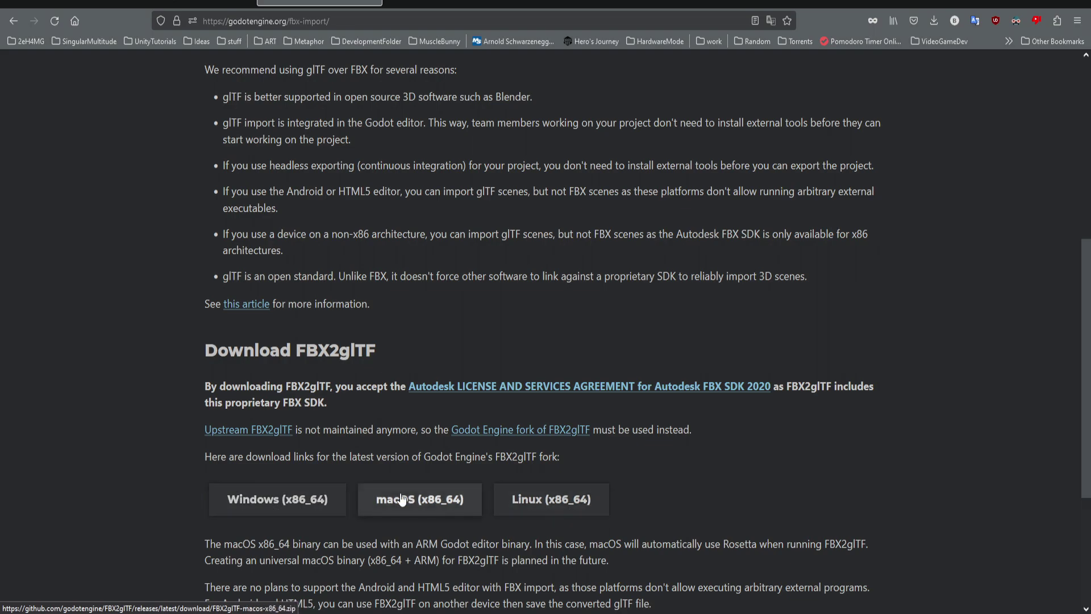
# Download the Windows x86_64 FBX2glTF build and open its zip folder
pyautogui.click(307, 512)
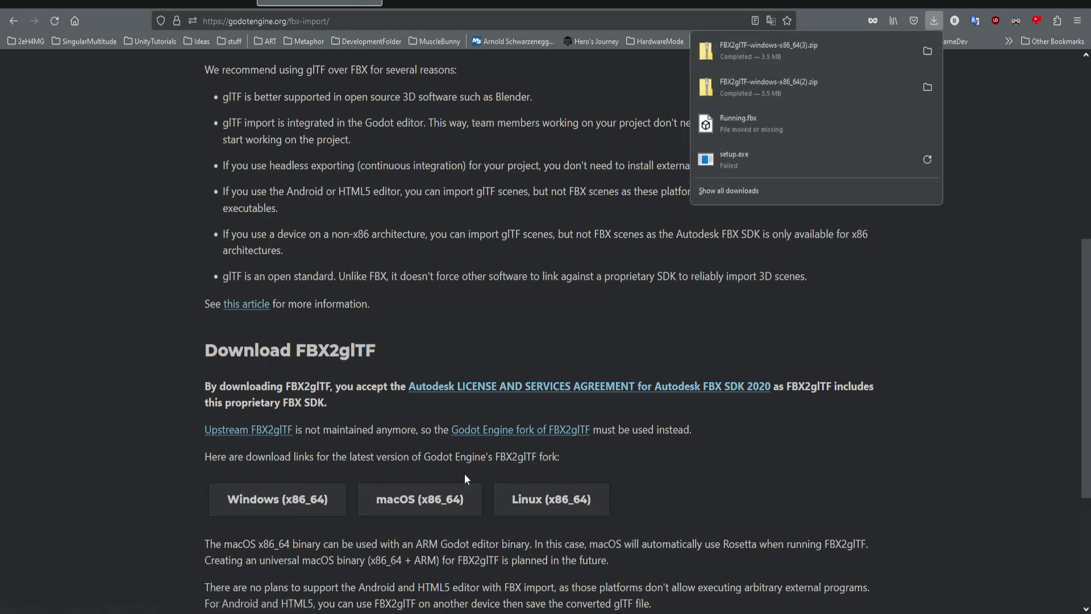
pyautogui.click(799, 51)
pyautogui.click(209, 185)
pyautogui.doubleClick(209, 185)
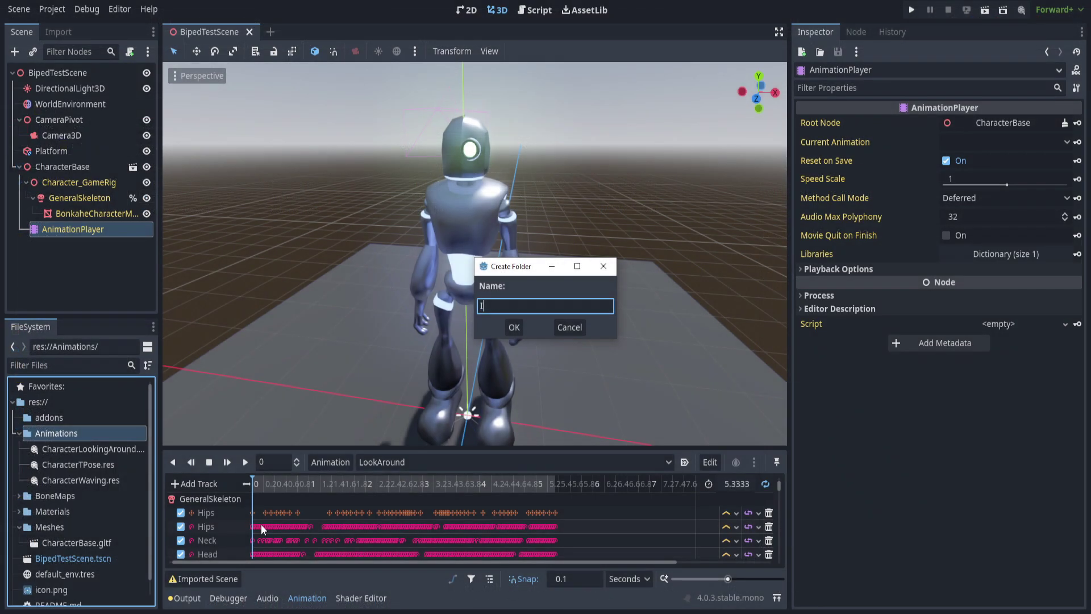
# Create a new Imports folder under Animations
pyautogui.write('Import')
pyautogui.press('Return')
pyautogui.click(79, 448)
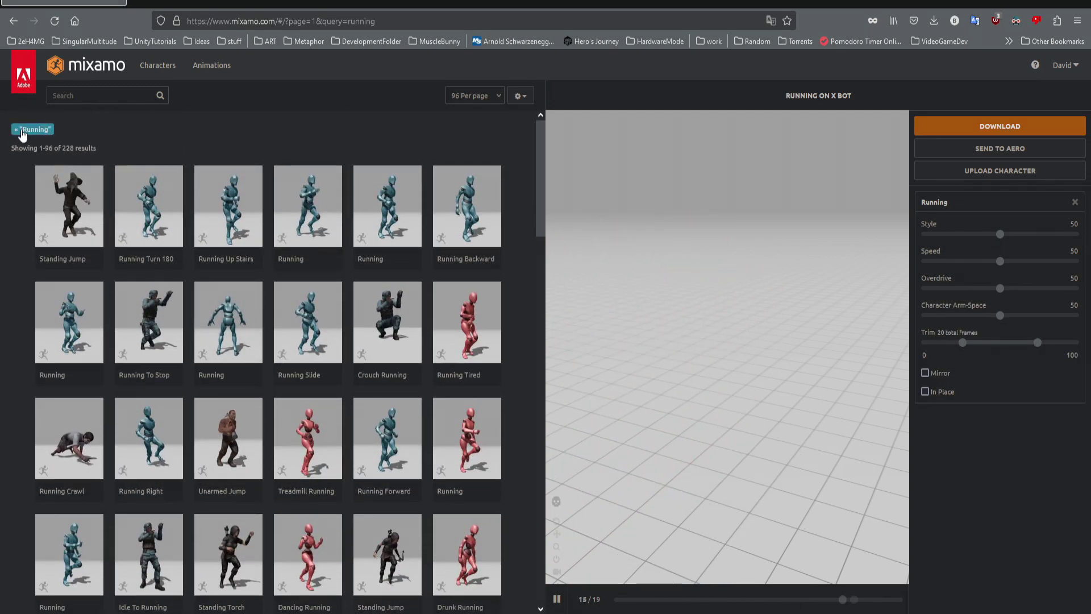
# Tick In Place on Running and download it as FBX Binary, With Skin, 30 fps
pyautogui.click(925, 392)
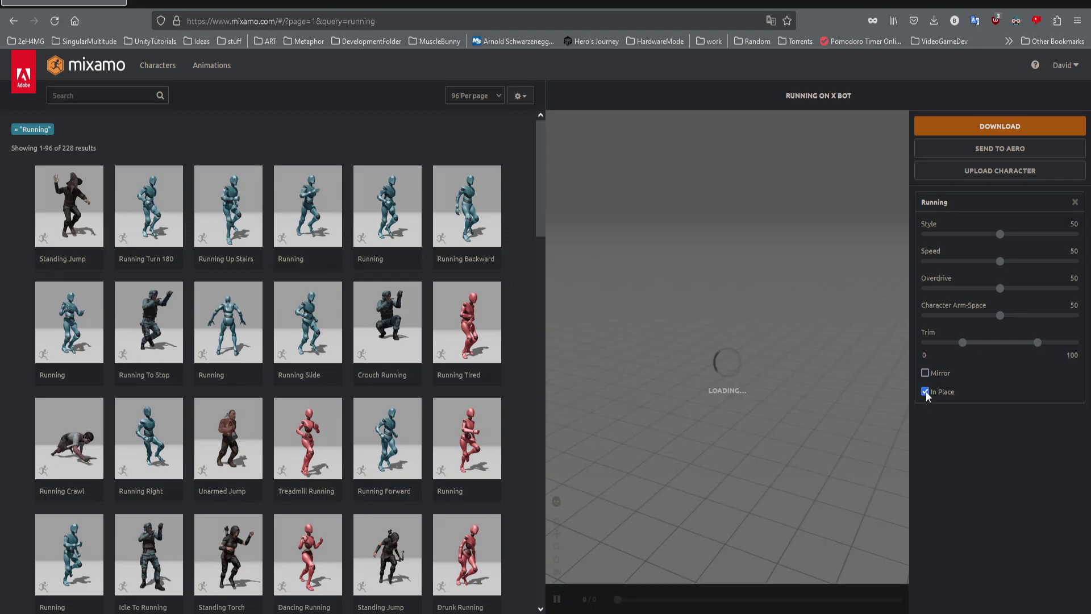
pyautogui.moveTo(730, 352); pyautogui.dragTo(650, 345)
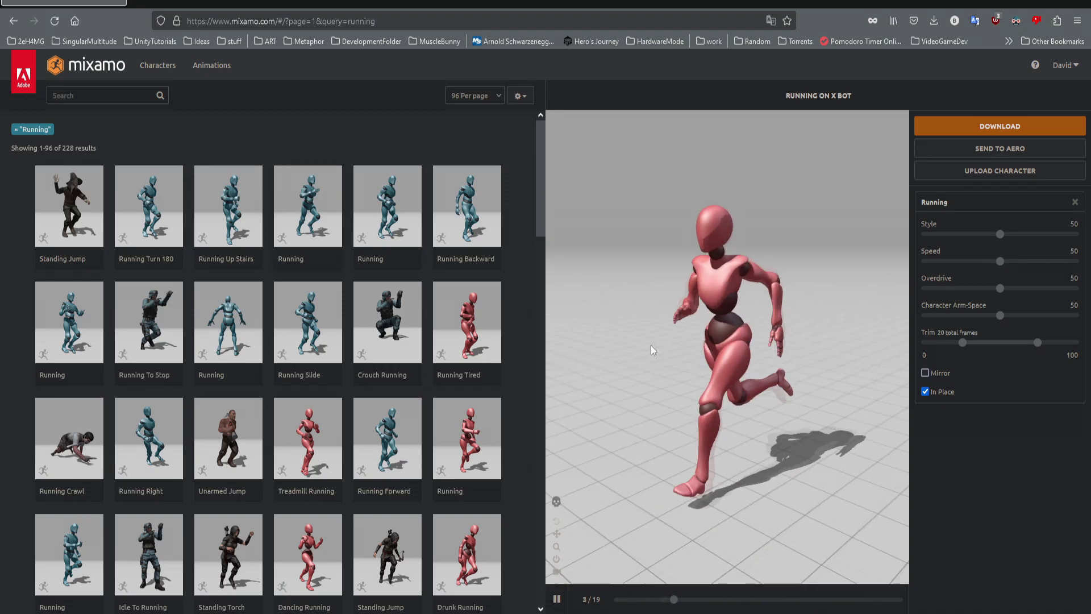
pyautogui.click(994, 126)
pyautogui.click(601, 176)
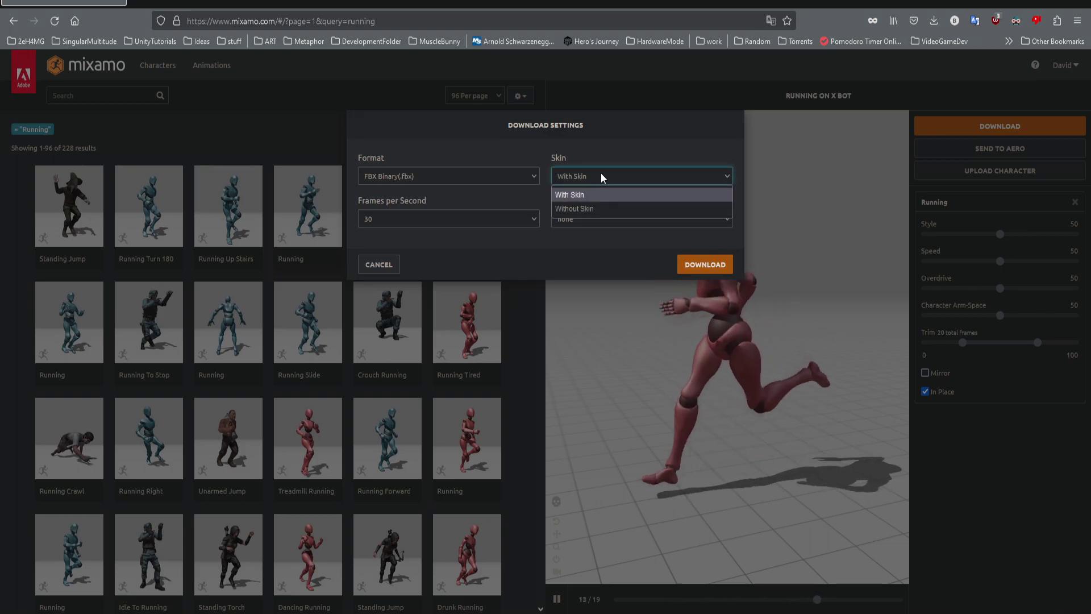
pyautogui.click(577, 170)
pyautogui.click(435, 177)
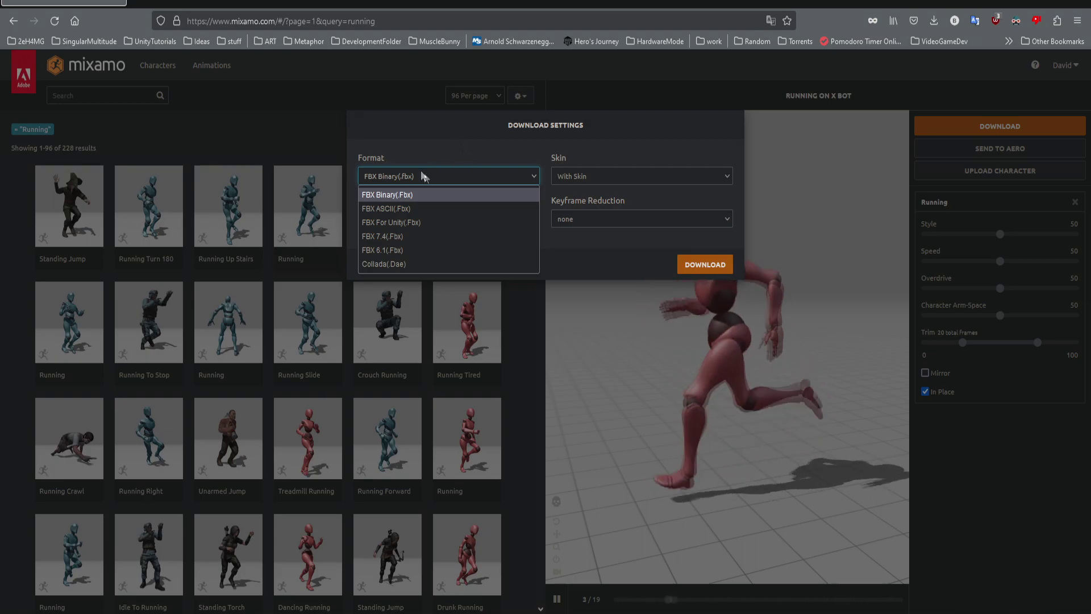
pyautogui.click(441, 193)
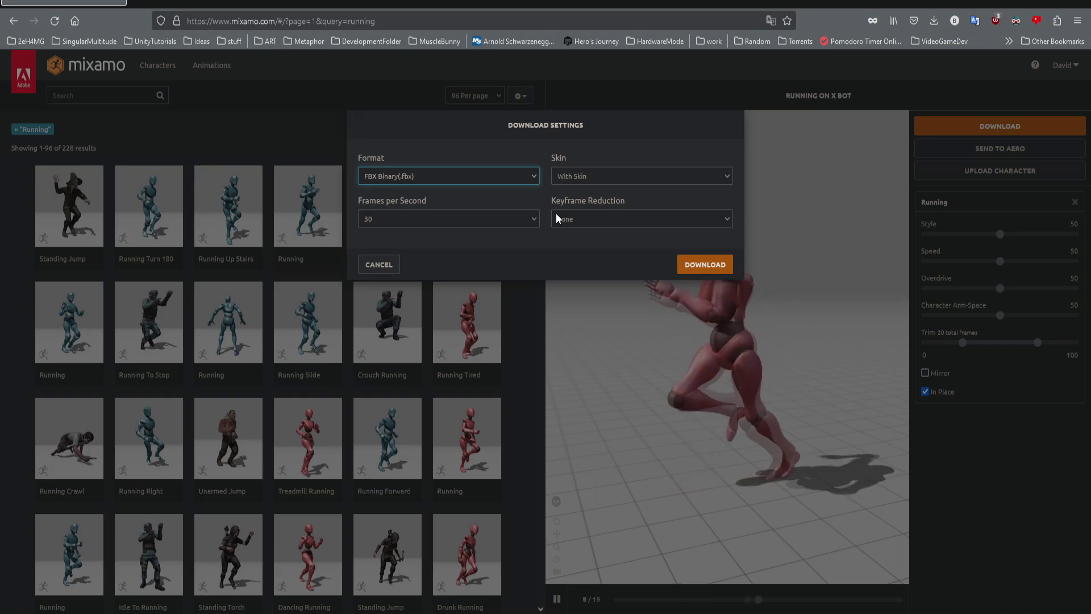
pyautogui.click(703, 266)
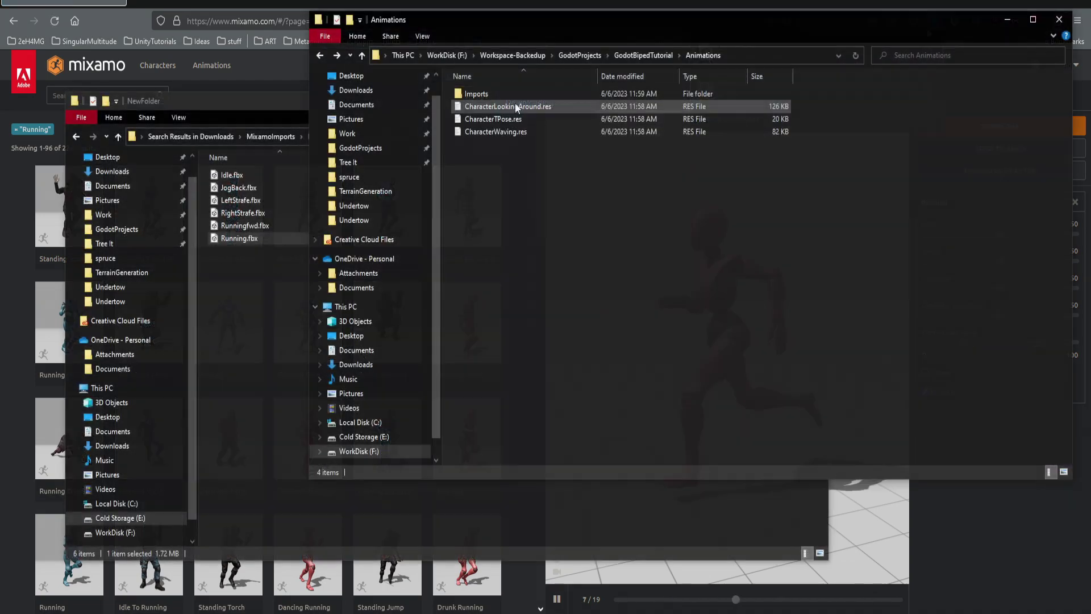
# Copy Running.fbx from the downloads folder into the project's Animations\Imports folder
pyautogui.doubleClick(517, 93)
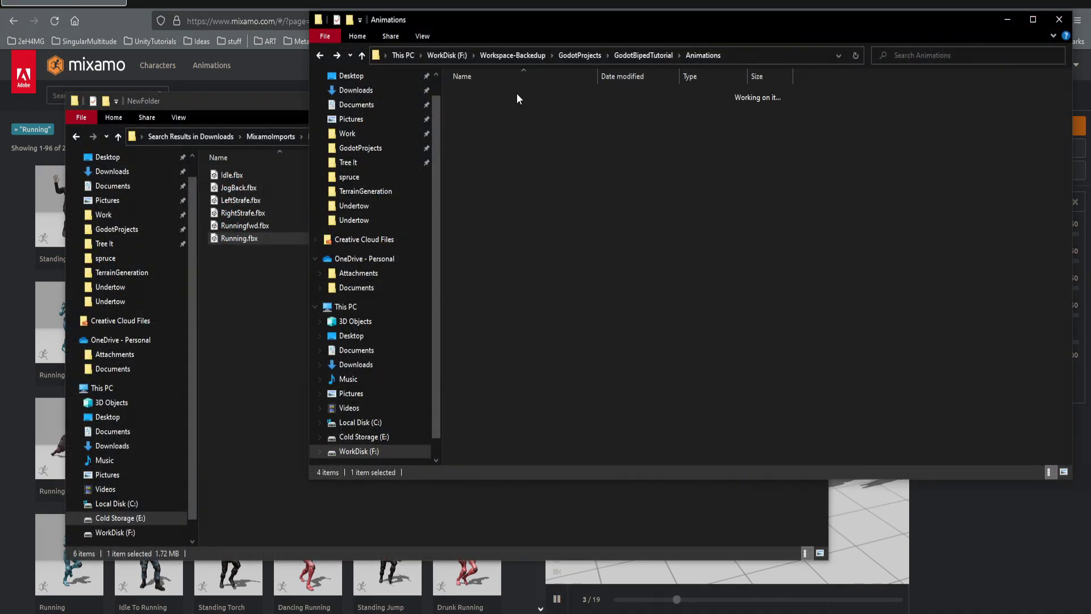
pyautogui.click(261, 337)
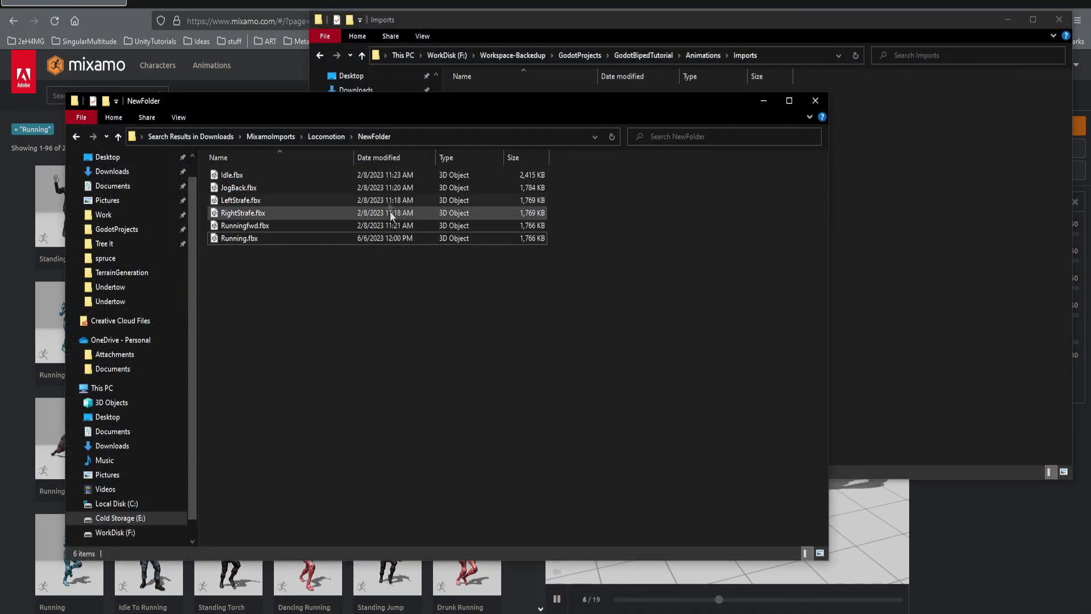
pyautogui.click(248, 239)
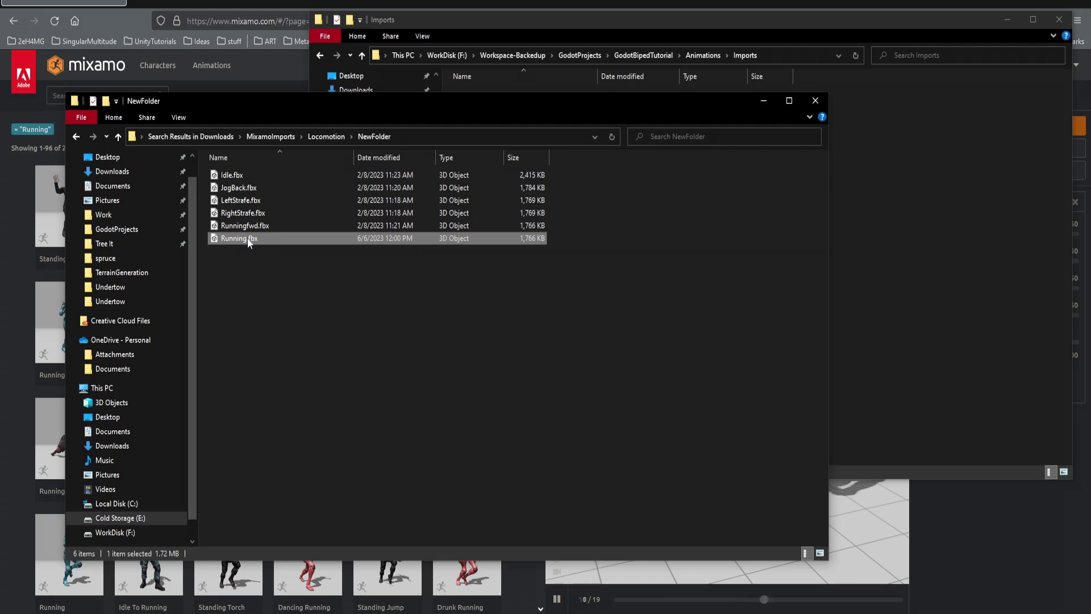
pyautogui.rightClick(246, 238)
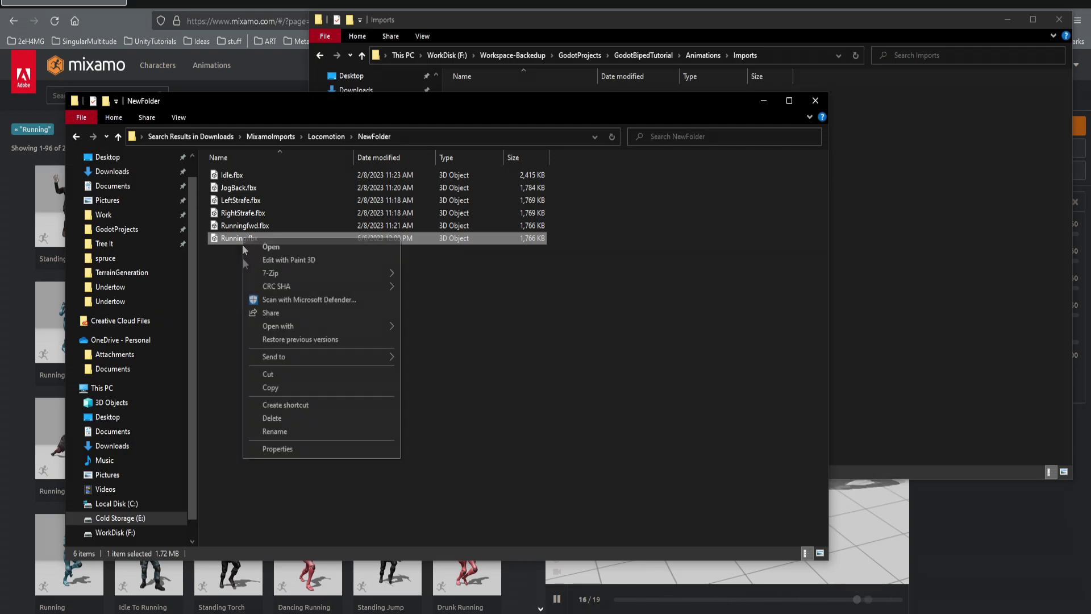
pyautogui.click(288, 386)
pyautogui.hotkey('alt', 'Tab')
pyautogui.rightClick(559, 198)
pyautogui.click(577, 282)
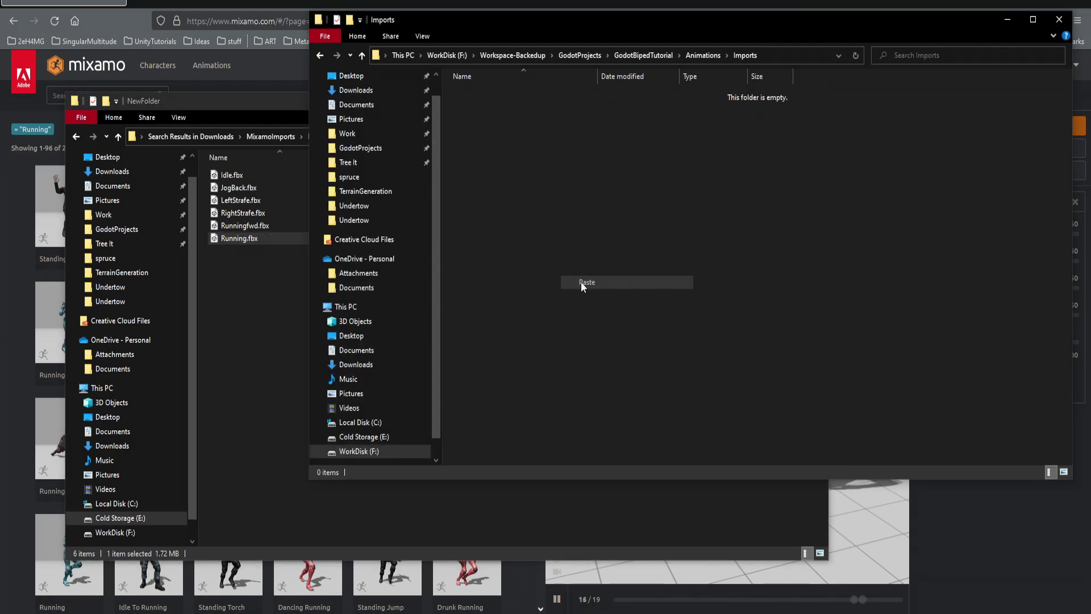
pyautogui.click(688, 188)
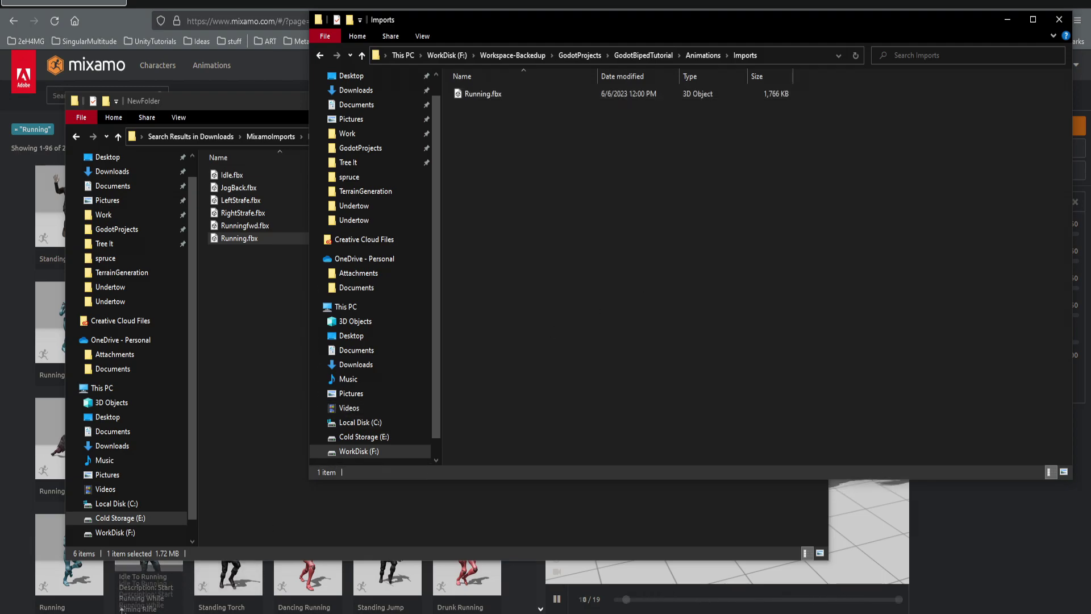
pyautogui.hotkey('alt', 'Tab')
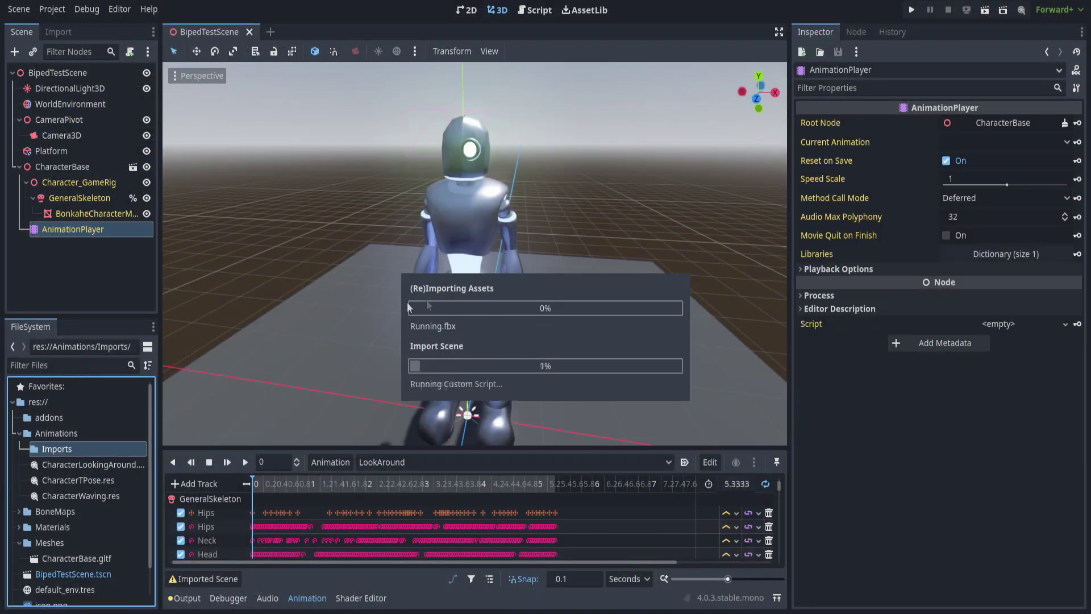
# Open Running.fbx's import settings under res://Animations/Imports, inspect the running model preview, then close
pyautogui.click(28, 448)
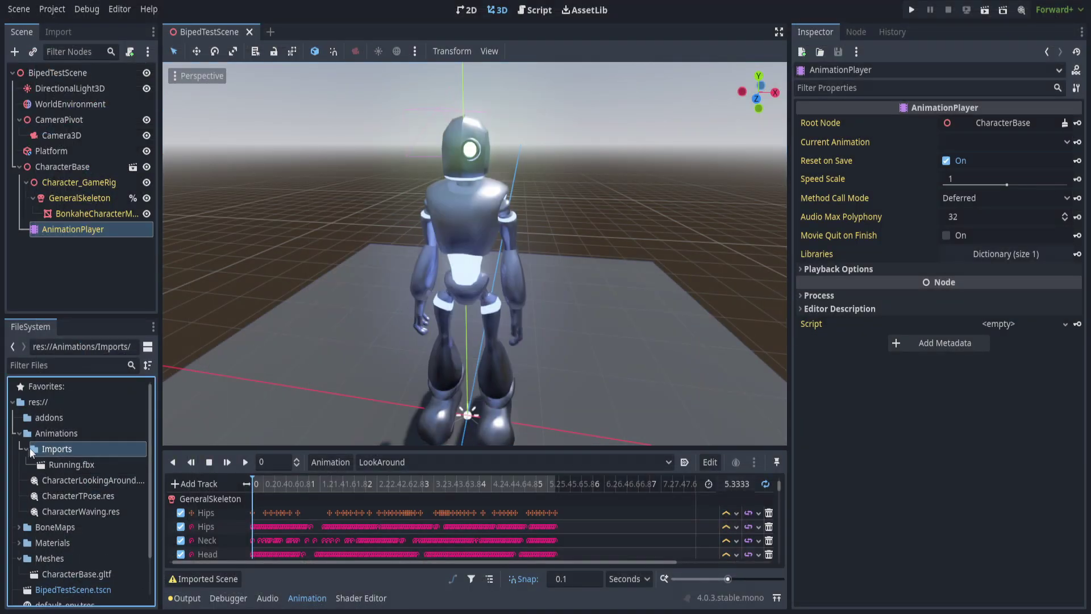
pyautogui.doubleClick(71, 465)
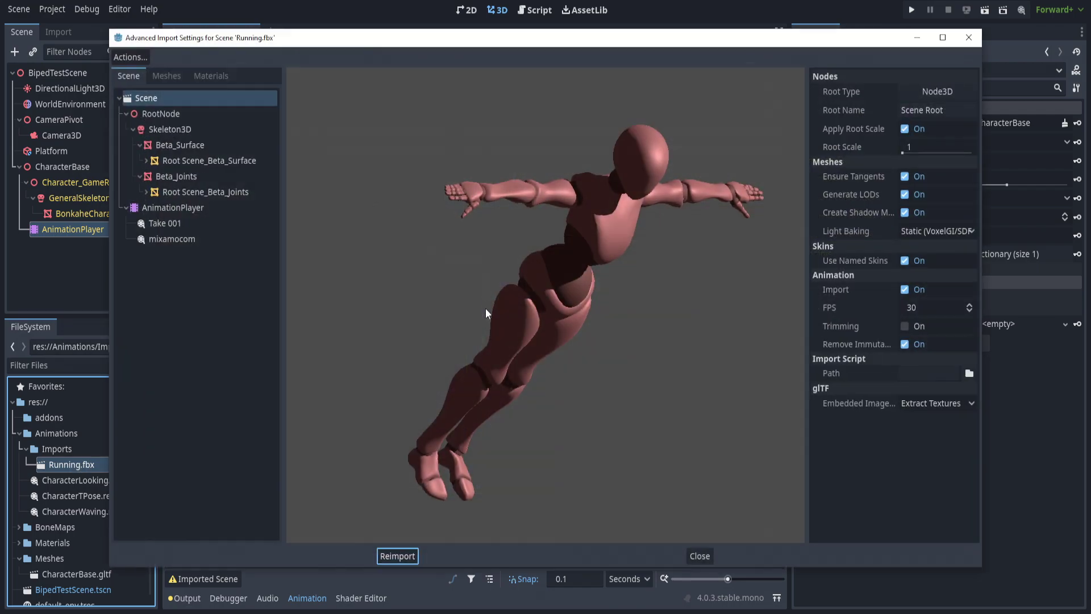
pyautogui.moveTo(609, 232); pyautogui.dragTo(581, 277)
pyautogui.moveTo(505, 276); pyautogui.dragTo(632, 376)
pyautogui.click(699, 555)
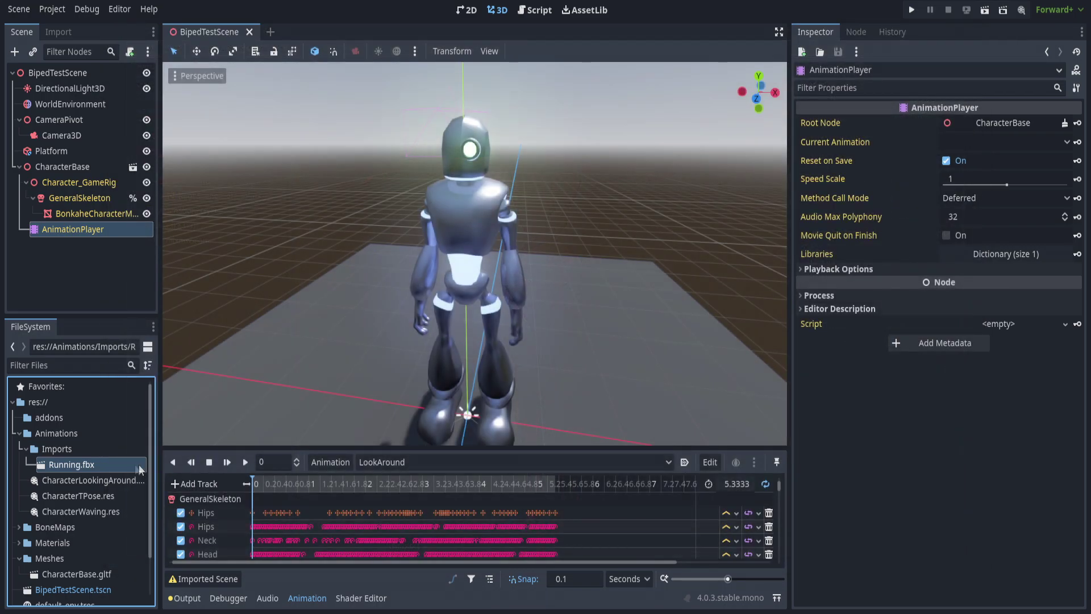
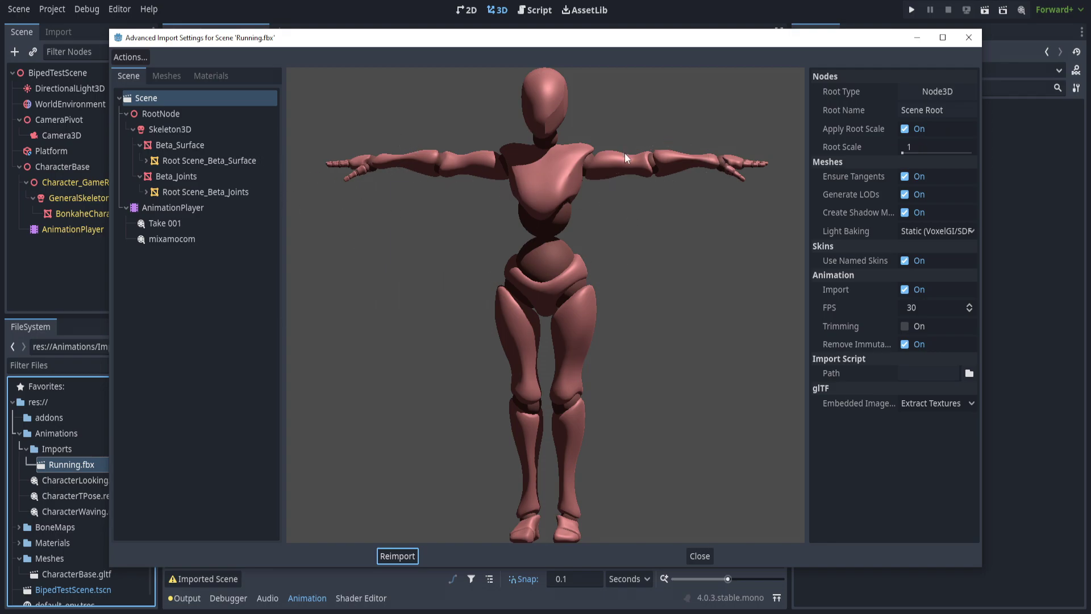
# Give Skeleton3D a new BoneMap using a SkeletonProfileHumanoid profile
pyautogui.click(169, 130)
pyautogui.click(966, 122)
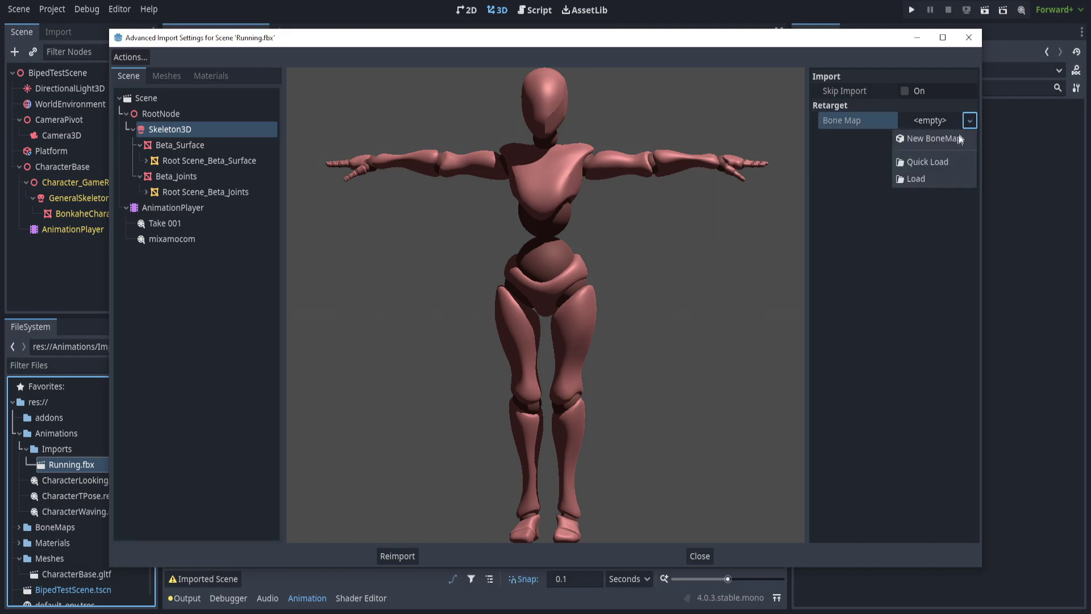
pyautogui.click(950, 141)
pyautogui.click(936, 141)
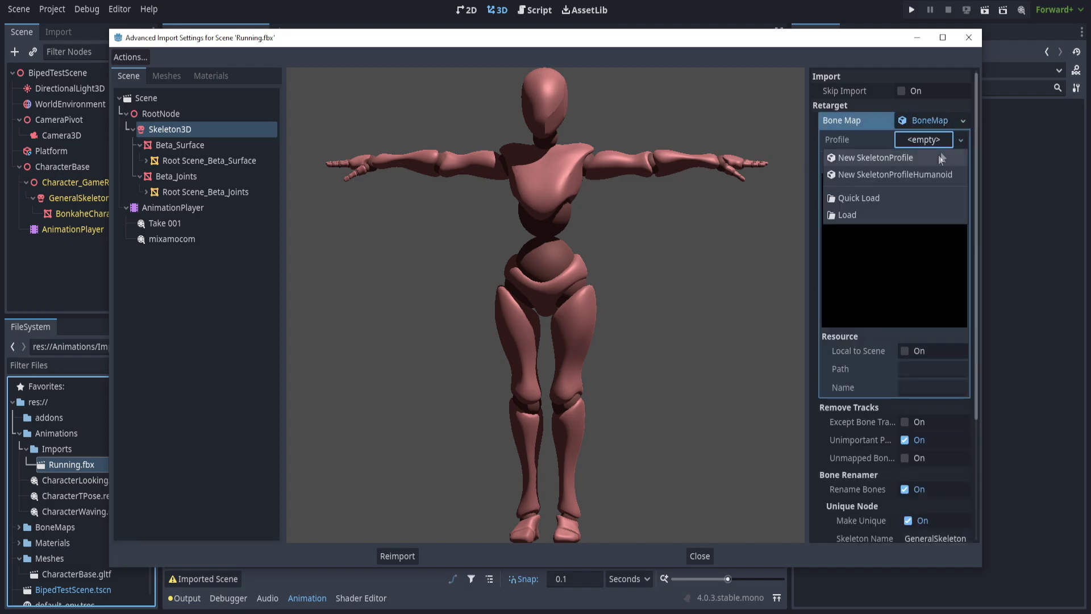
pyautogui.click(922, 175)
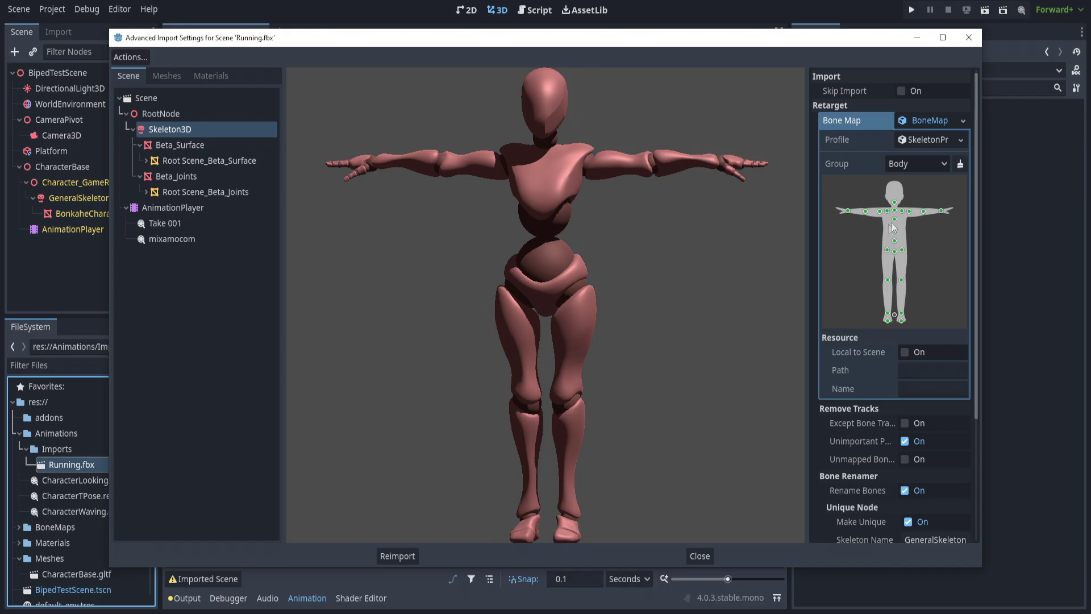
# Check the left arm and left hand finger bone mappings in the bone map diagram
pyautogui.click(909, 210)
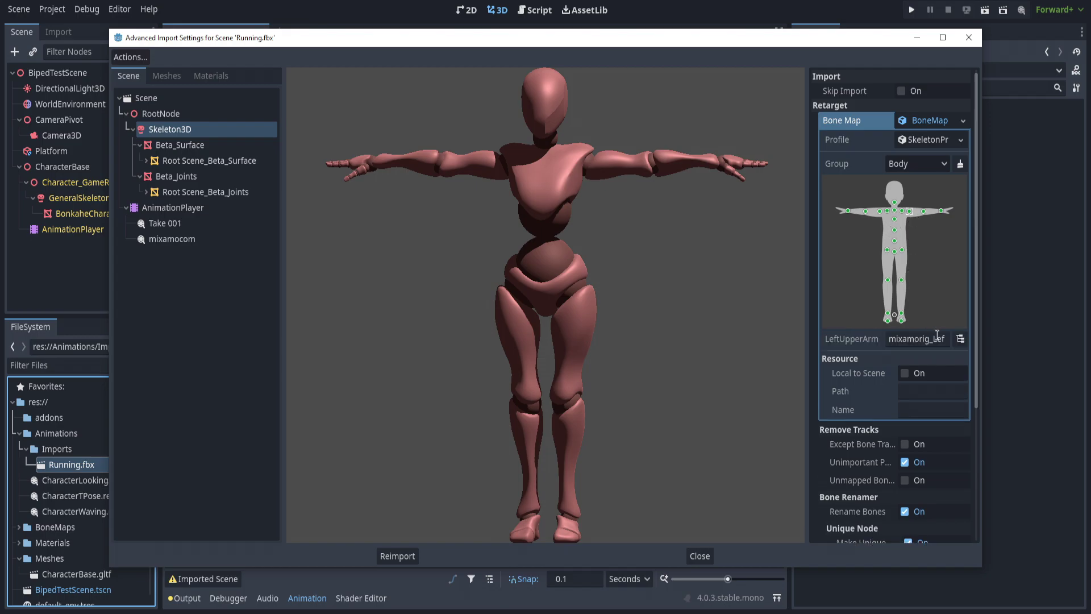
pyautogui.click(924, 210)
pyautogui.click(918, 164)
pyautogui.click(918, 216)
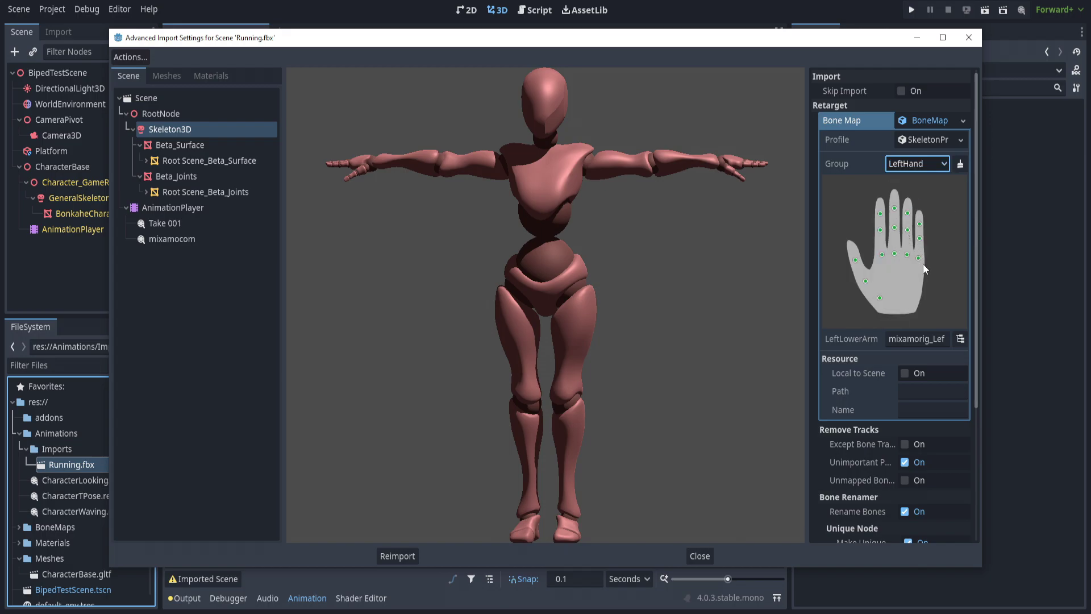
pyautogui.click(919, 257)
pyautogui.click(919, 239)
pyautogui.click(920, 225)
pyautogui.click(907, 254)
pyautogui.click(907, 229)
# Save the bone map as res://BoneMaps/MixamoBoneMap.tres
pyautogui.click(962, 121)
pyautogui.click(893, 264)
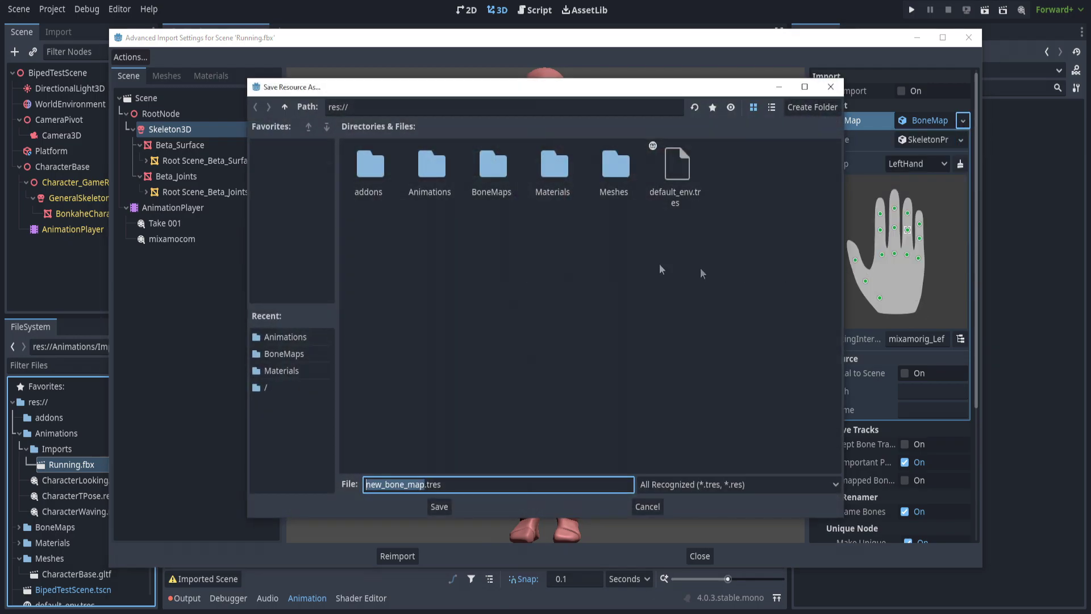
pyautogui.doubleClick(482, 170)
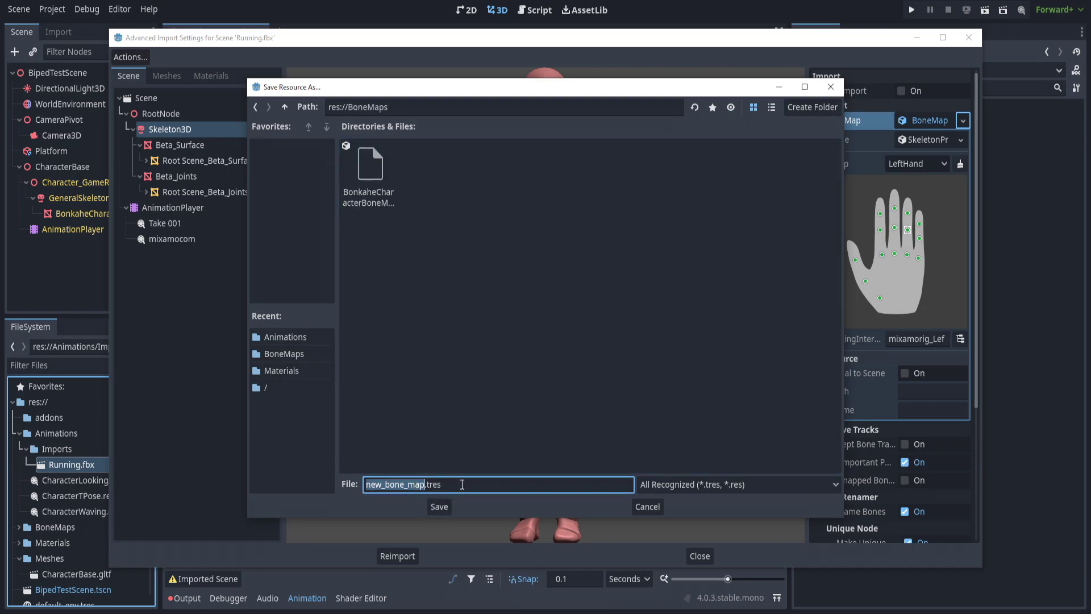
pyautogui.write('MixamoBo')
pyautogui.write('neMap')
pyautogui.press('Return')
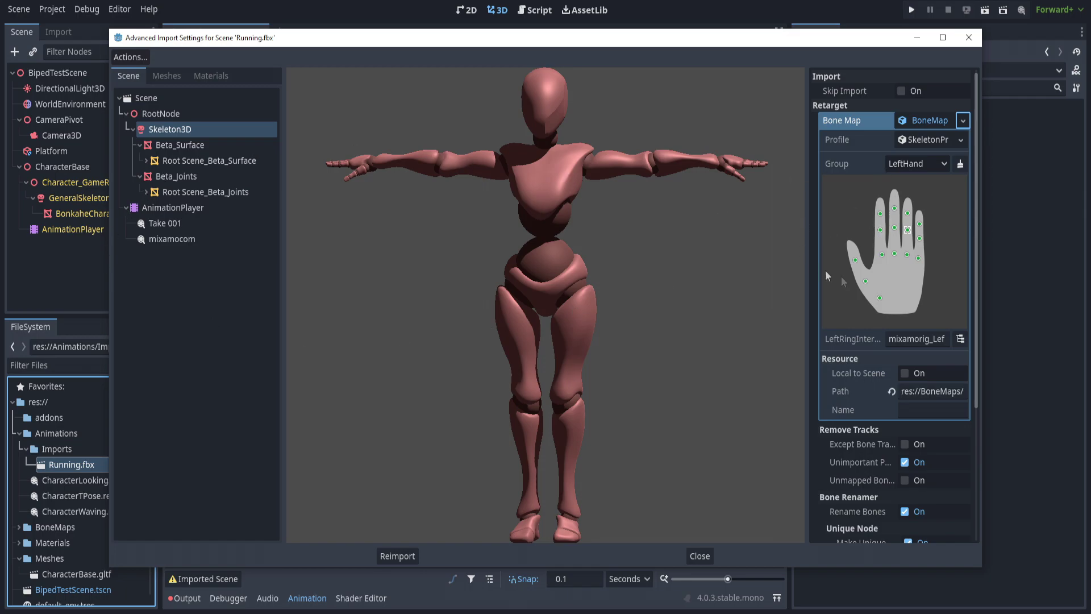
pyautogui.click(907, 255)
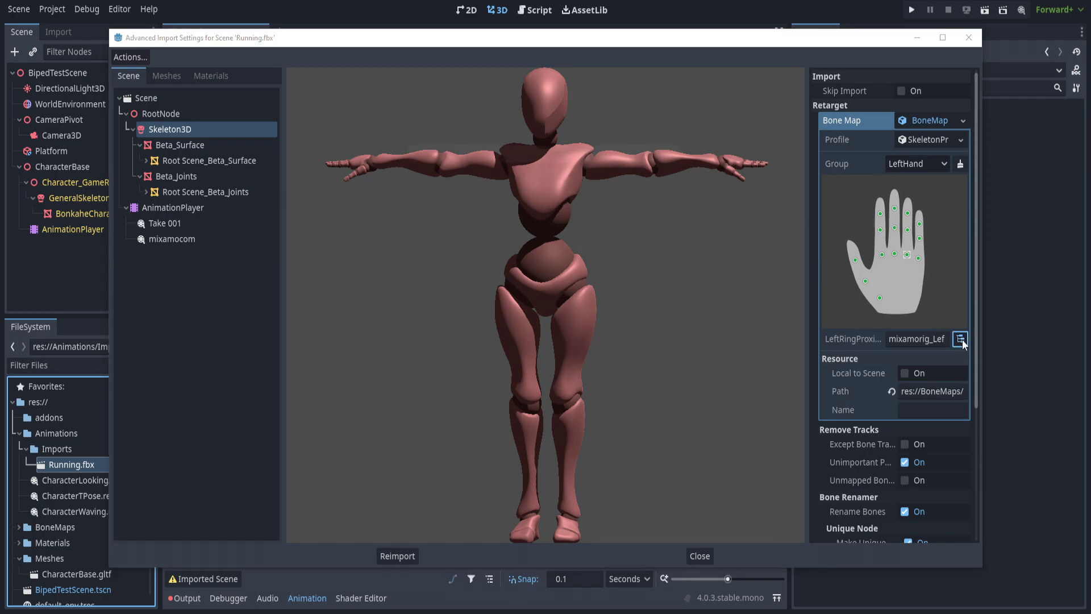
# Close the bone list and bone map settings, then select the mixamocom animation
pyautogui.click(960, 338)
pyautogui.scroll(-5, 568, 238)
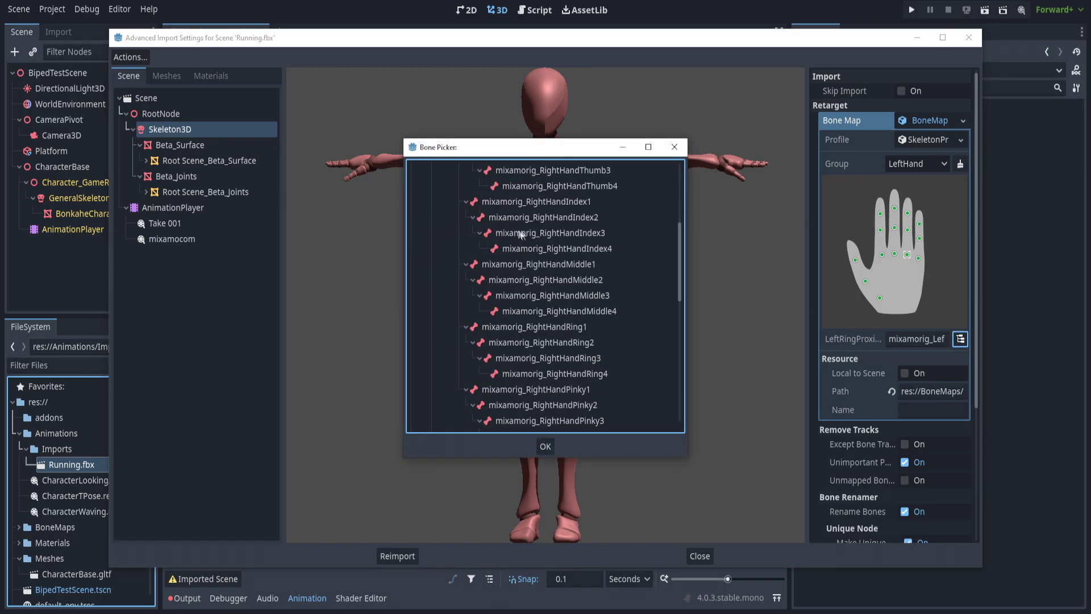
pyautogui.click(545, 446)
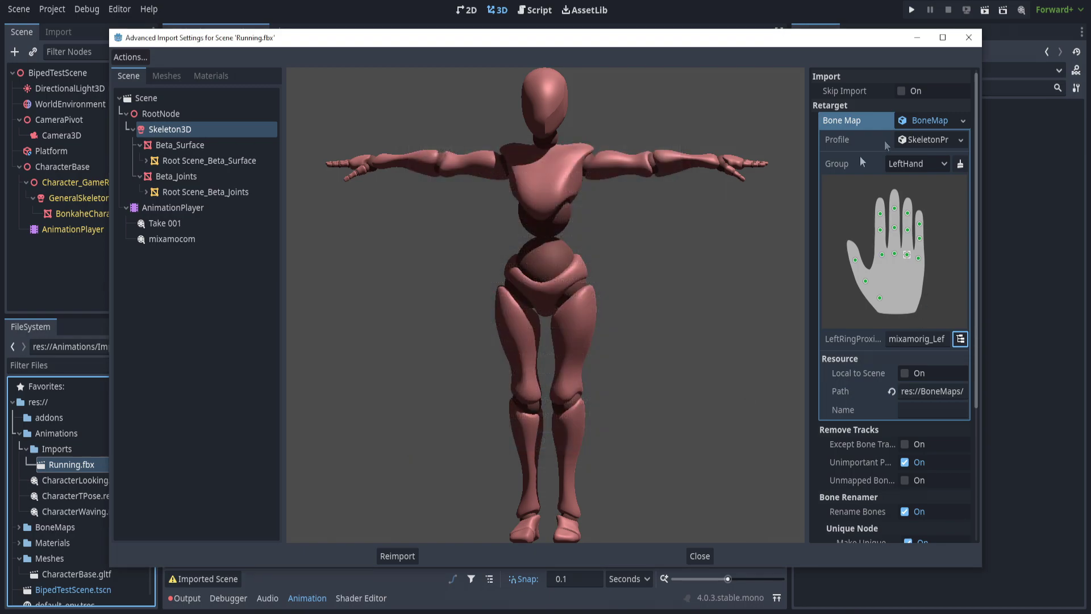
pyautogui.click(935, 120)
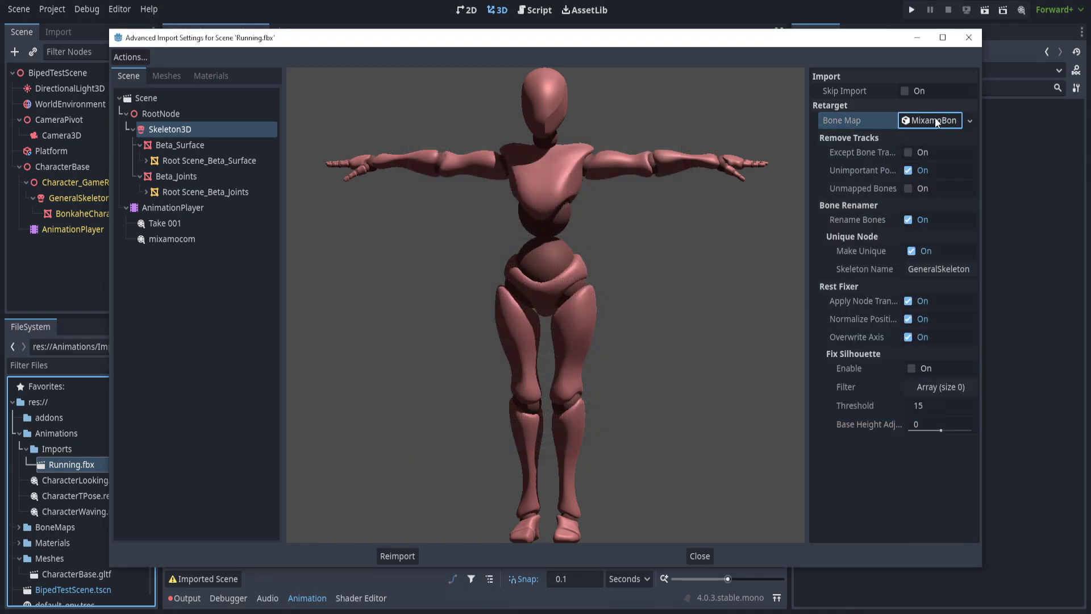
pyautogui.click(169, 223)
pyautogui.click(172, 238)
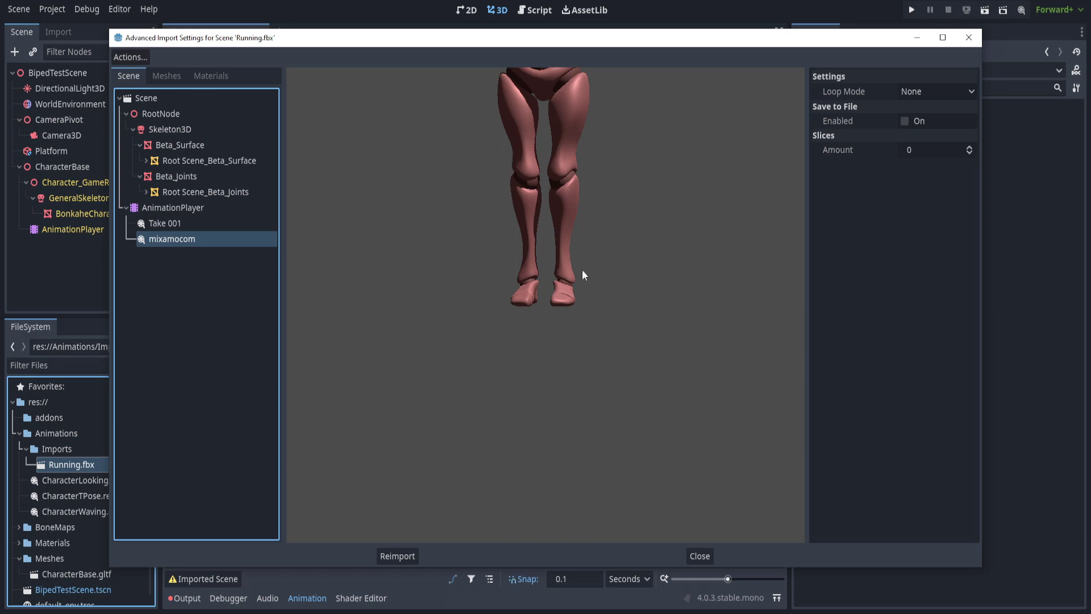
# Save mixamocom to res://Animations/Imports/RunningForward.tres and reimport Running.fbx
pyautogui.click(916, 121)
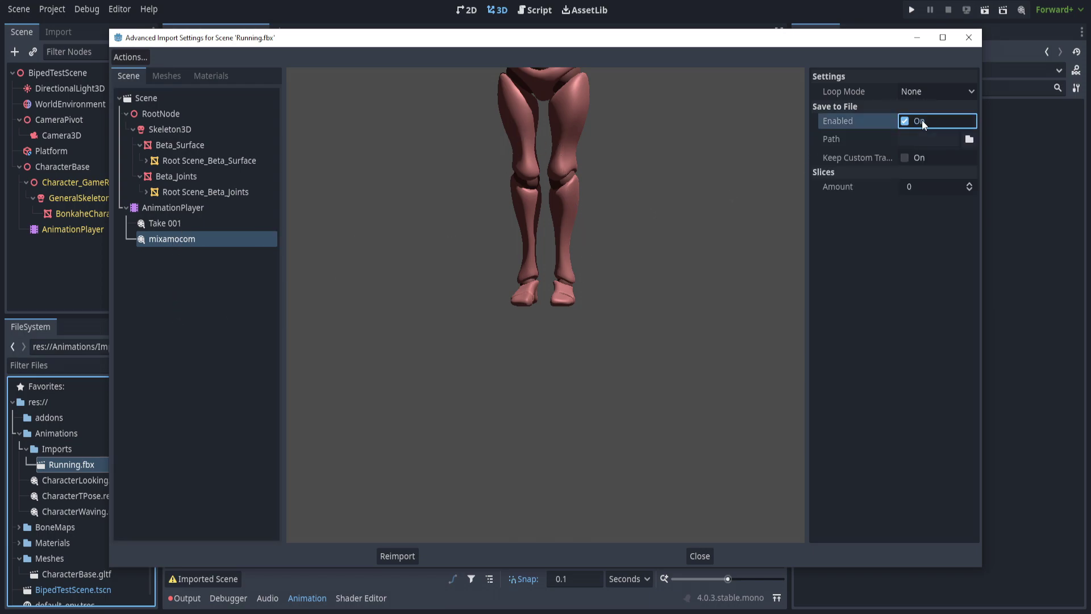
pyautogui.click(969, 139)
pyautogui.doubleClick(434, 173)
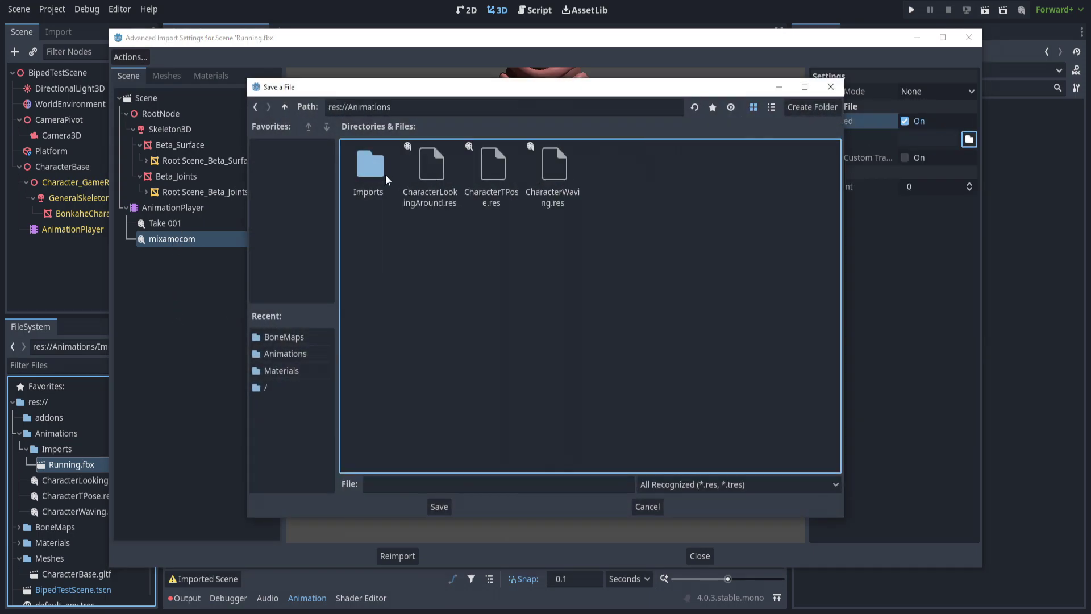
pyautogui.doubleClick(373, 171)
pyautogui.click(394, 481)
pyautogui.write('RunningForward.tres')
pyautogui.click(439, 506)
pyautogui.click(409, 550)
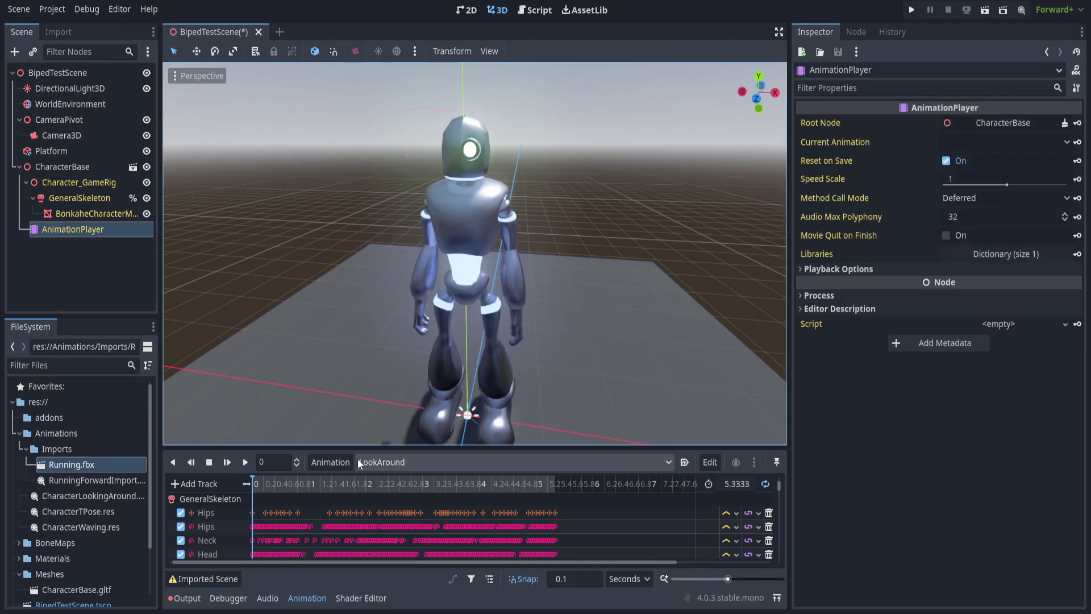
# Open Manage Animations from the Animation panel's Animation menu
pyautogui.moveTo(366, 175); pyautogui.dragTo(469, 150, button='middle')
pyautogui.click(330, 462)
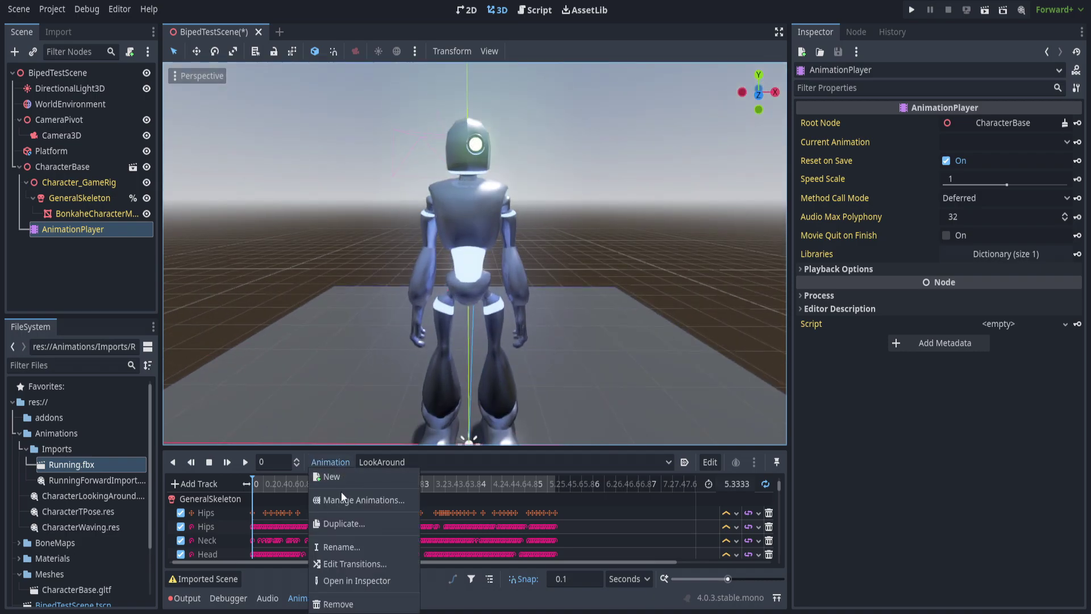
pyautogui.click(361, 500)
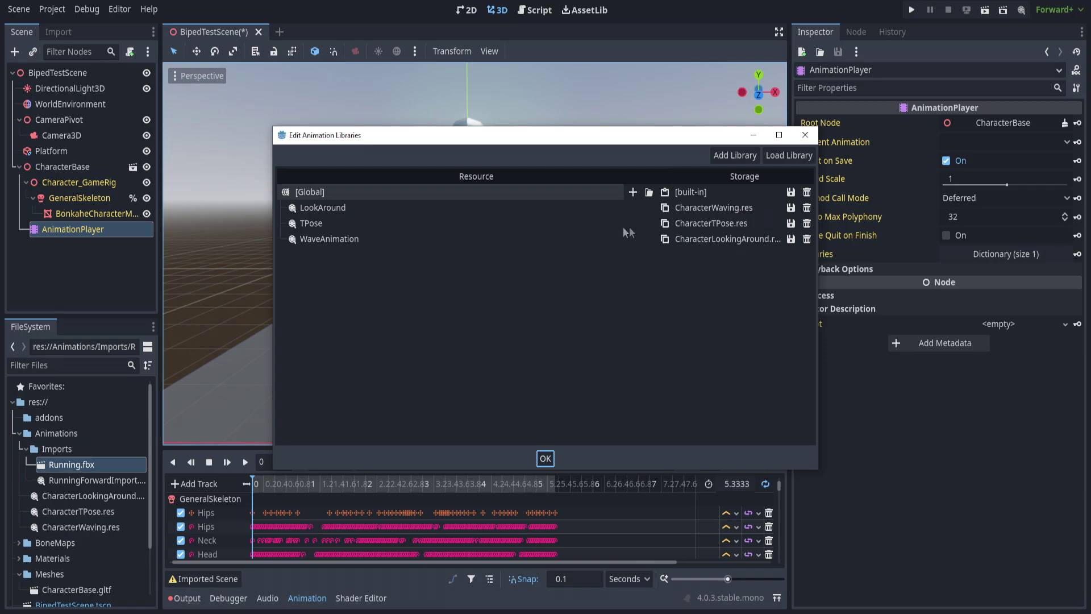
# Add a new animation library named Imported
pyautogui.click(747, 158)
pyautogui.write('Importt')
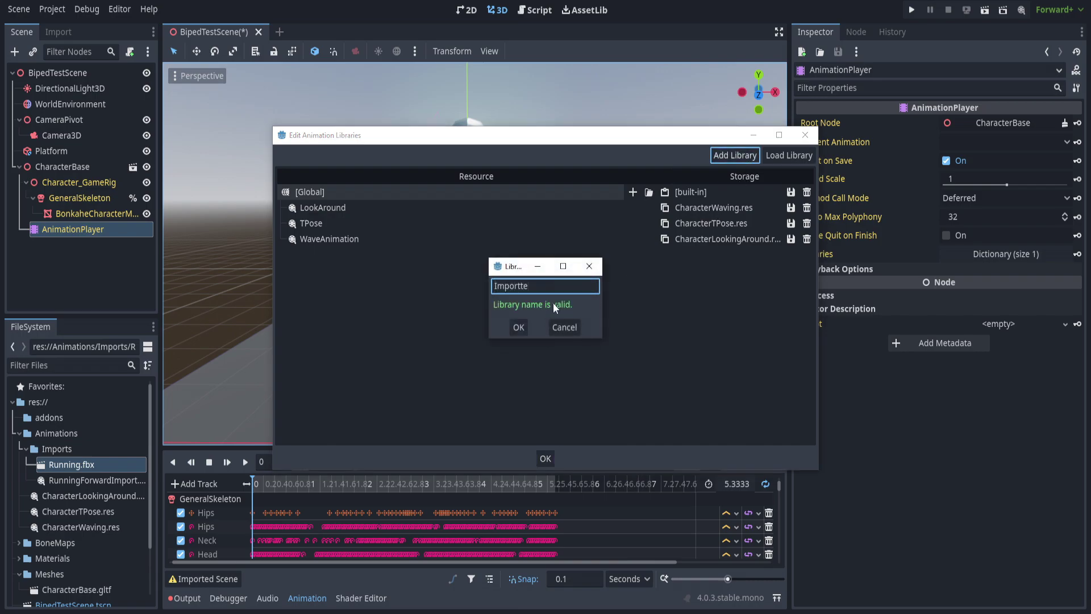
pyautogui.press('BackSpace')
pyautogui.write('ed')
pyautogui.press('Return')
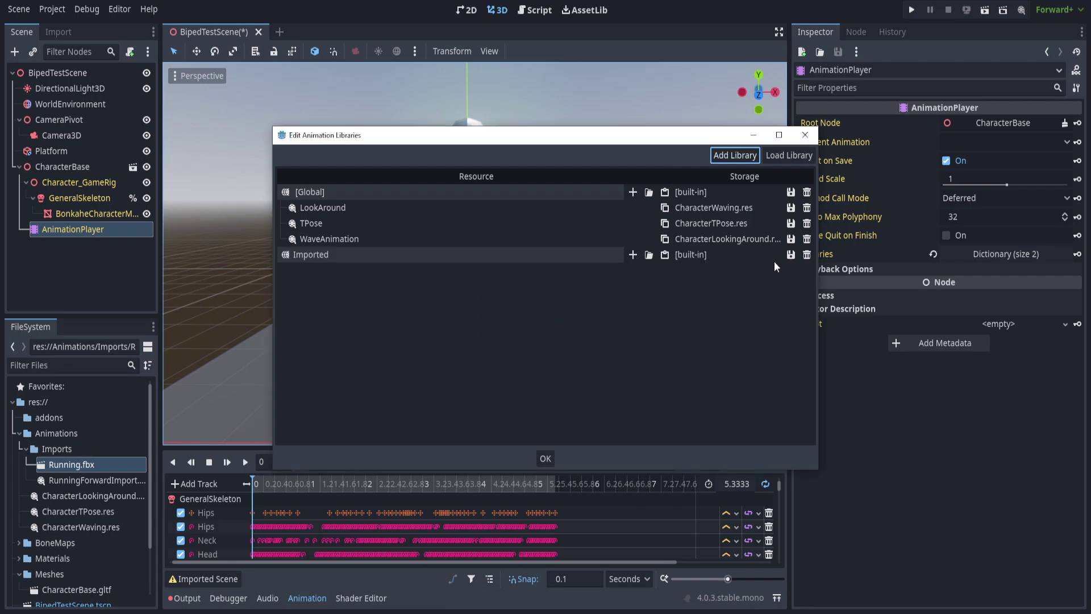
# Save the Imported library as ImportedLibrary.res in the Imports folder
pyautogui.click(791, 254)
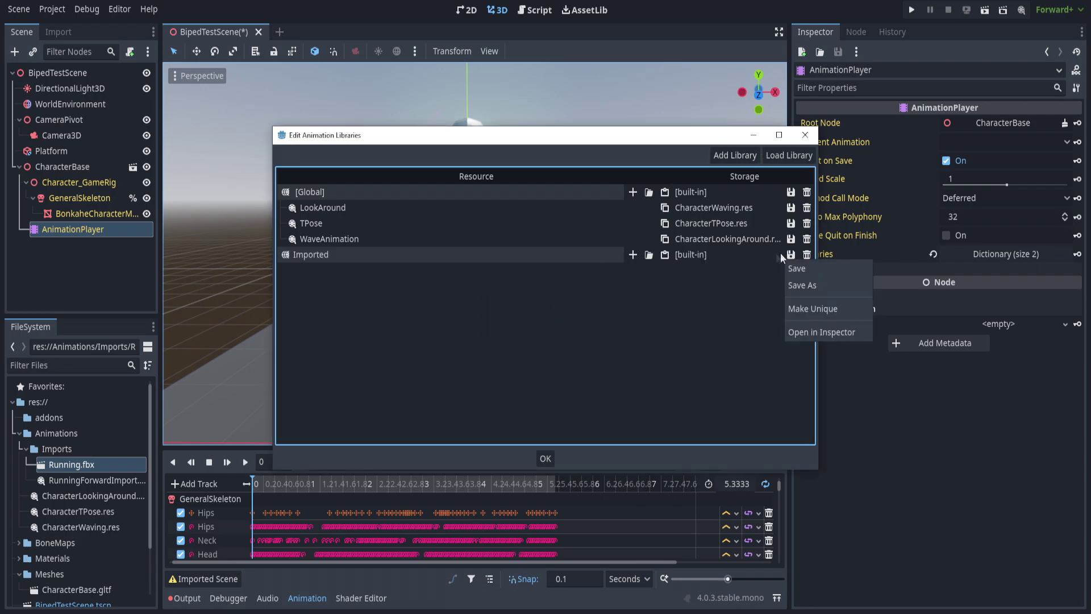
pyautogui.click(812, 285)
pyautogui.doubleClick(223, 117)
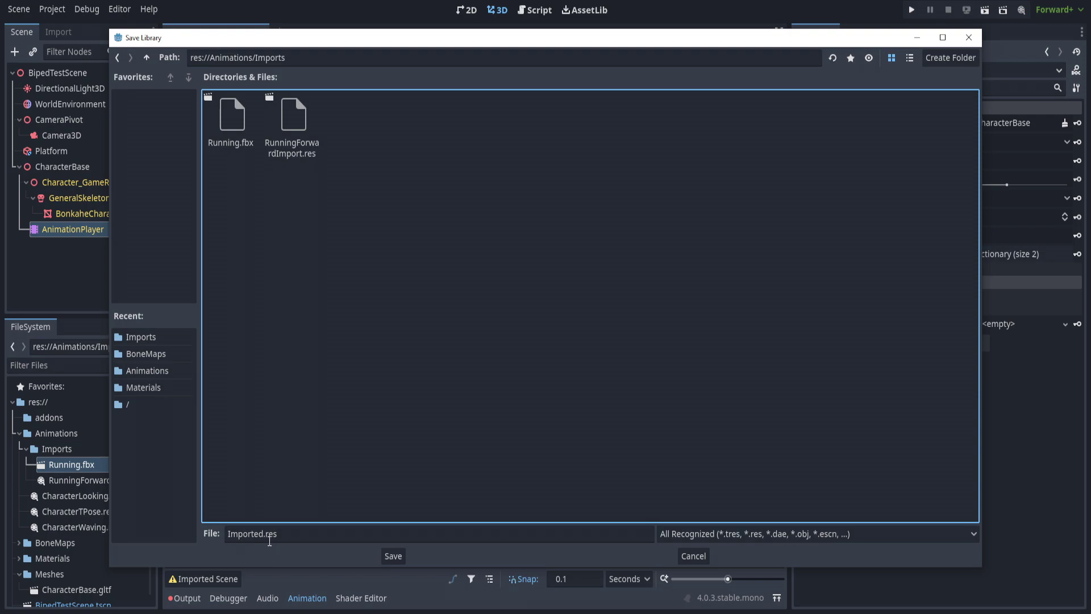
pyautogui.click(270, 541)
pyautogui.doubleClick(255, 534)
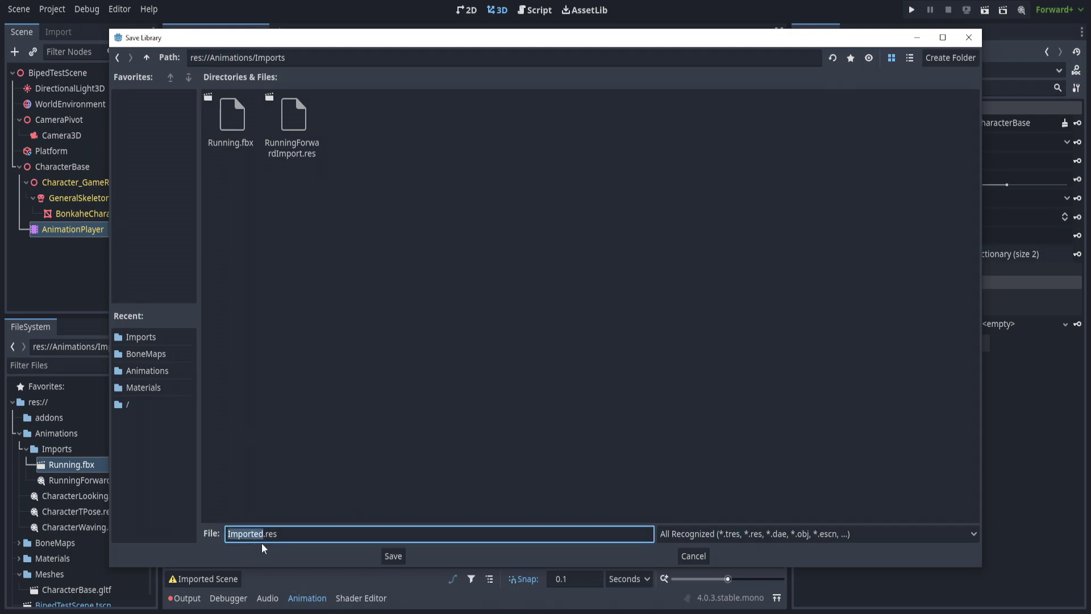
pyautogui.press('Right')
pyautogui.write('Library')
pyautogui.click(393, 555)
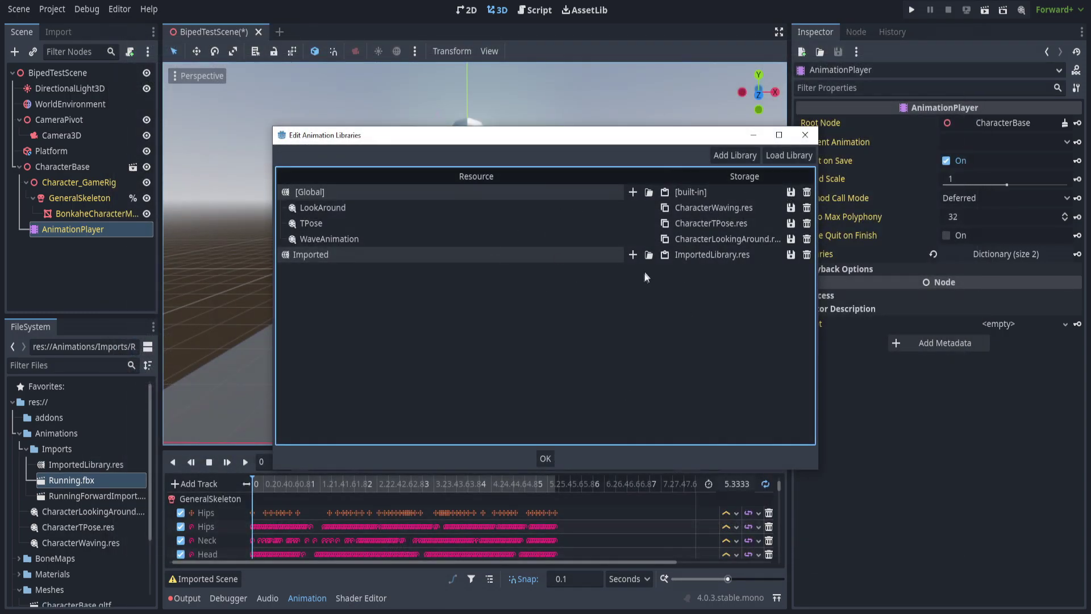
# Load RunningForwardImport.res into Imported and make Imported/RunningForwardImport the current animation
pyautogui.click(648, 255)
pyautogui.doubleClick(299, 115)
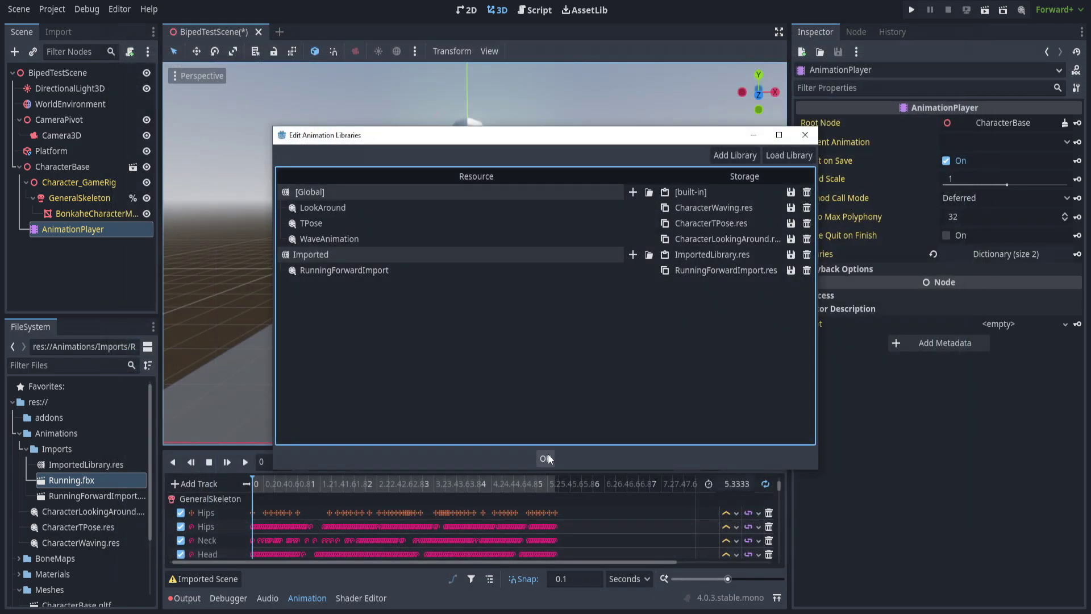
pyautogui.click(545, 458)
pyautogui.click(411, 464)
pyautogui.click(432, 546)
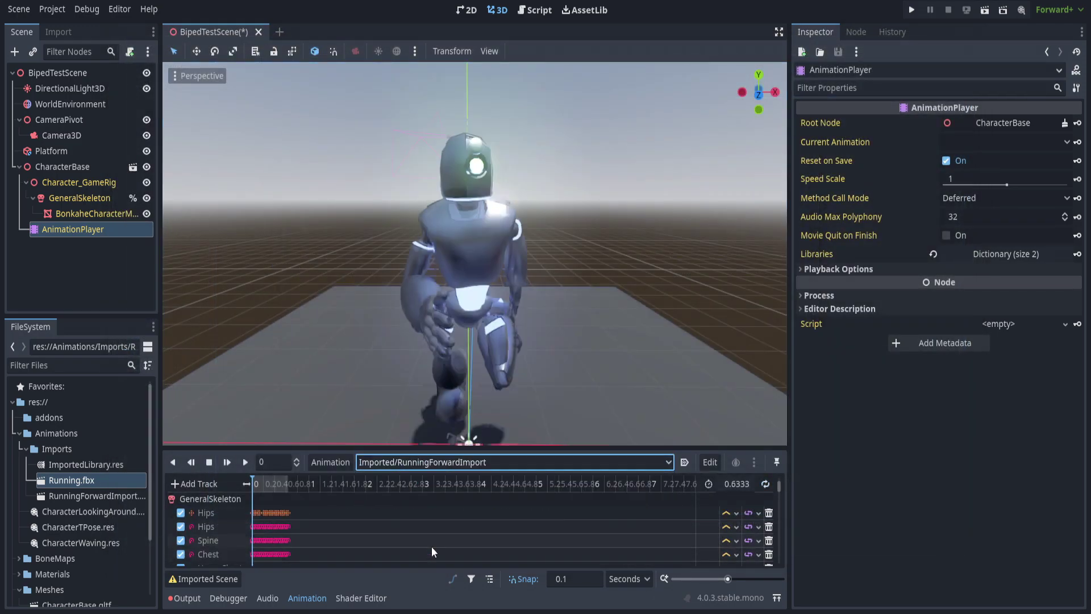
# Turn on looping for RunningForwardImport and play it, viewing the robot from behind
pyautogui.click(766, 483)
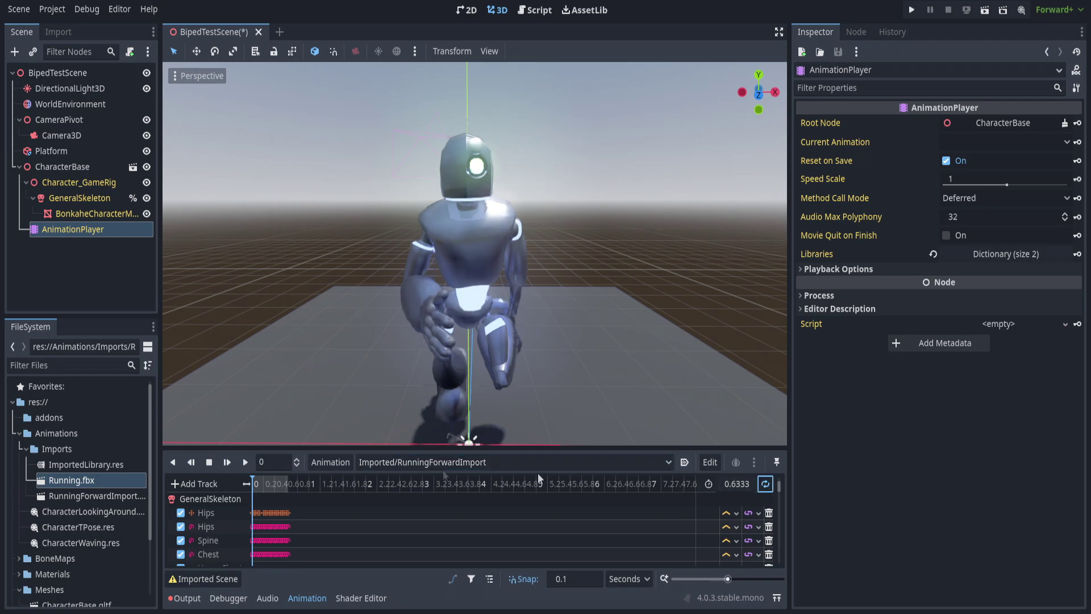
pyautogui.click(245, 462)
pyautogui.moveTo(636, 284); pyautogui.dragTo(555, 322, button='middle')
pyautogui.scroll(2, 493, 267)
pyautogui.scroll(-4, 367, 308)
pyautogui.scroll(5, 523, 295)
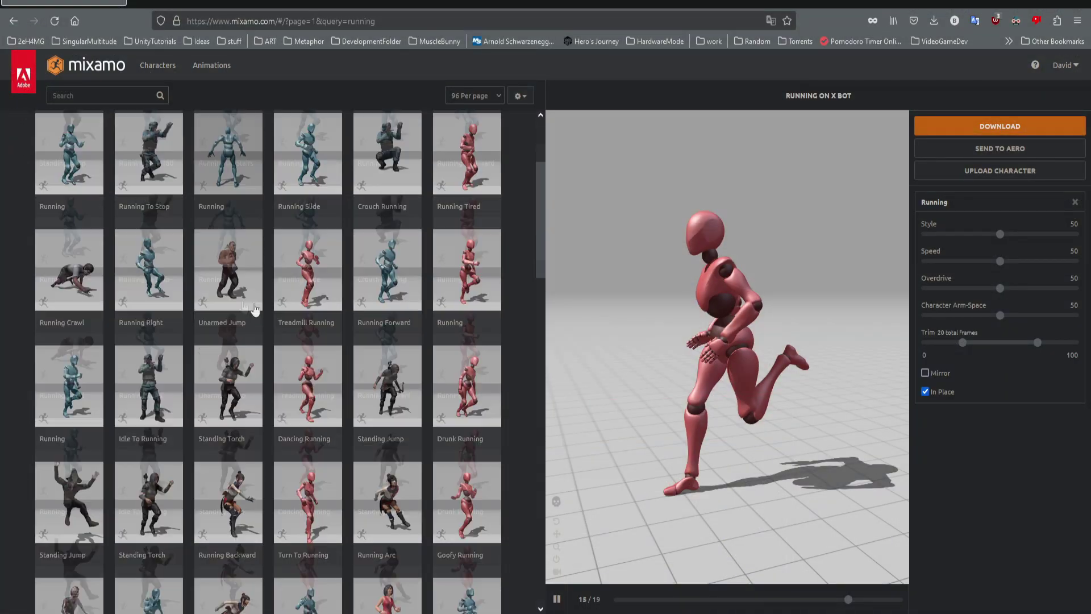
pyautogui.scroll(-10, 372, 309)
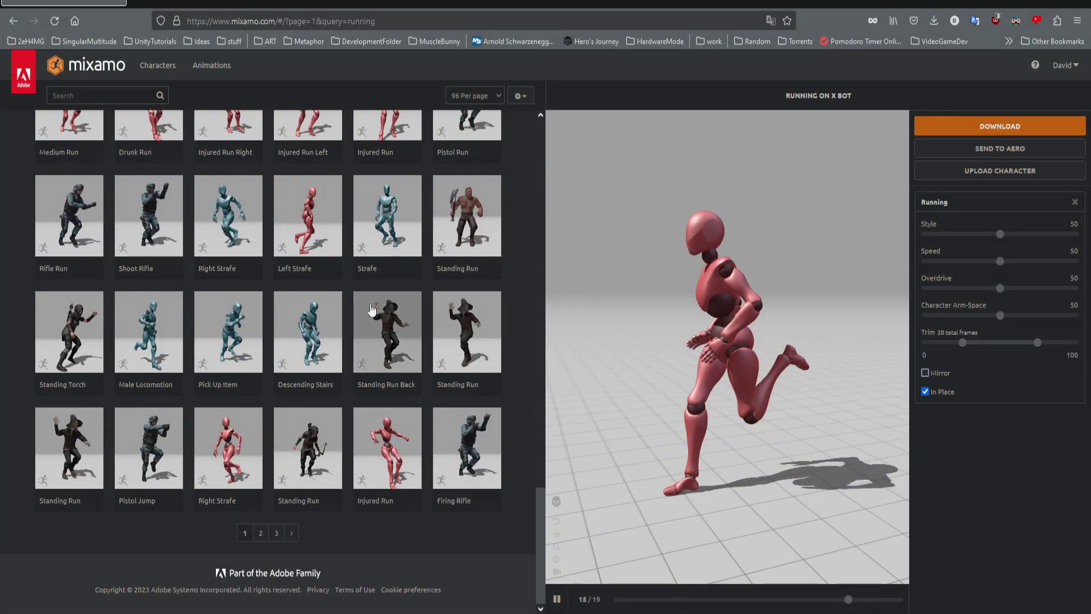
pyautogui.click(291, 532)
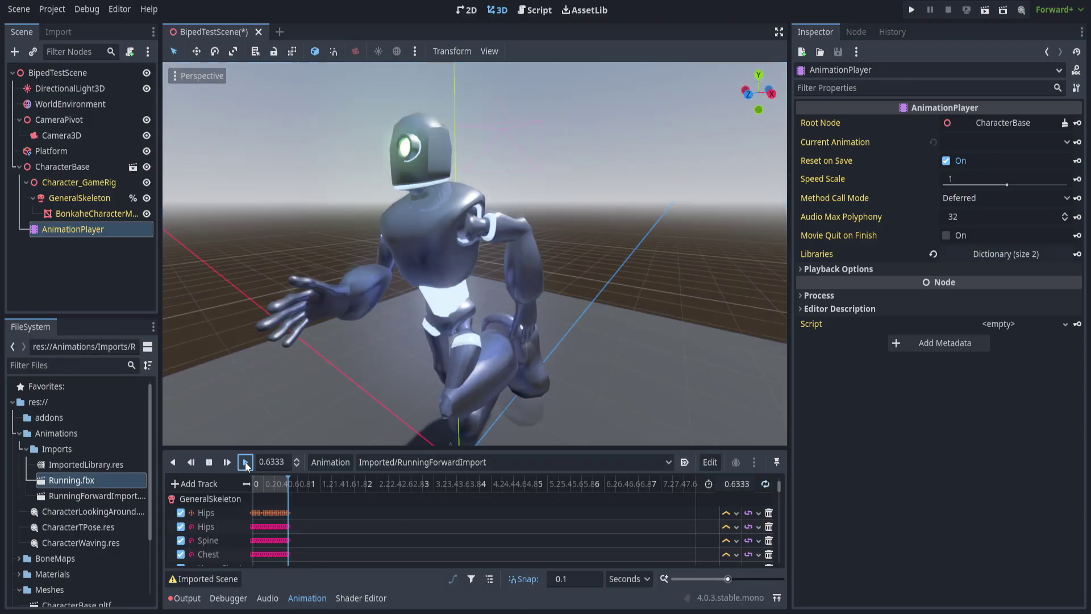
# Replay the looping RunningForwardImport run, orbiting and zooming toward the robot's front
pyautogui.click(765, 484)
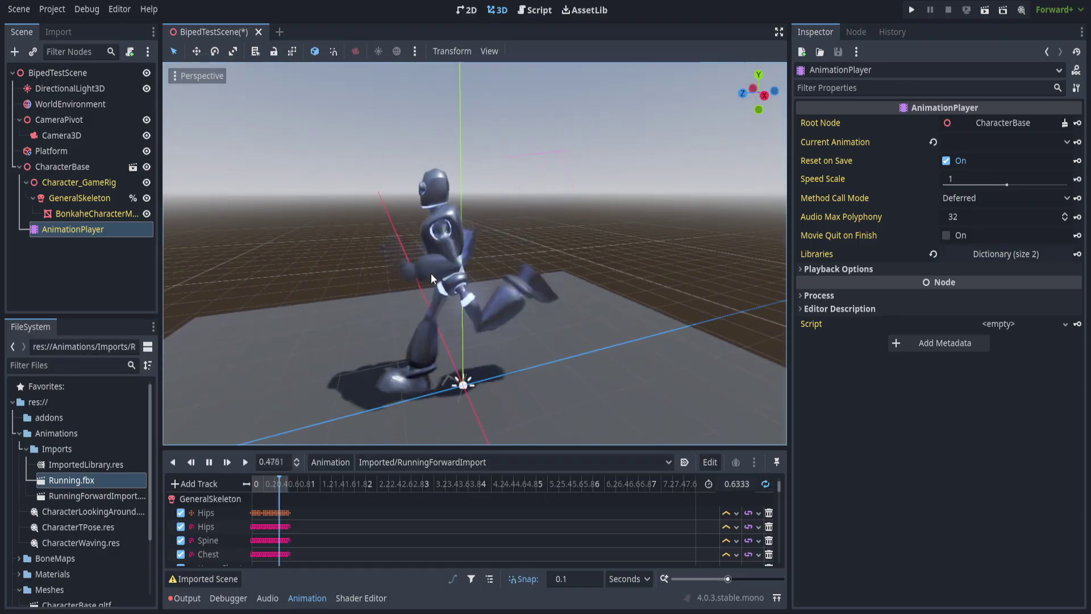
pyautogui.scroll(4, 540, 257)
pyautogui.moveTo(431, 273); pyautogui.dragTo(541, 233, button='middle')
pyautogui.scroll(-6, 539, 257)
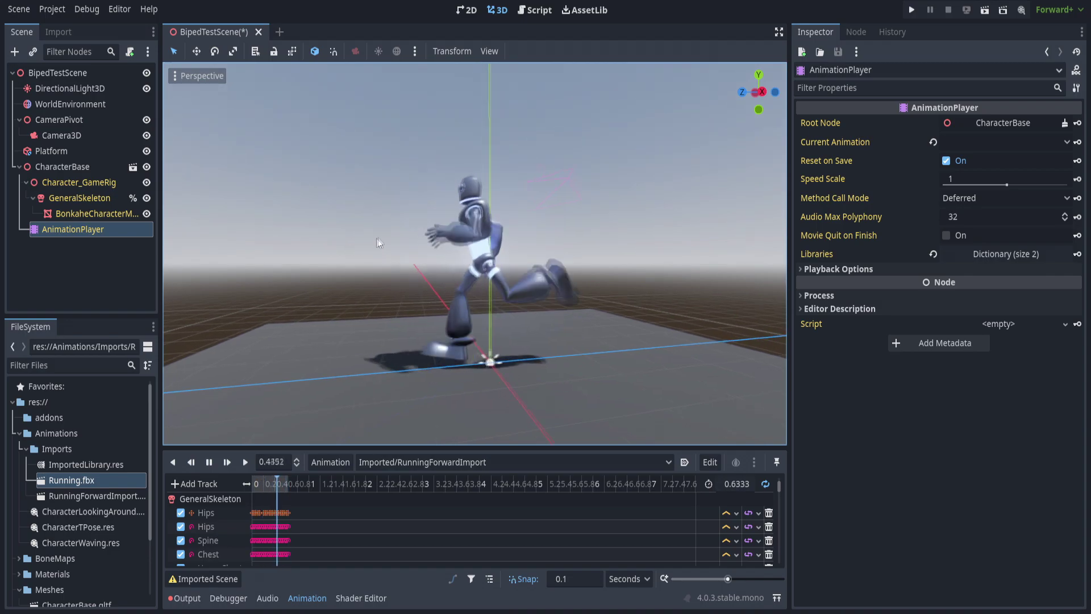
pyautogui.scroll(4, 384, 243)
pyautogui.moveTo(395, 245); pyautogui.dragTo(507, 290, button='middle')
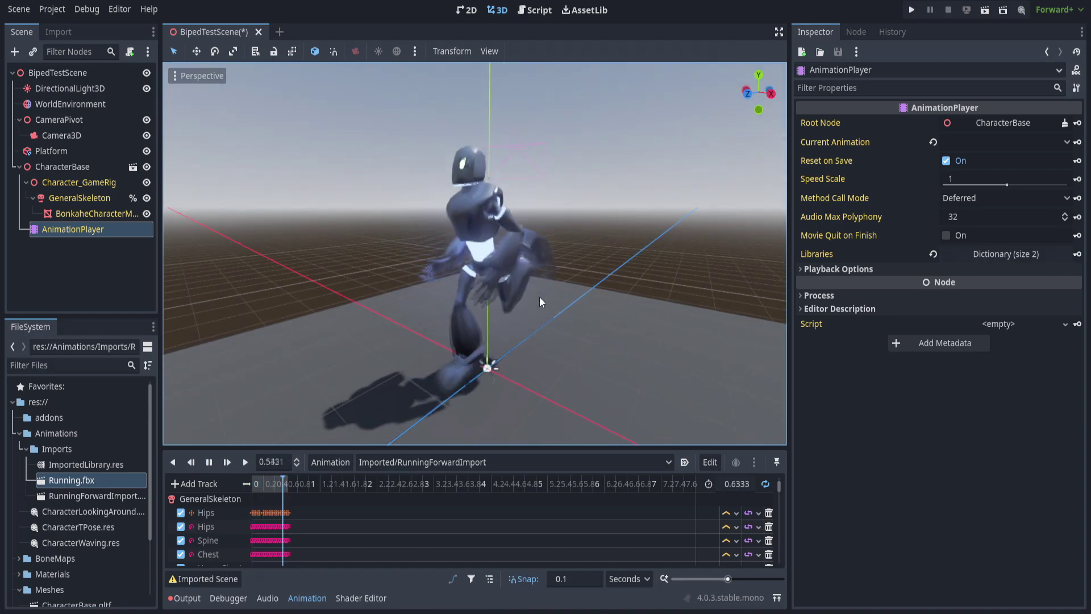